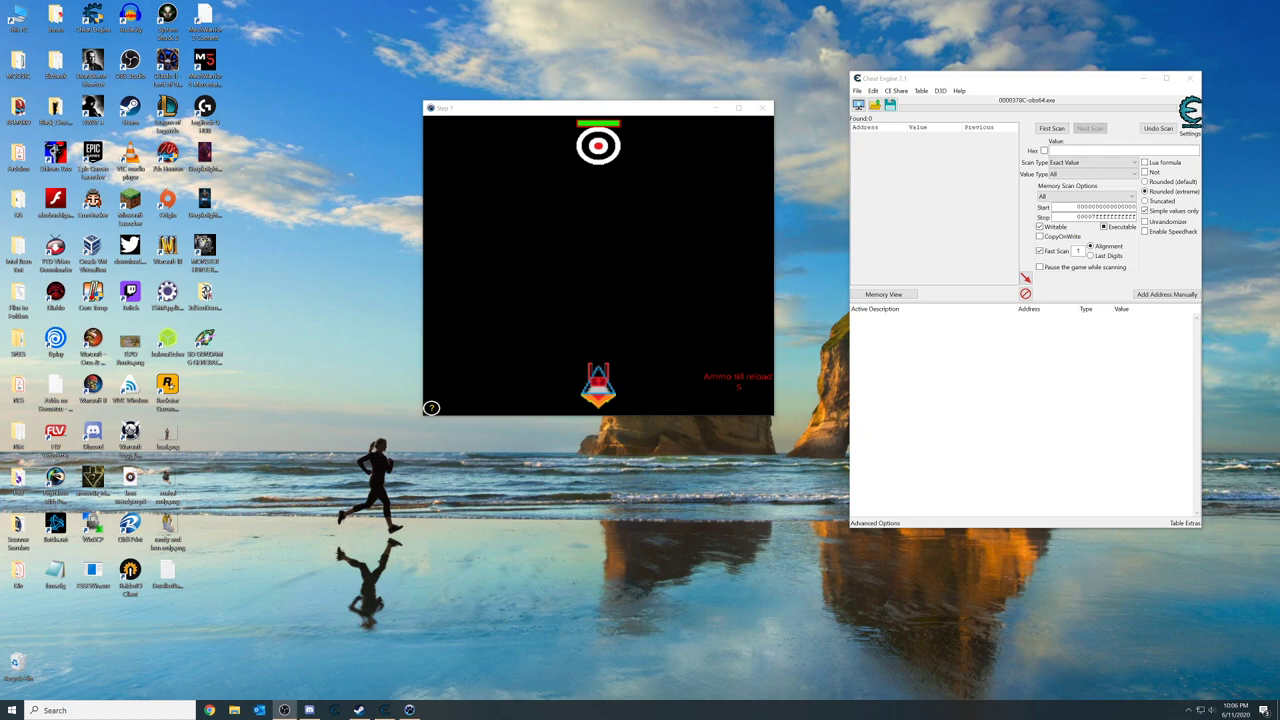
pyautogui.click(958, 91)
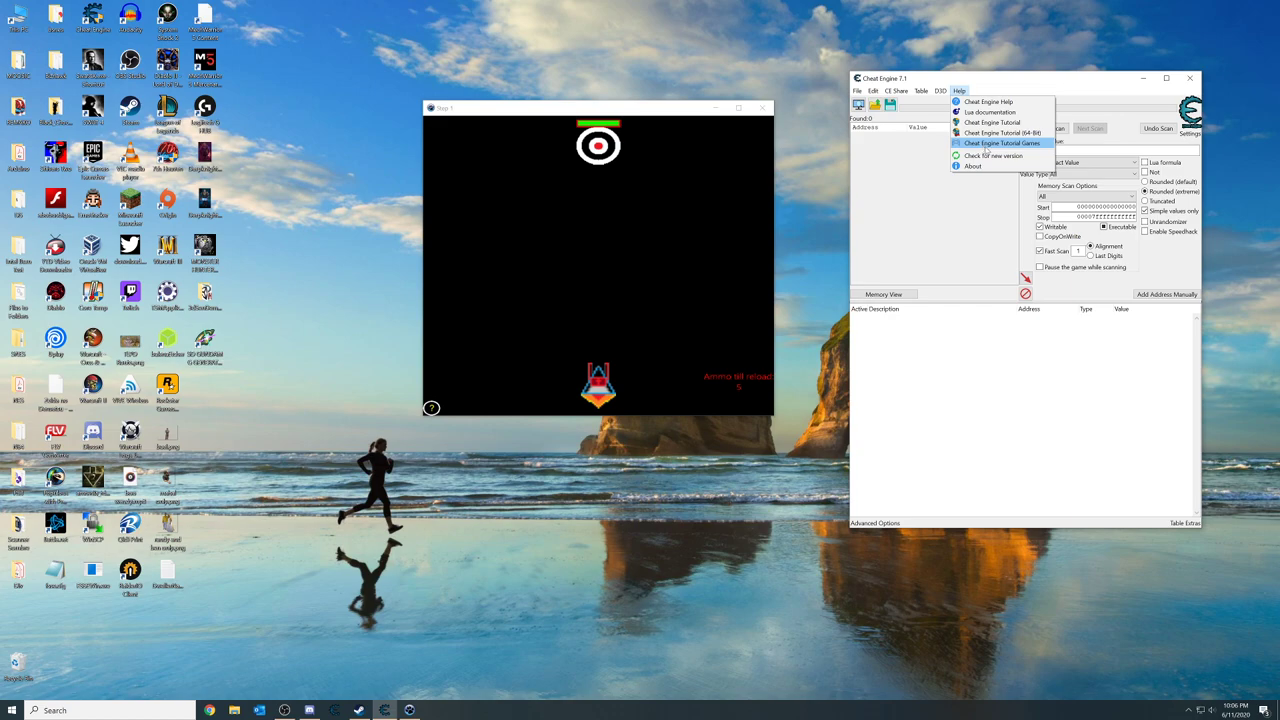
pyautogui.click(694, 228)
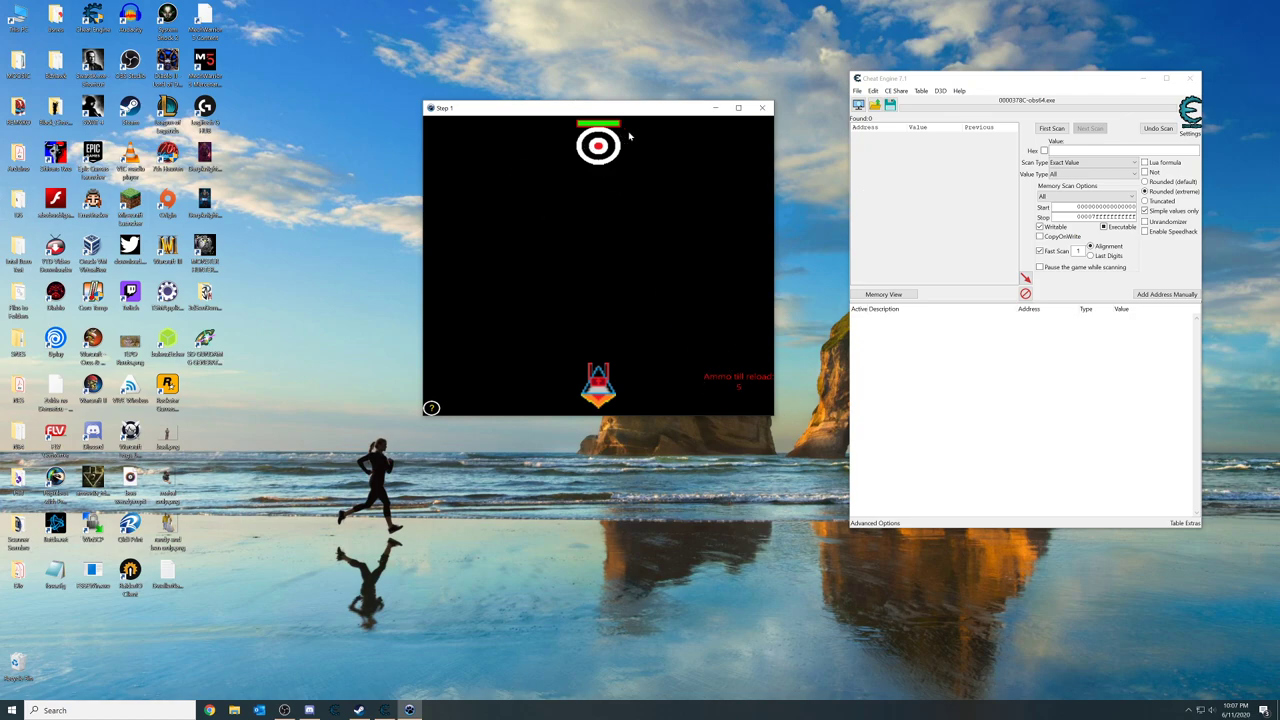
pyautogui.click(1090, 162)
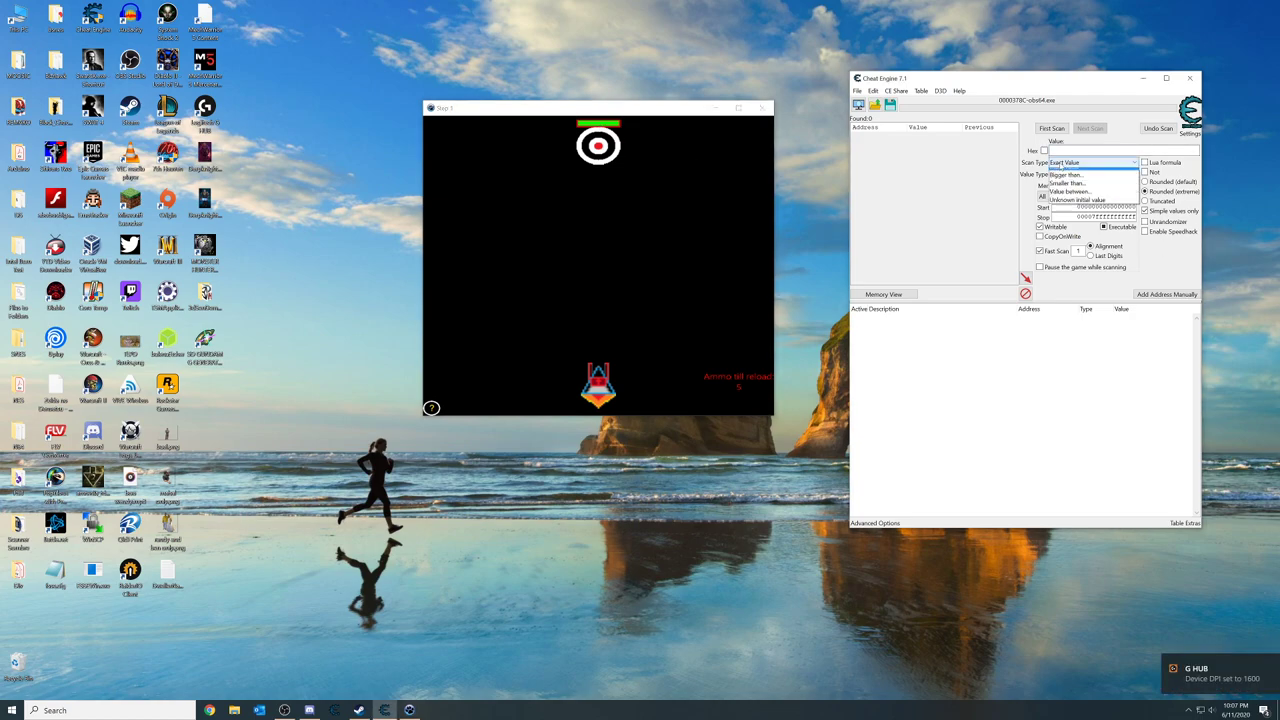
pyautogui.click(984, 167)
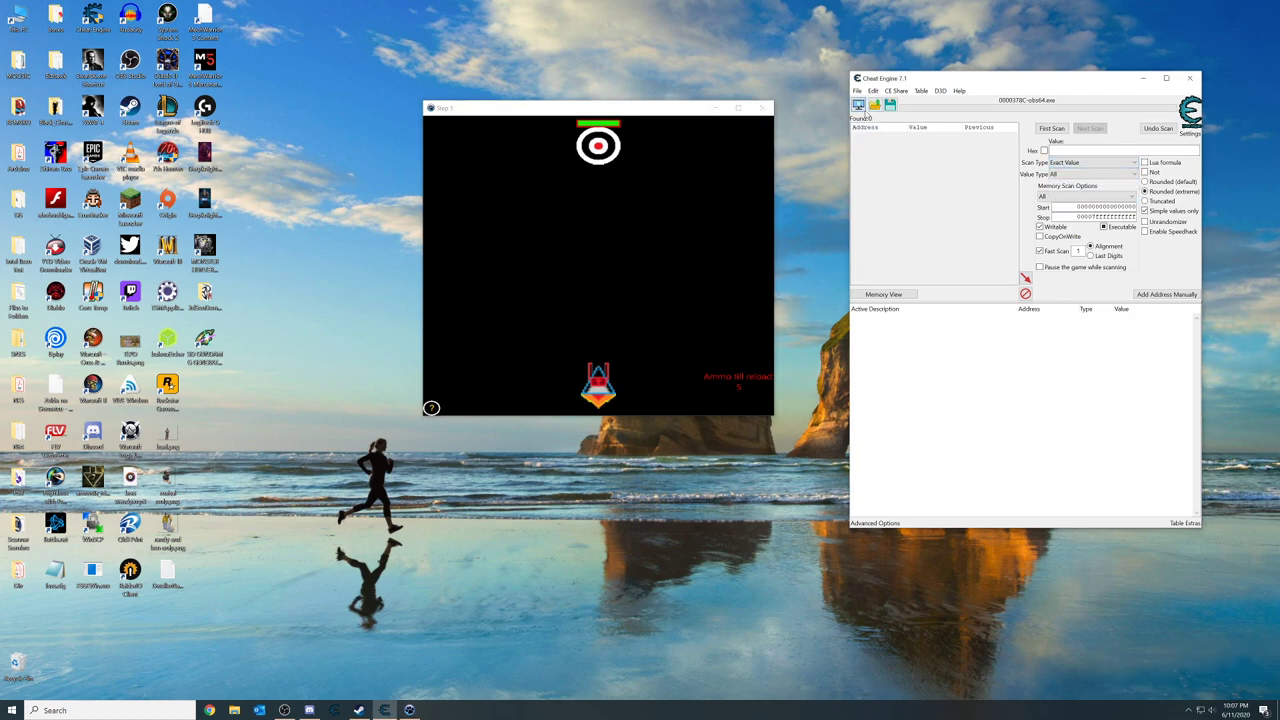
# Open the CE Game tutorials process (gtutorial-x86_64.exe) as the scan target.
pyautogui.click(858, 104)
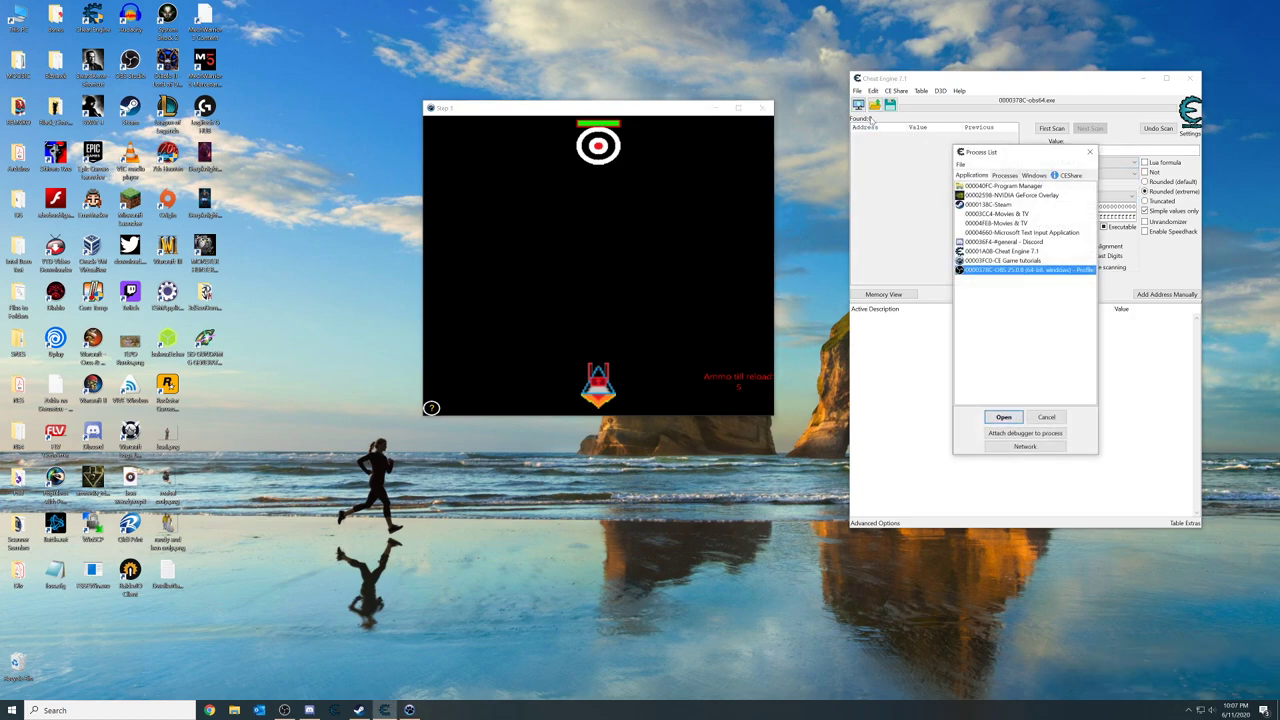
pyautogui.click(1001, 261)
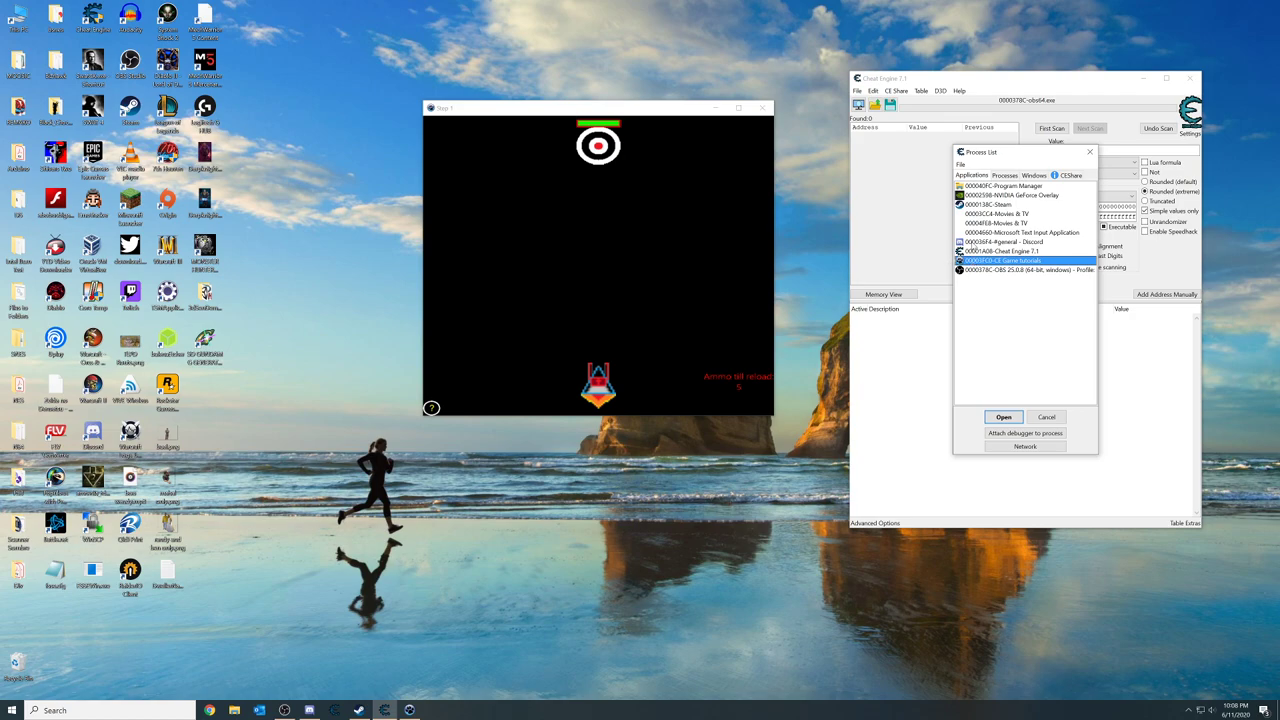
pyautogui.click(1004, 175)
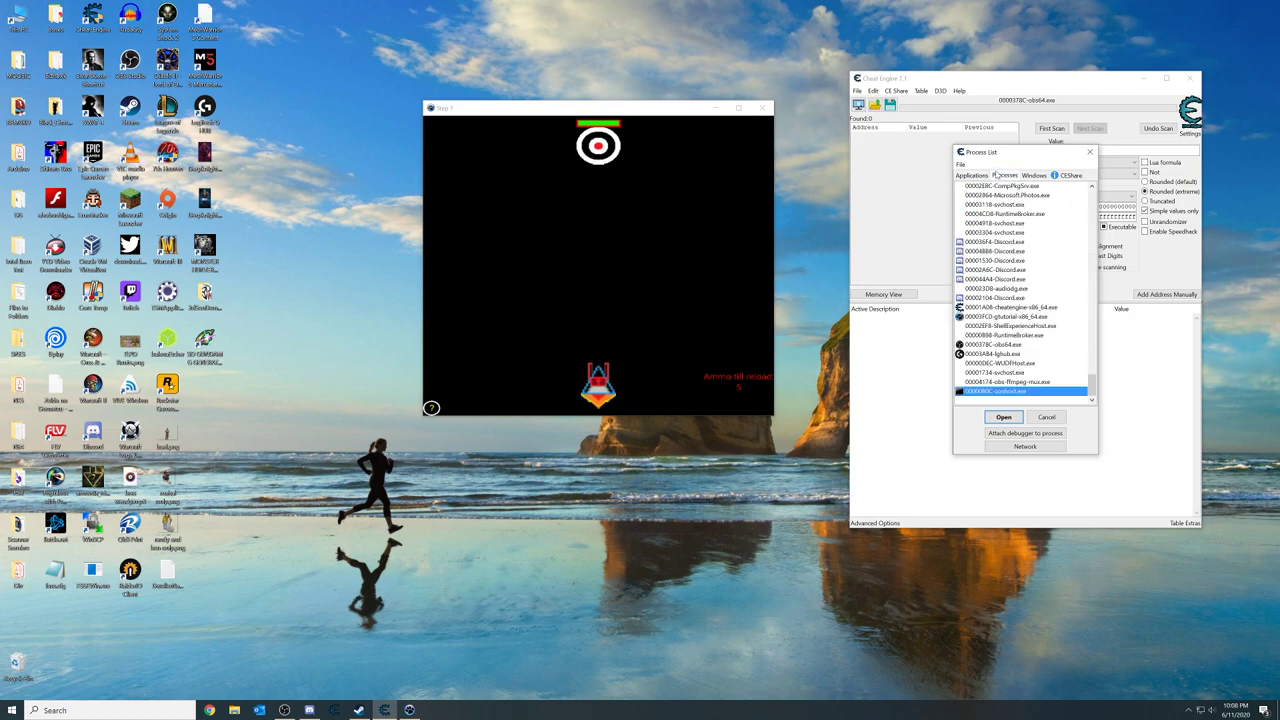
pyautogui.click(997, 317)
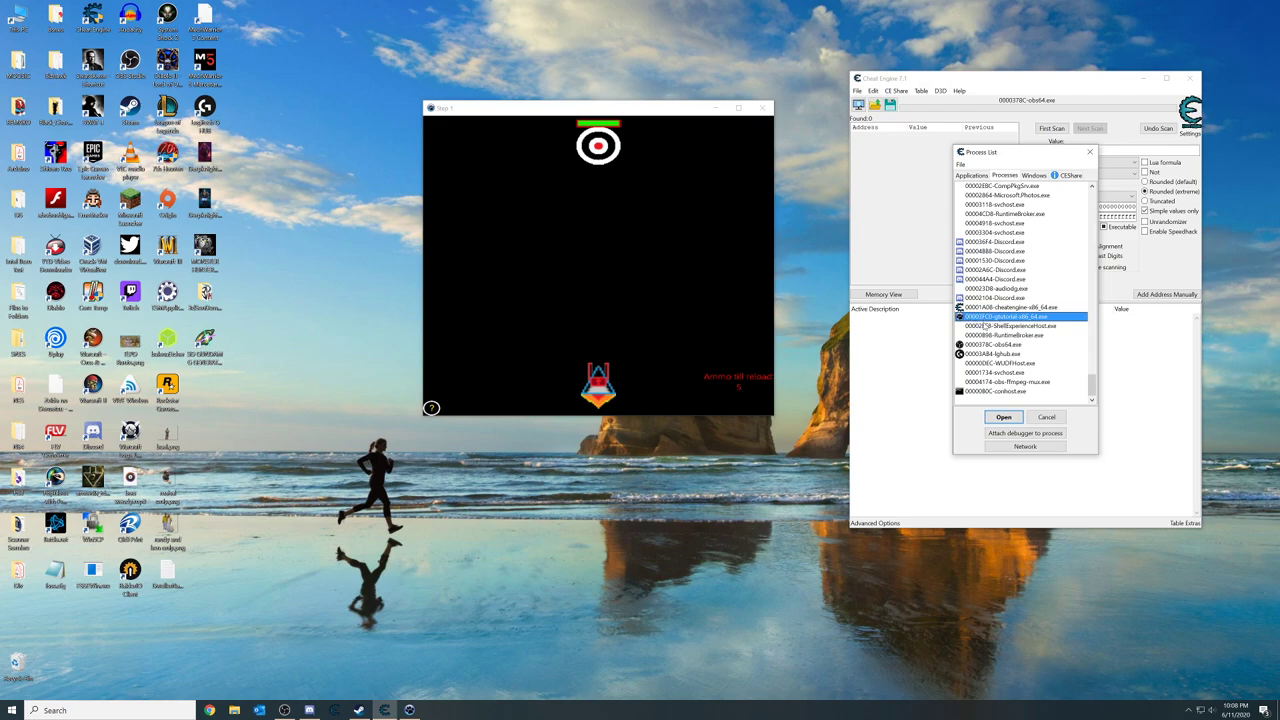
pyautogui.click(971, 176)
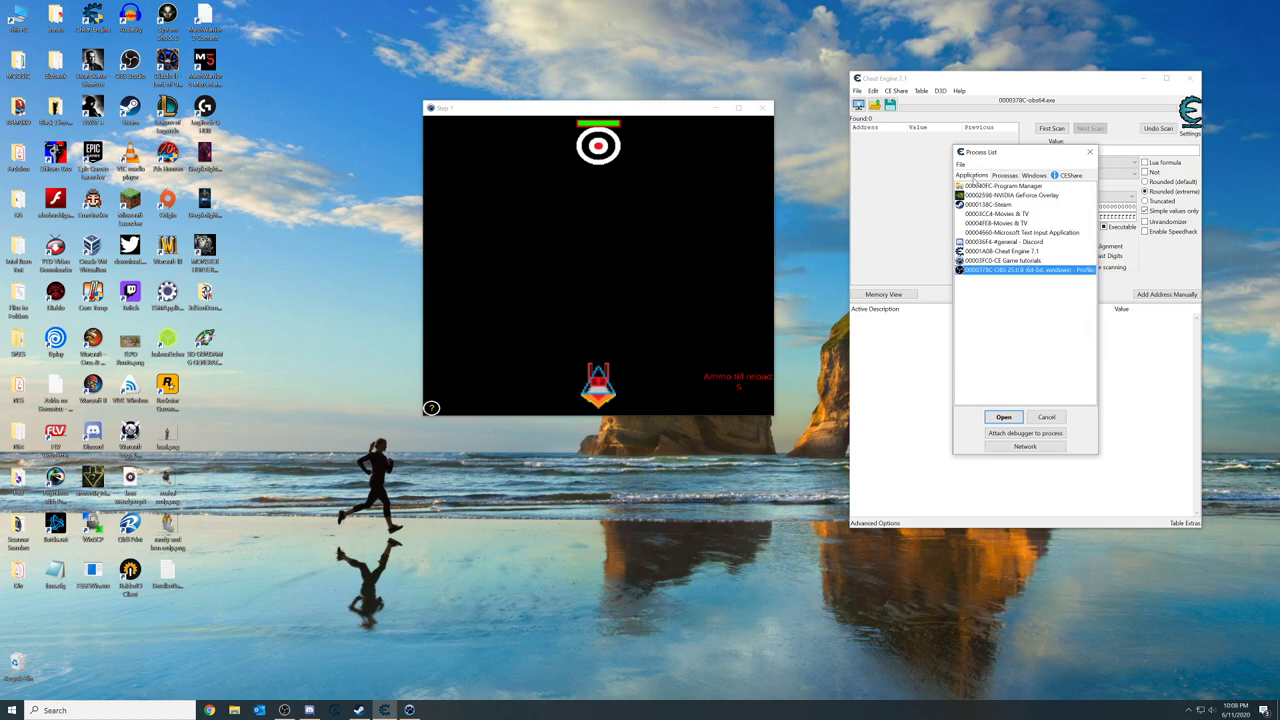
pyautogui.click(986, 261)
pyautogui.doubleClick(986, 261)
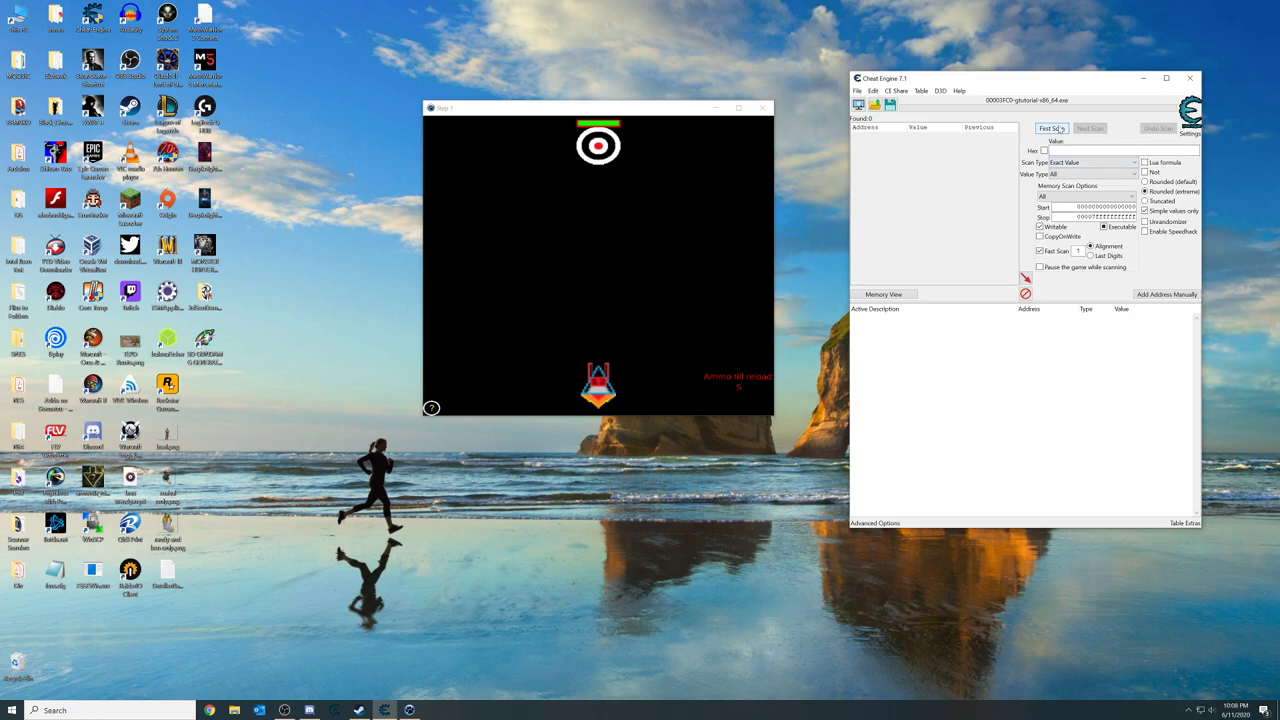
# Run a first scan for an Unknown initial value with the value type All.
pyautogui.click(1090, 150)
pyautogui.click(1090, 162)
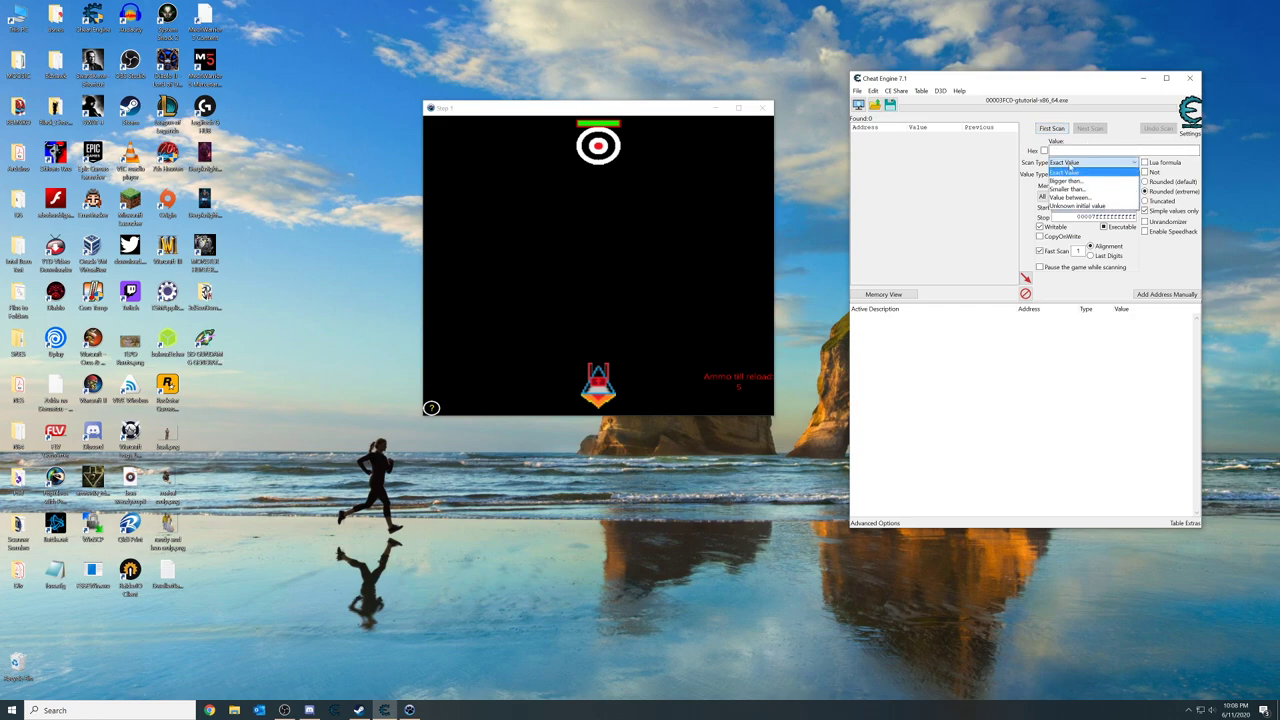
pyautogui.click(1085, 206)
pyautogui.click(1052, 128)
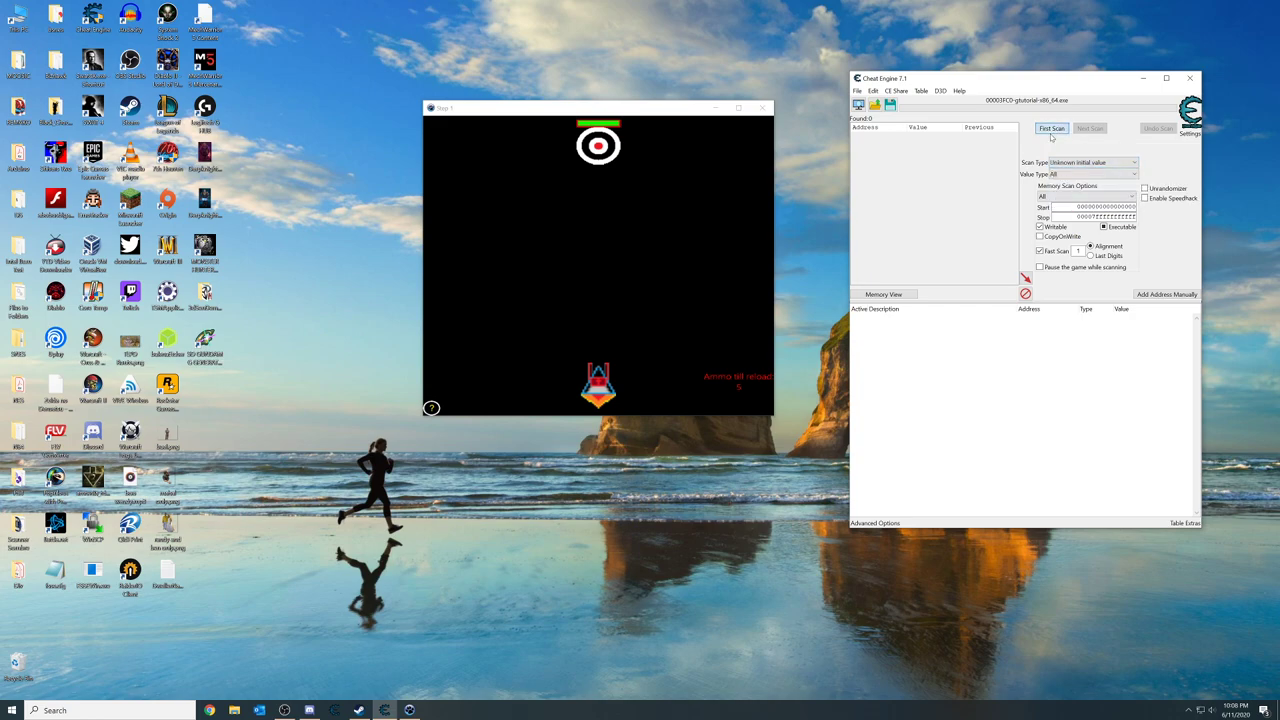
# Fire at the target in the tutorial game twice, running a Decreased value next scan after each shot.
pyautogui.click(678, 246)
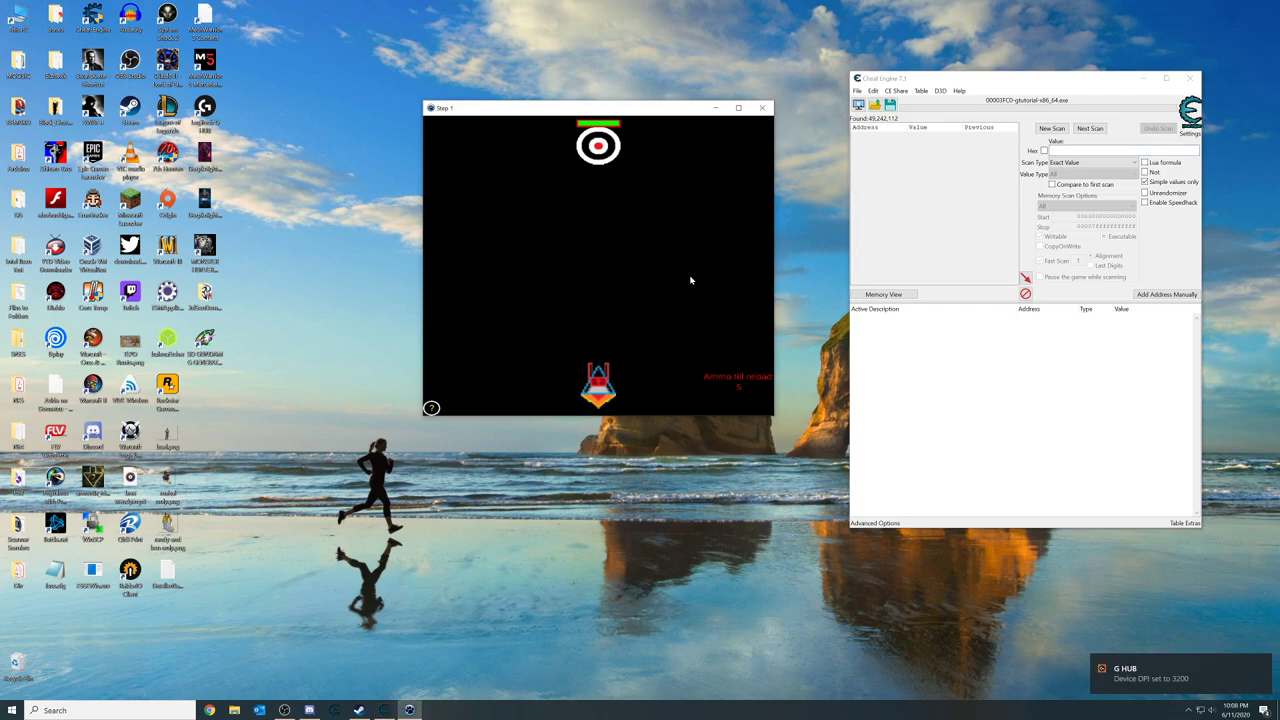
pyautogui.press('space')
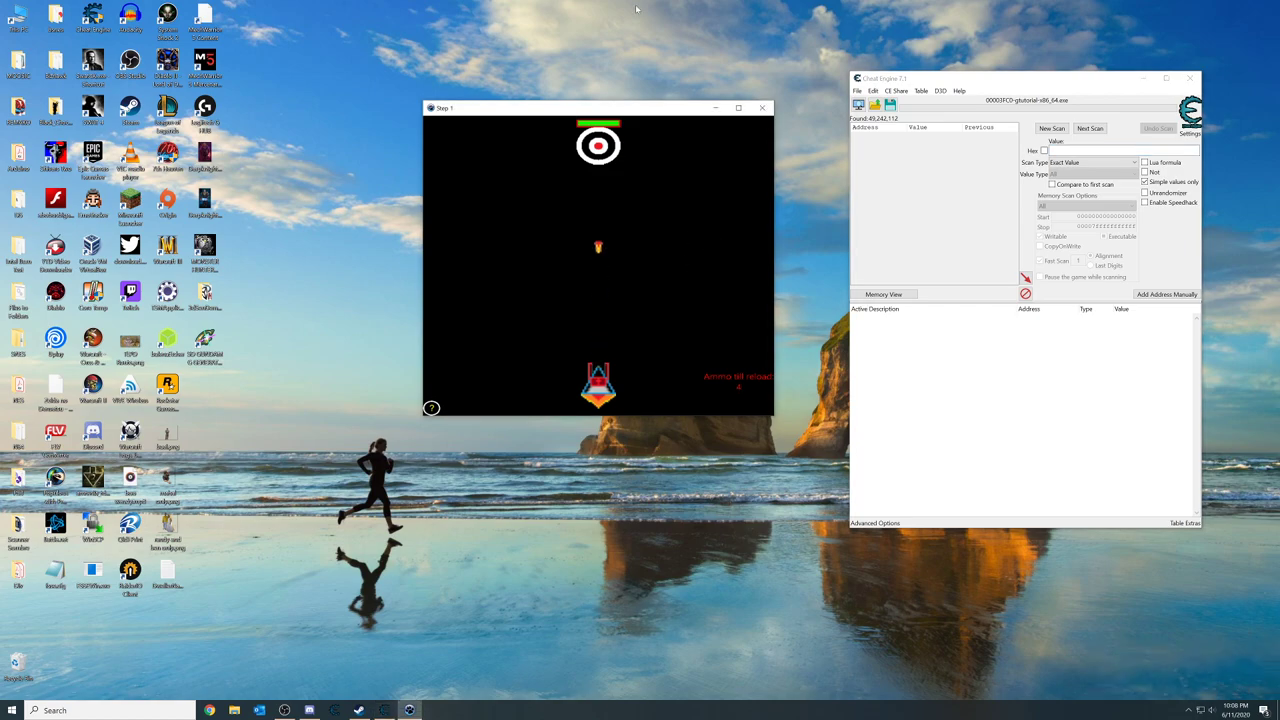
pyautogui.click(1115, 163)
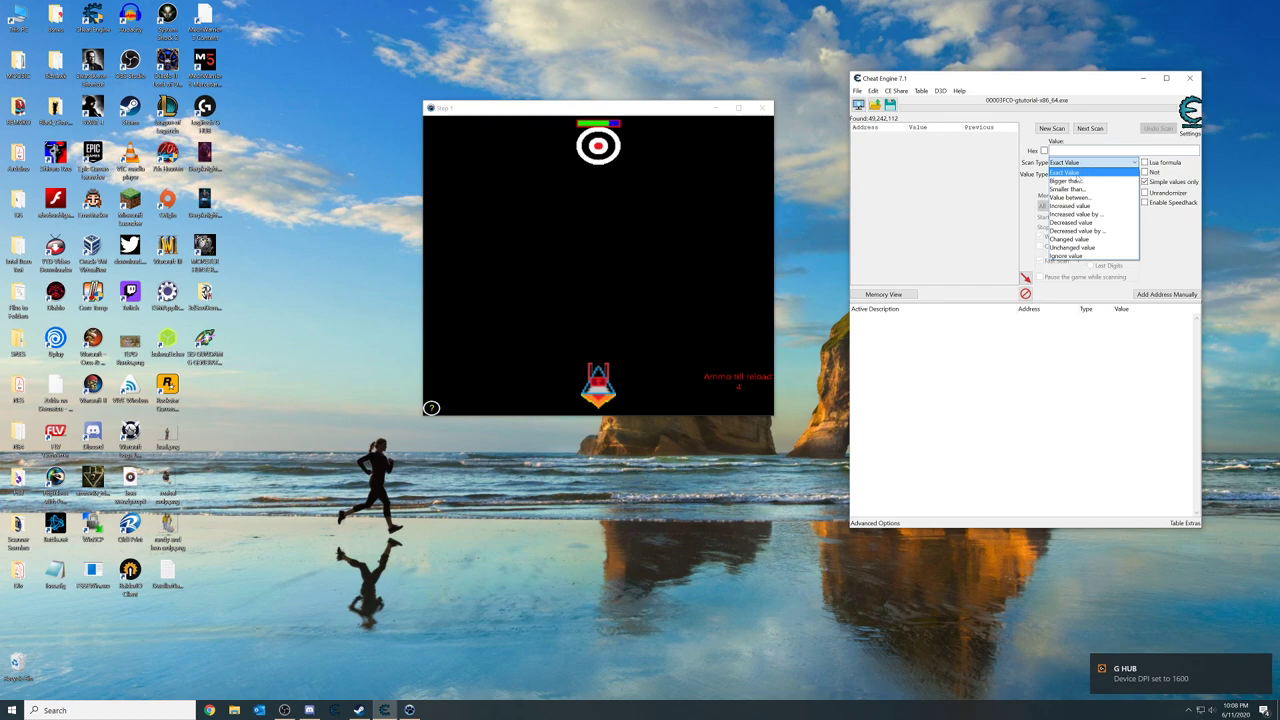
pyautogui.click(1075, 224)
pyautogui.click(1090, 129)
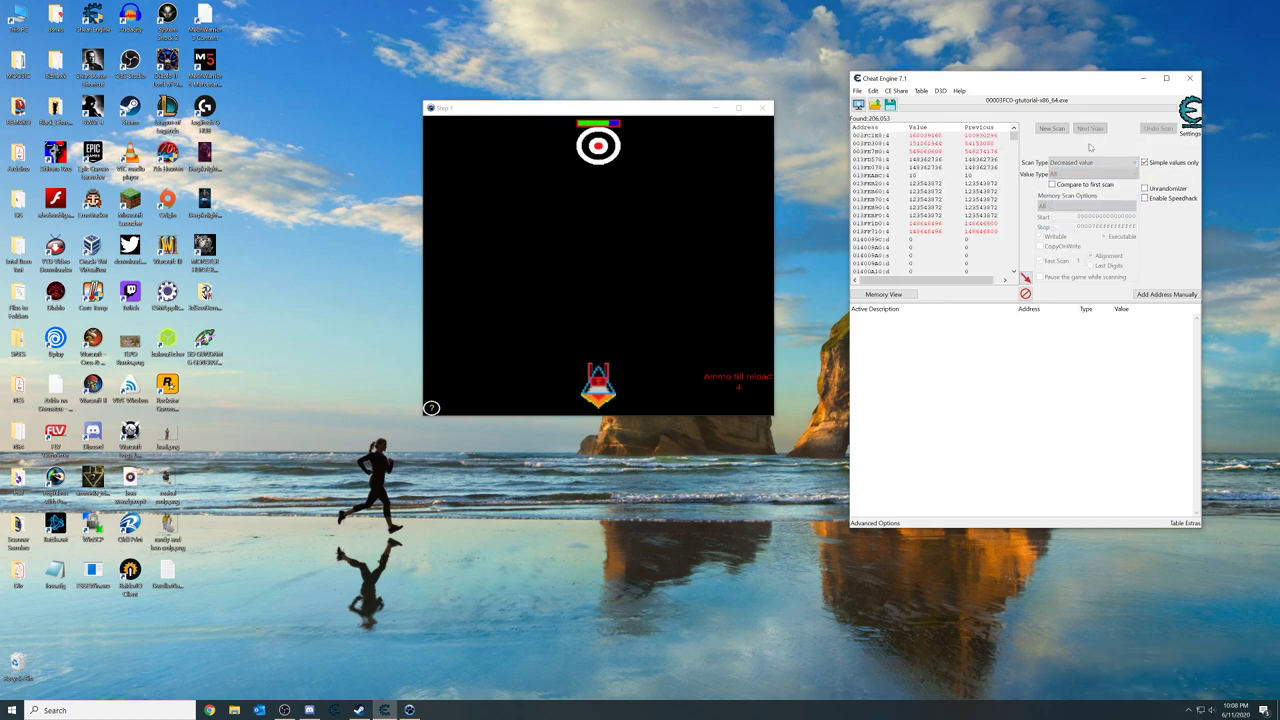
pyautogui.click(674, 222)
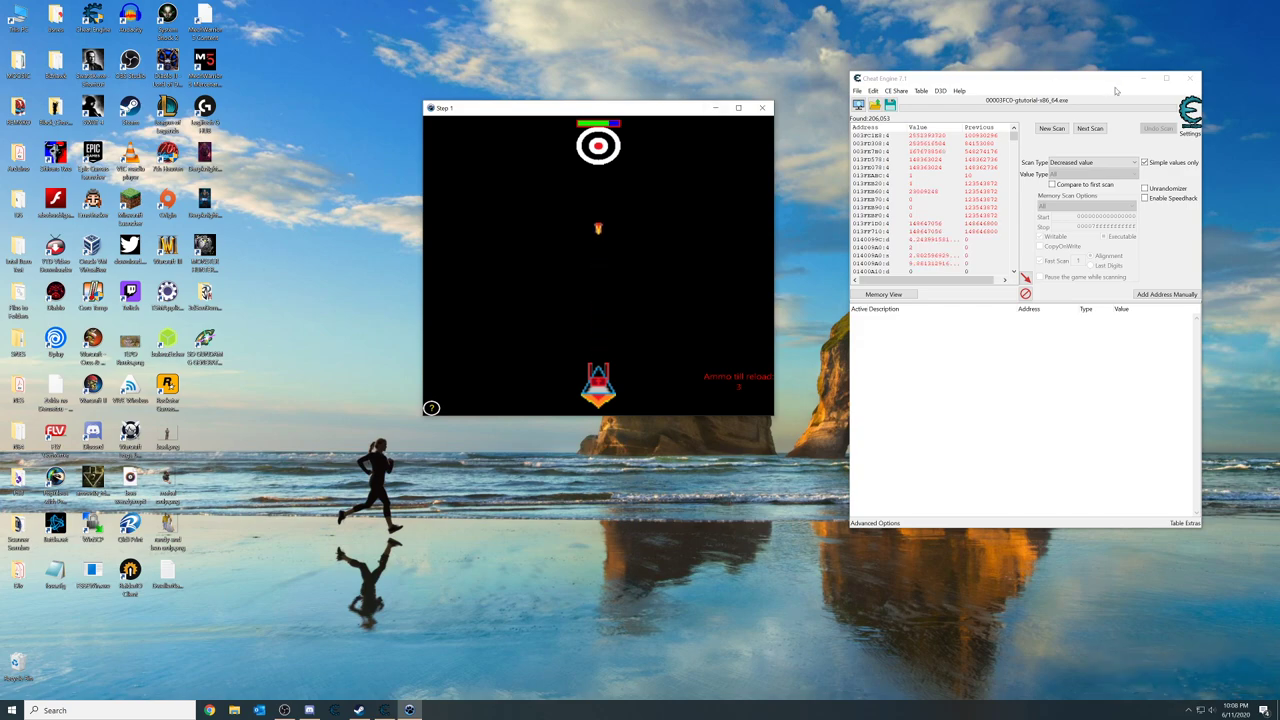
pyautogui.click(1093, 130)
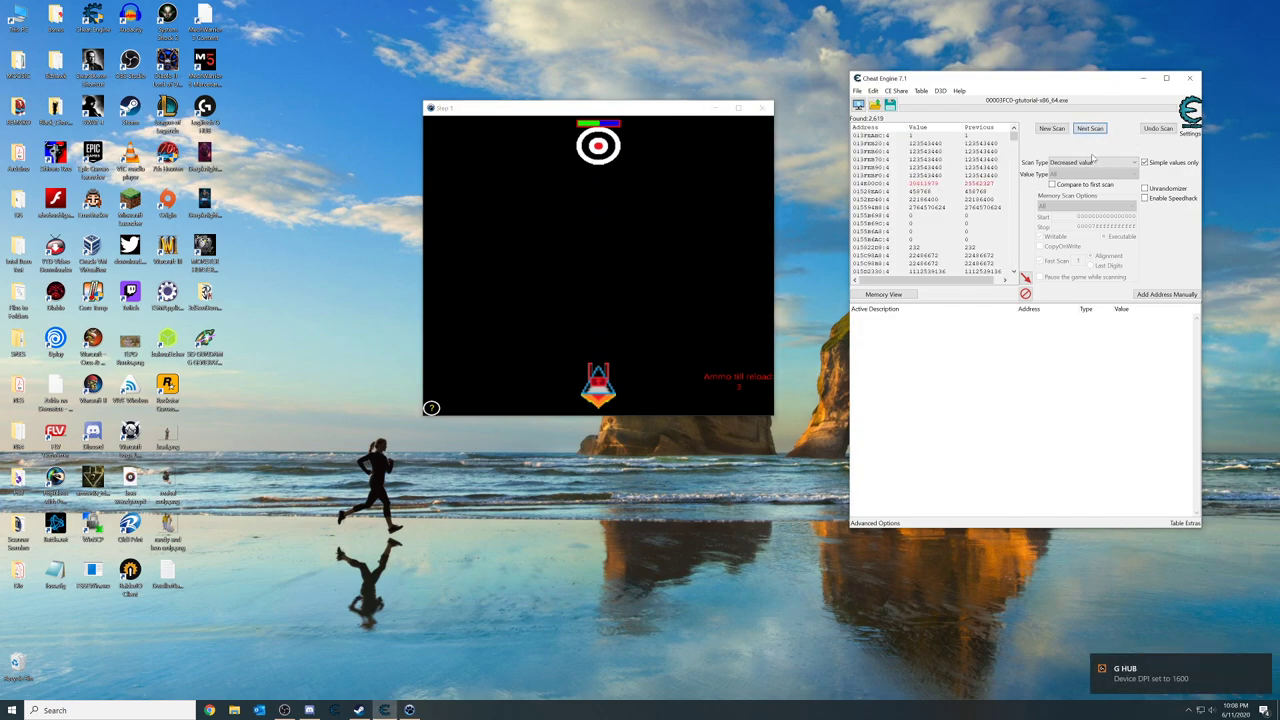
# Narrow the results with an Unchanged value next scan without firing again.
pyautogui.click(1094, 162)
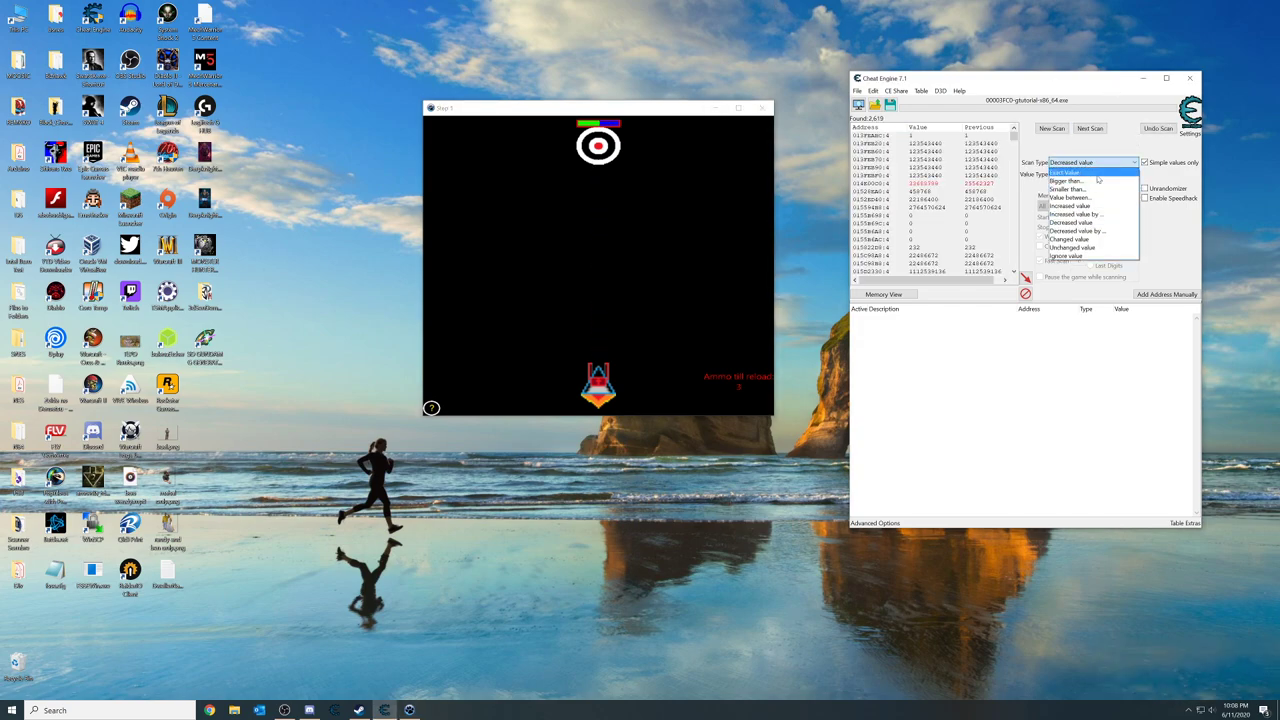
pyautogui.click(1072, 247)
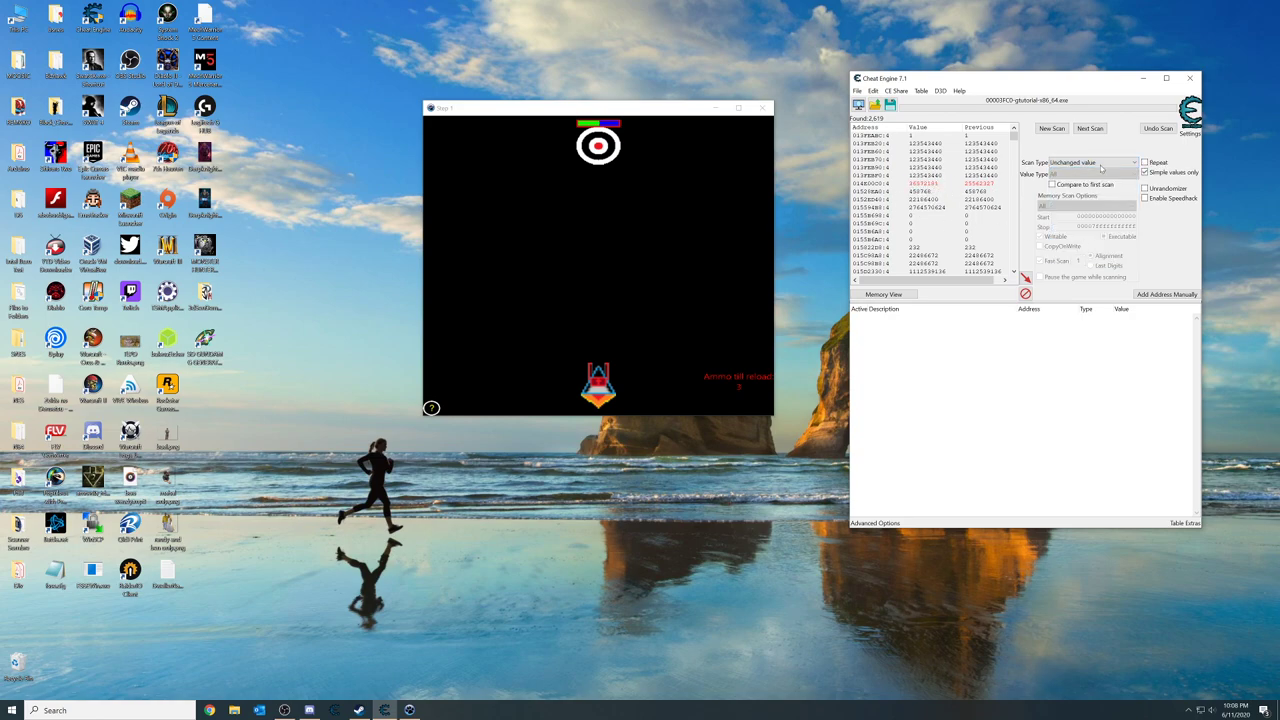
pyautogui.click(1099, 131)
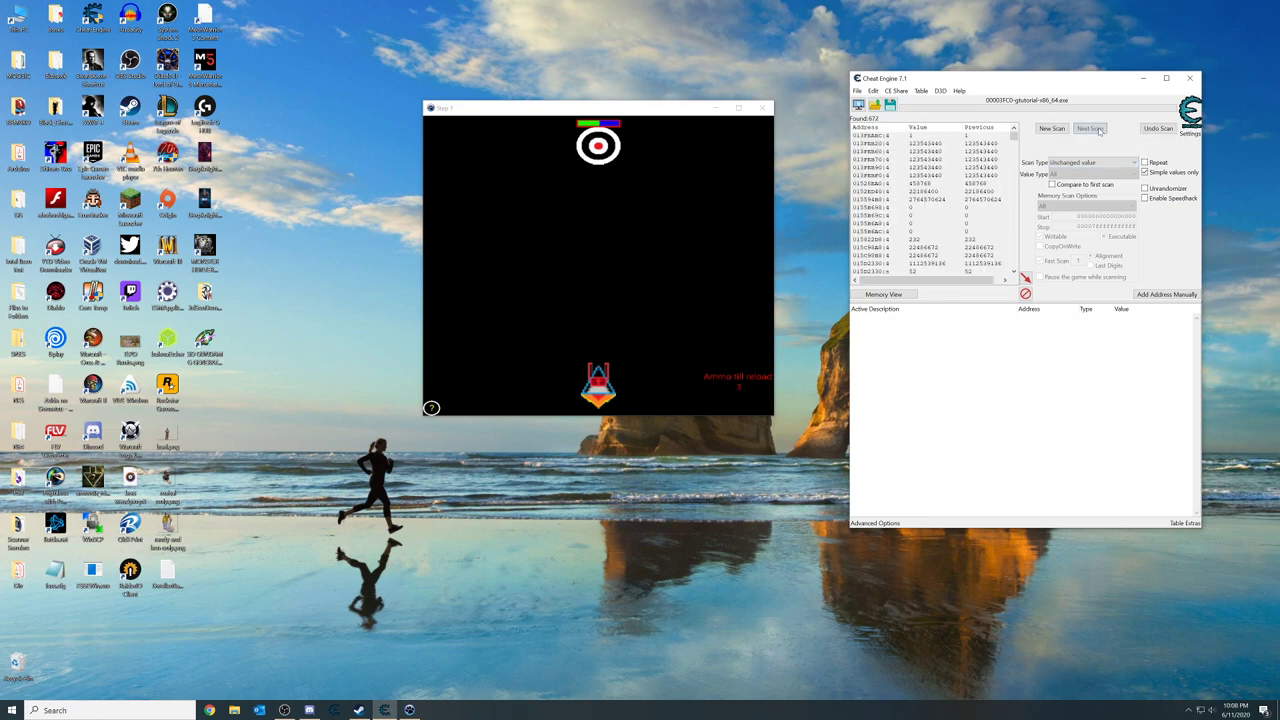
# Switch the scan type back to Decreased value, fire one shot at the target and run a next scan.
pyautogui.click(1099, 165)
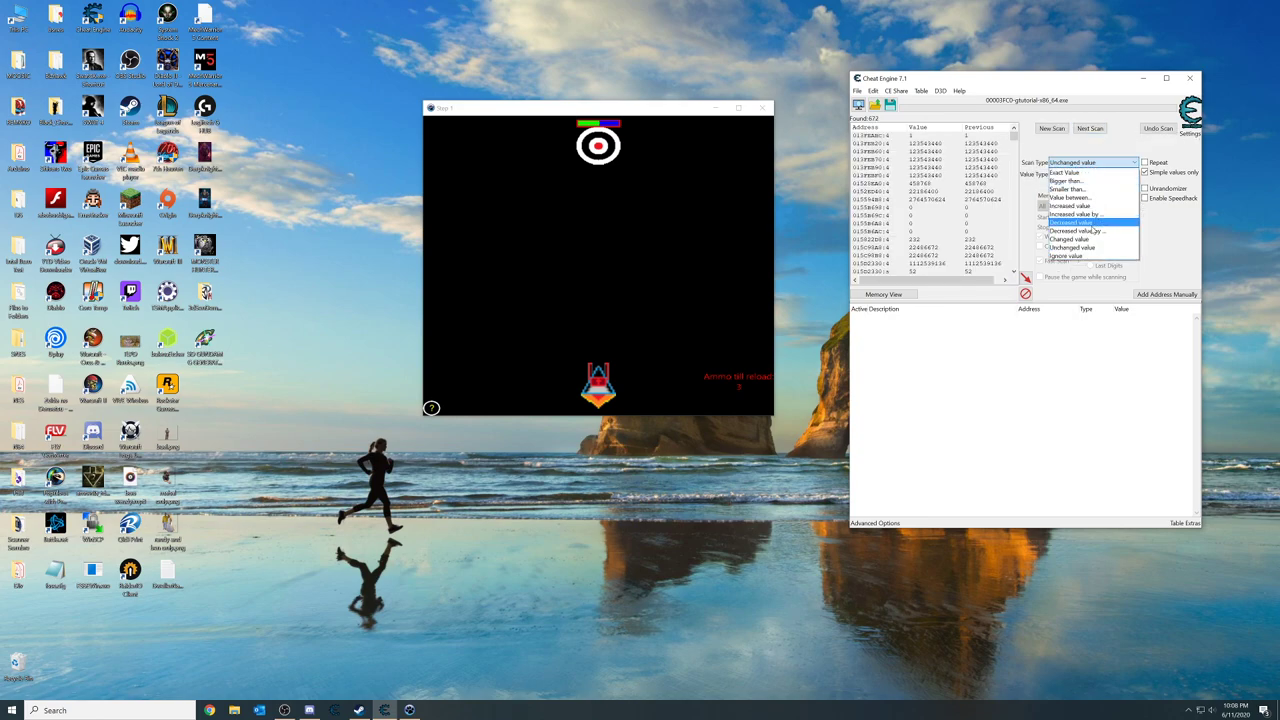
pyautogui.click(1088, 229)
pyautogui.hotkey('alt', 'Down')
pyautogui.press('Down')
pyautogui.press('Return')
pyautogui.click(711, 200)
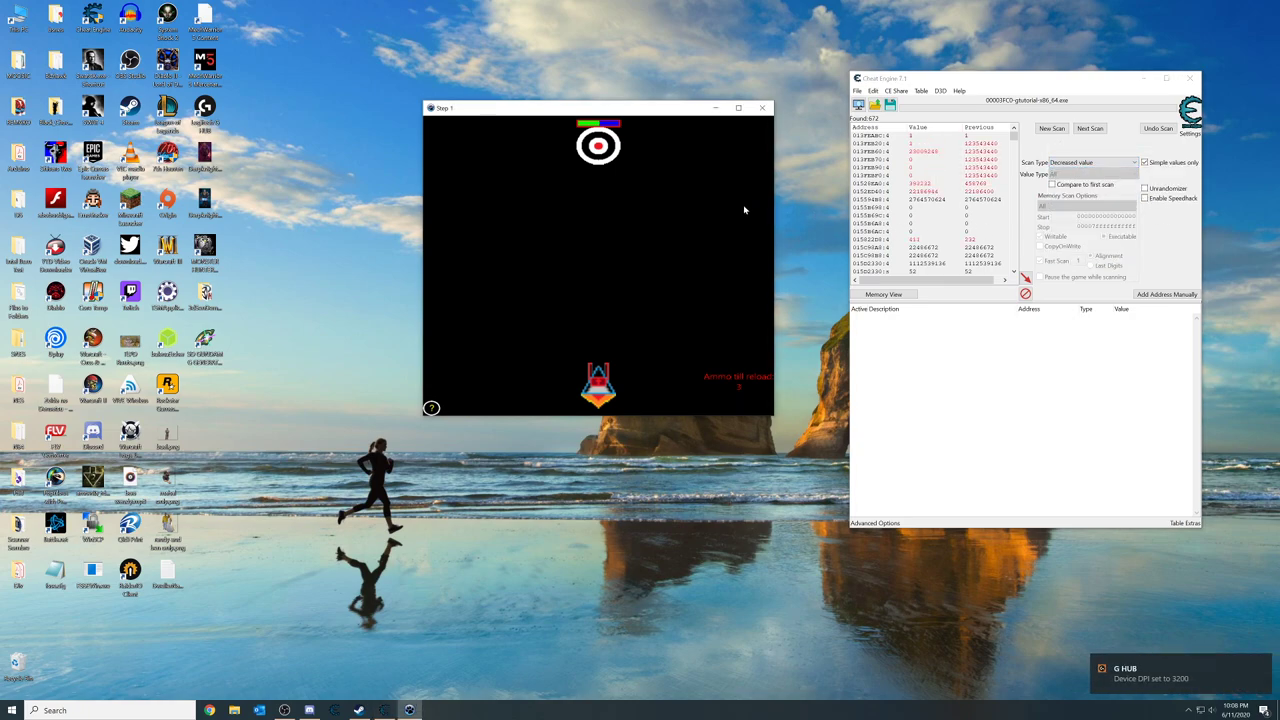
pyautogui.click(745, 209)
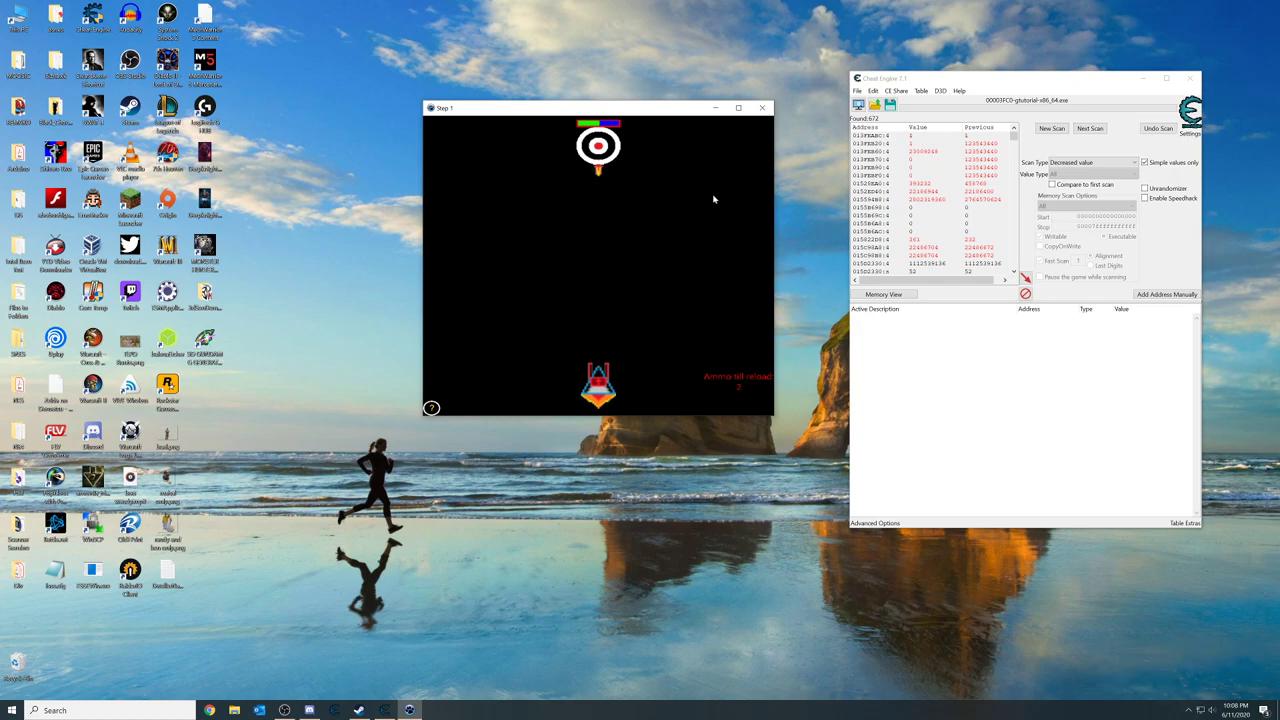
pyautogui.click(1090, 129)
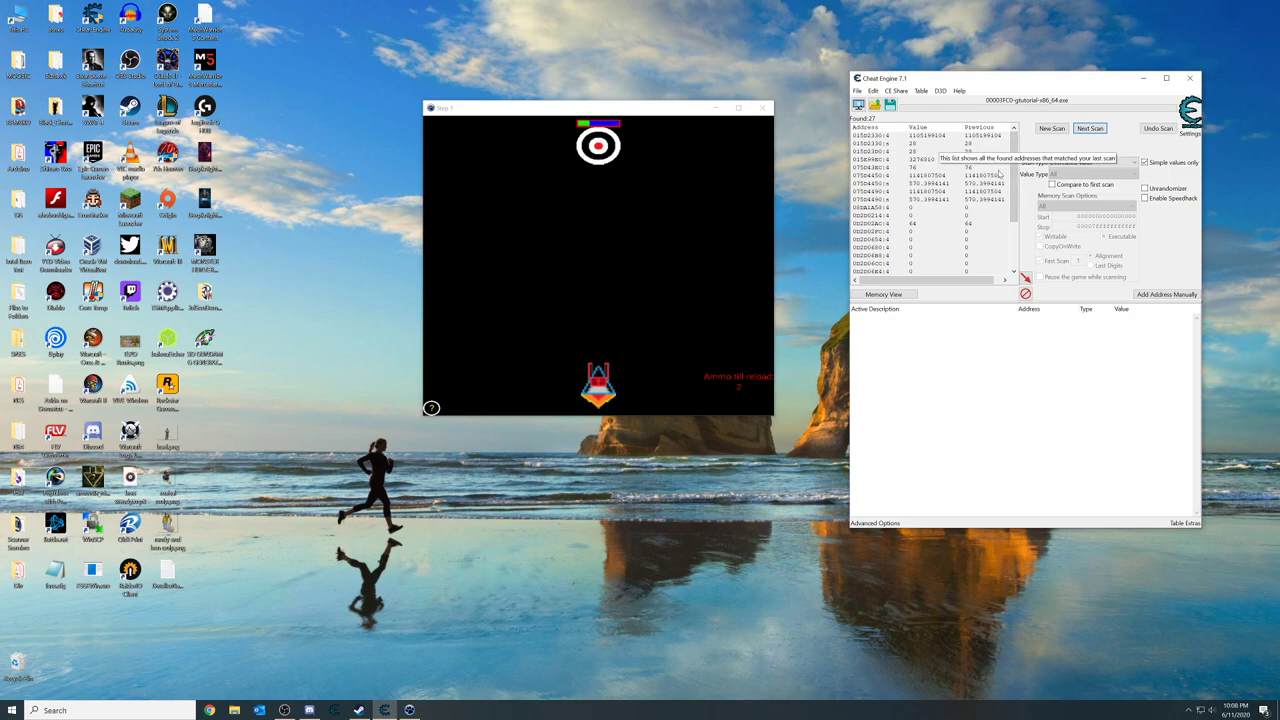
# Fire a fourth shot at the target and filter the remaining addresses with another Decreased value scan.
pyautogui.click(660, 231)
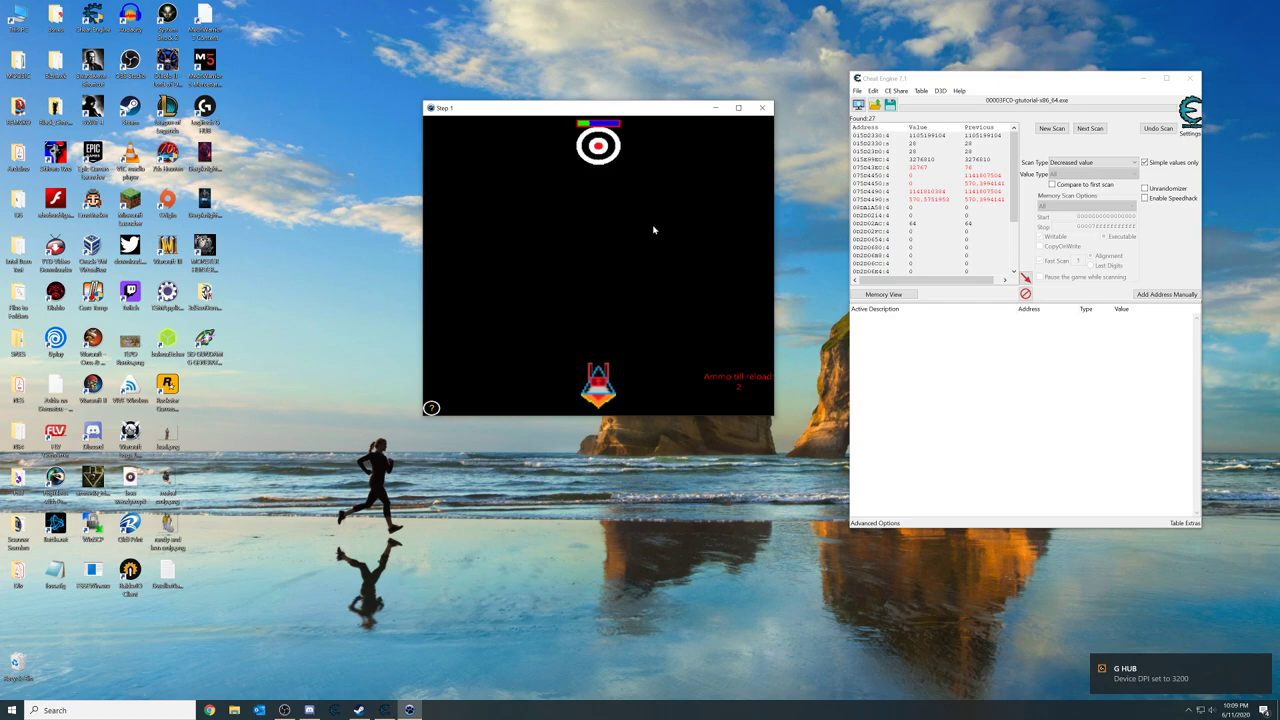
pyautogui.press('space')
pyautogui.click(1024, 167)
pyautogui.click(1090, 128)
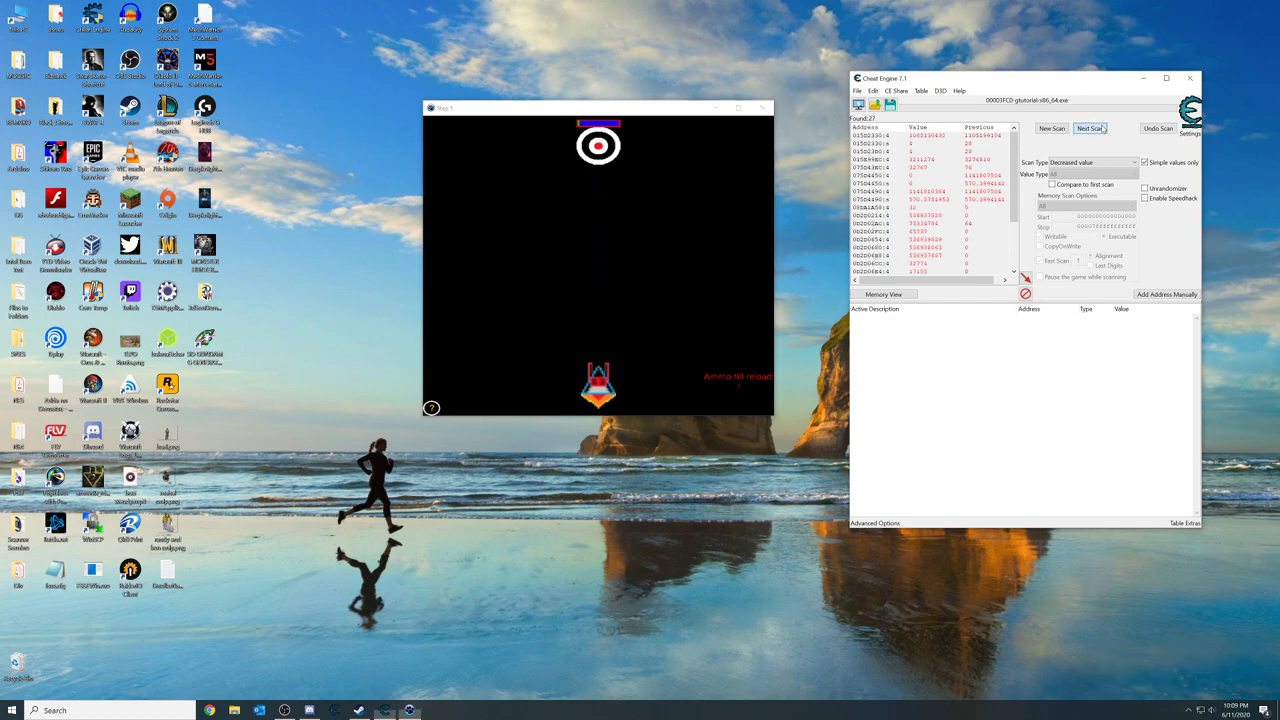
pyautogui.doubleClick(958, 146)
pyautogui.doubleClick(958, 146)
pyautogui.click(1040, 319)
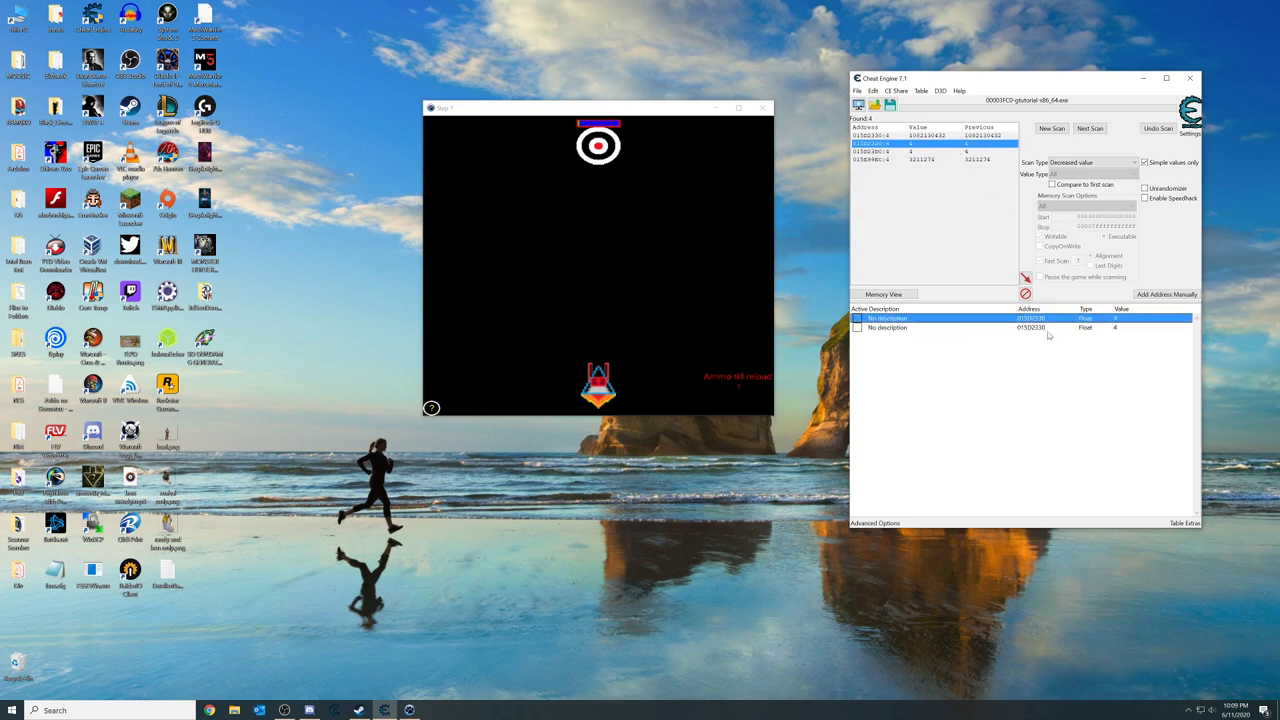
pyautogui.keyDown('shift'); pyautogui.click(1066, 330); pyautogui.keyUp('shift')
pyautogui.press('Delete')
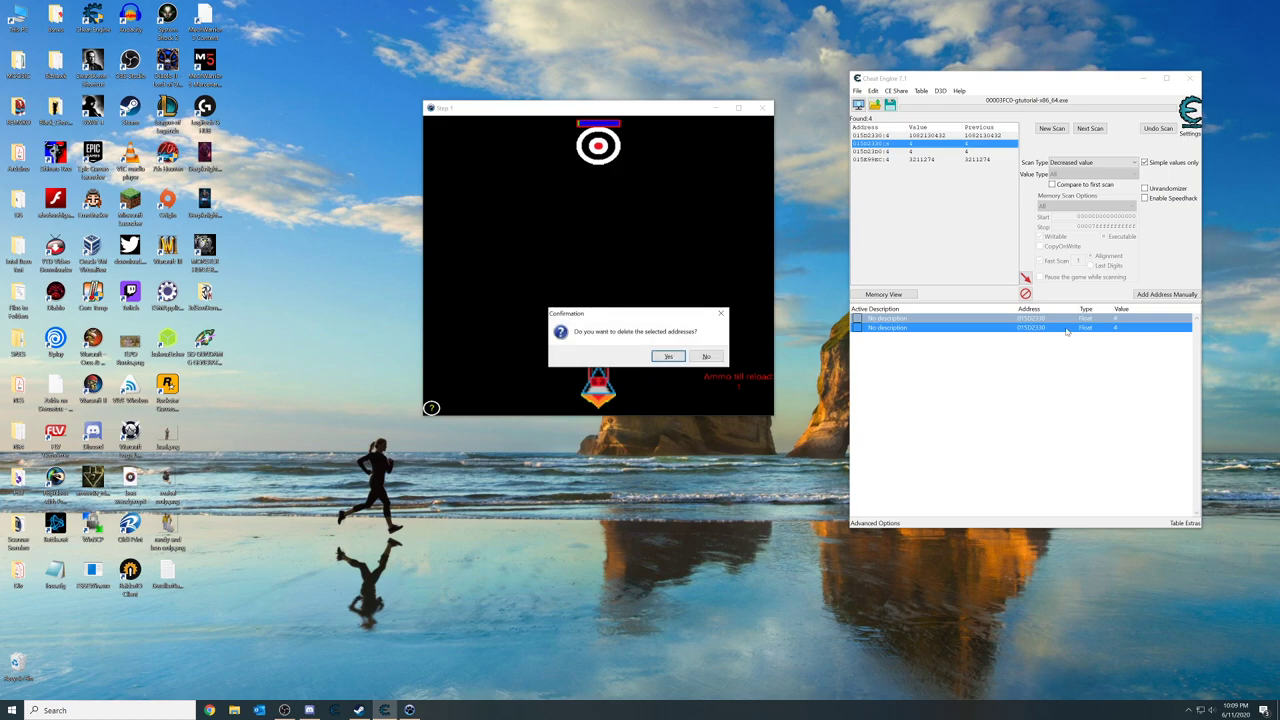
pyautogui.press('Return')
# Add the 4 Bytes and Float results valued 4 to the address list, and fire the last shot at the target.
pyautogui.doubleClick(950, 151)
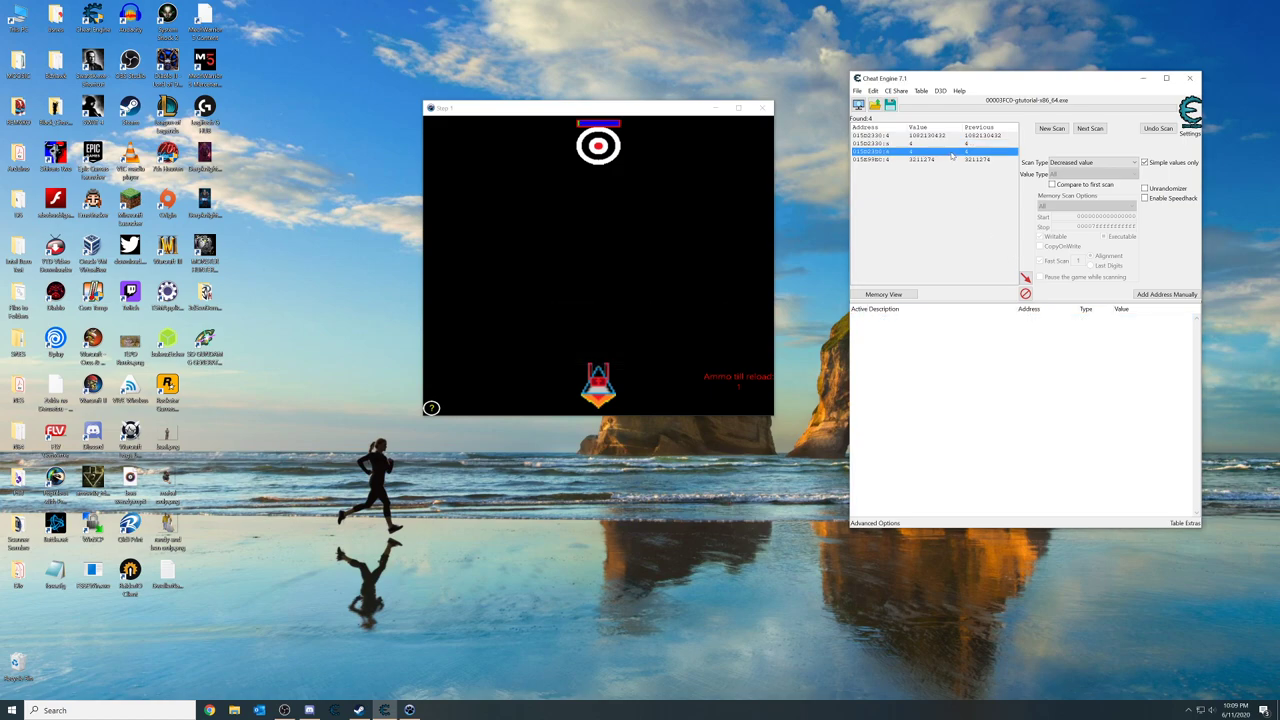
pyautogui.doubleClick(950, 143)
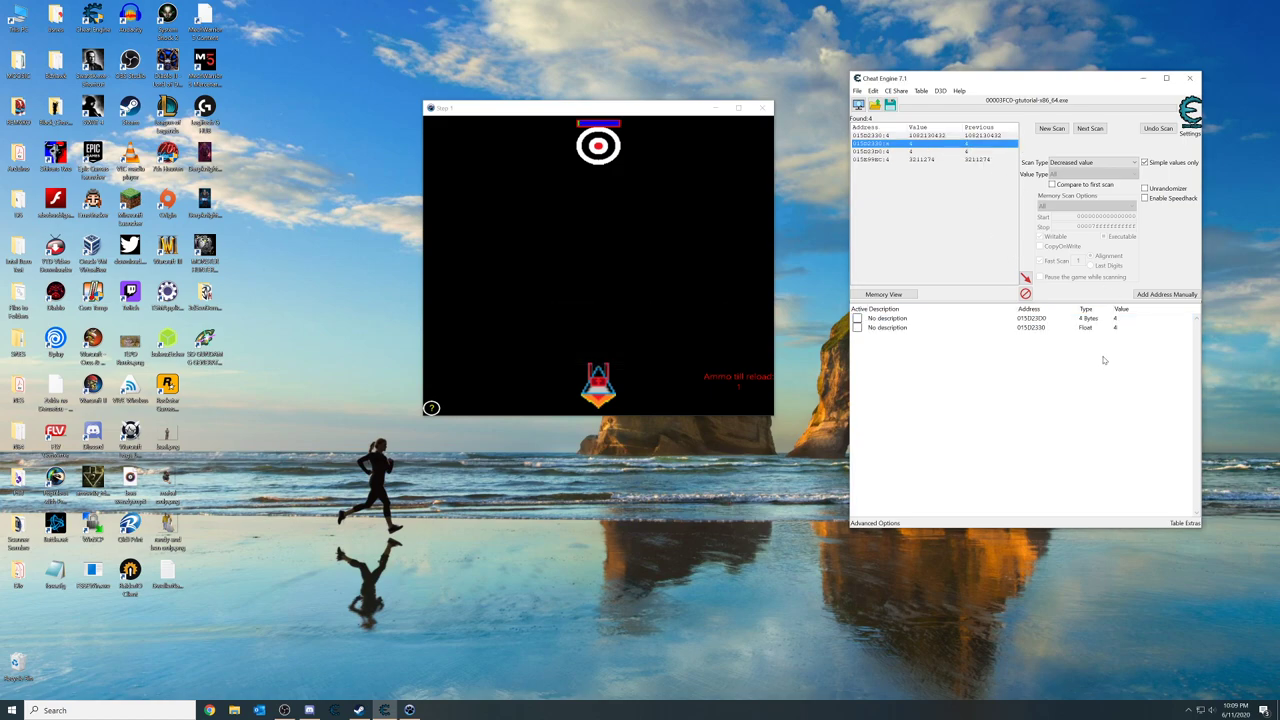
pyautogui.click(646, 243)
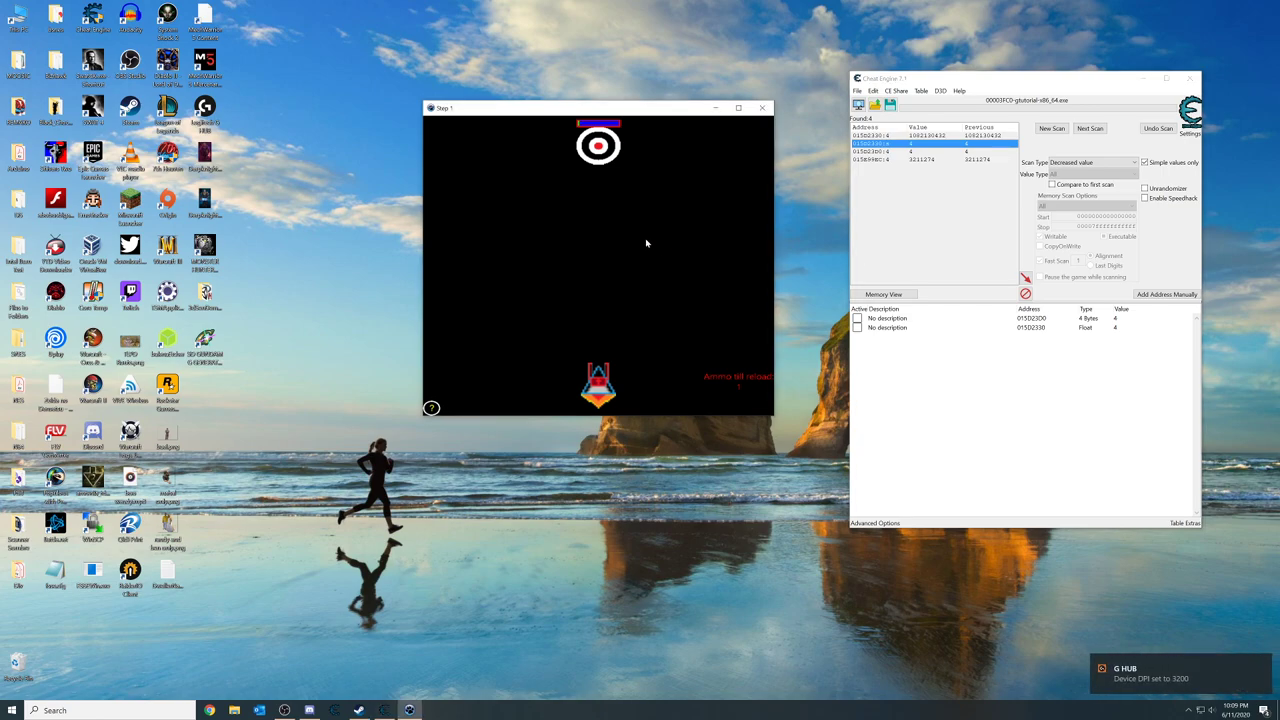
pyautogui.press('space')
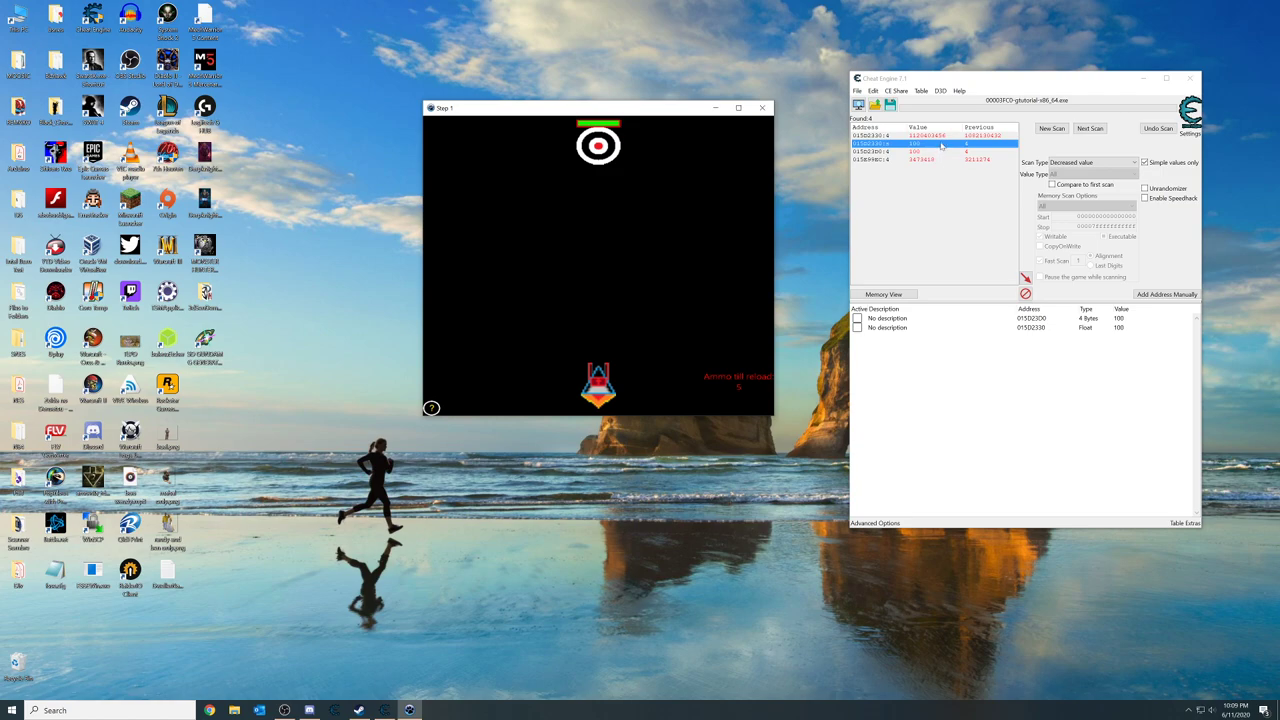
# Set the value of the 4 Bytes entry in the address list to 1.
pyautogui.doubleClick(1128, 320)
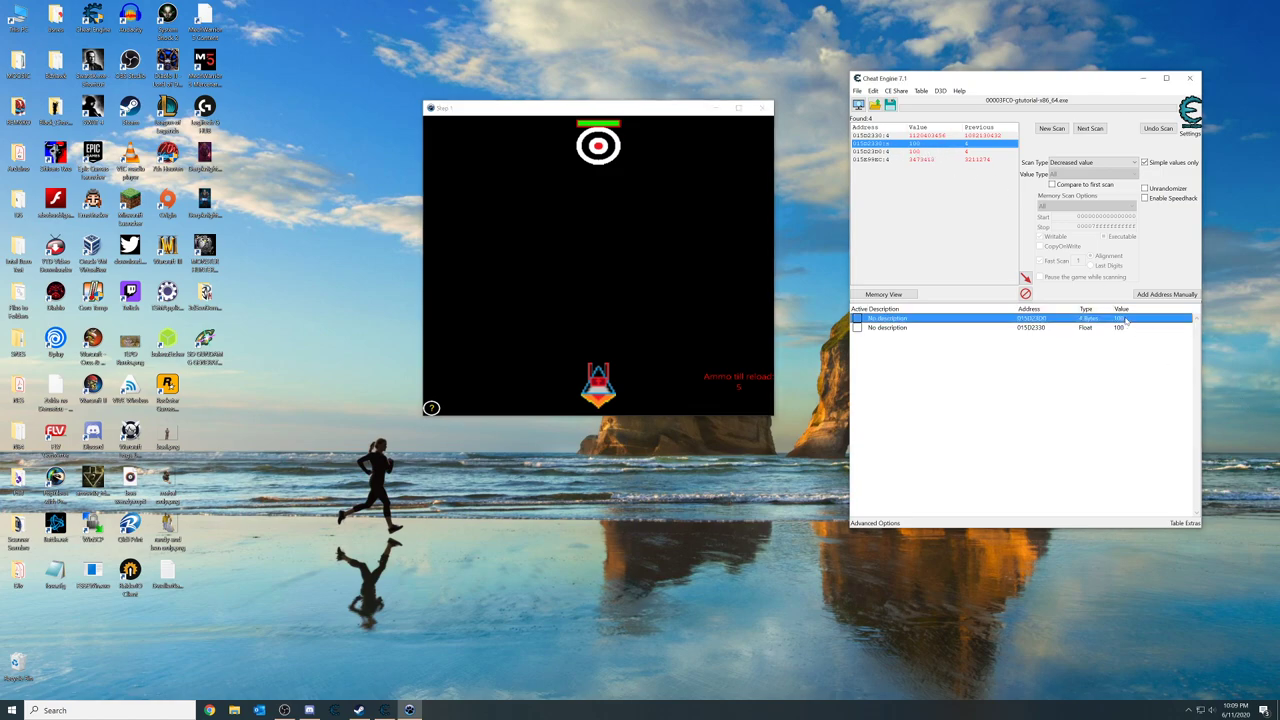
pyautogui.write('1')
pyautogui.press('Return')
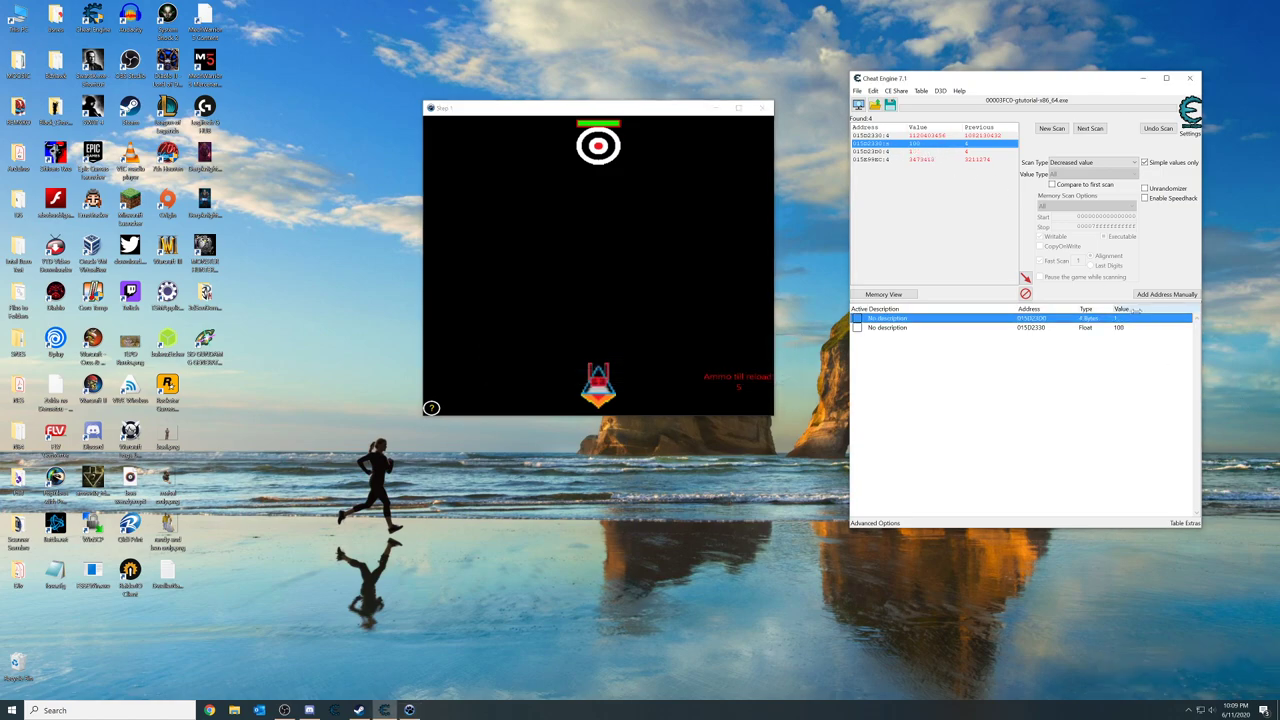
# Destroy the target in the game with one shot and dismiss the completion message to advance to Step 2.
pyautogui.click(672, 300)
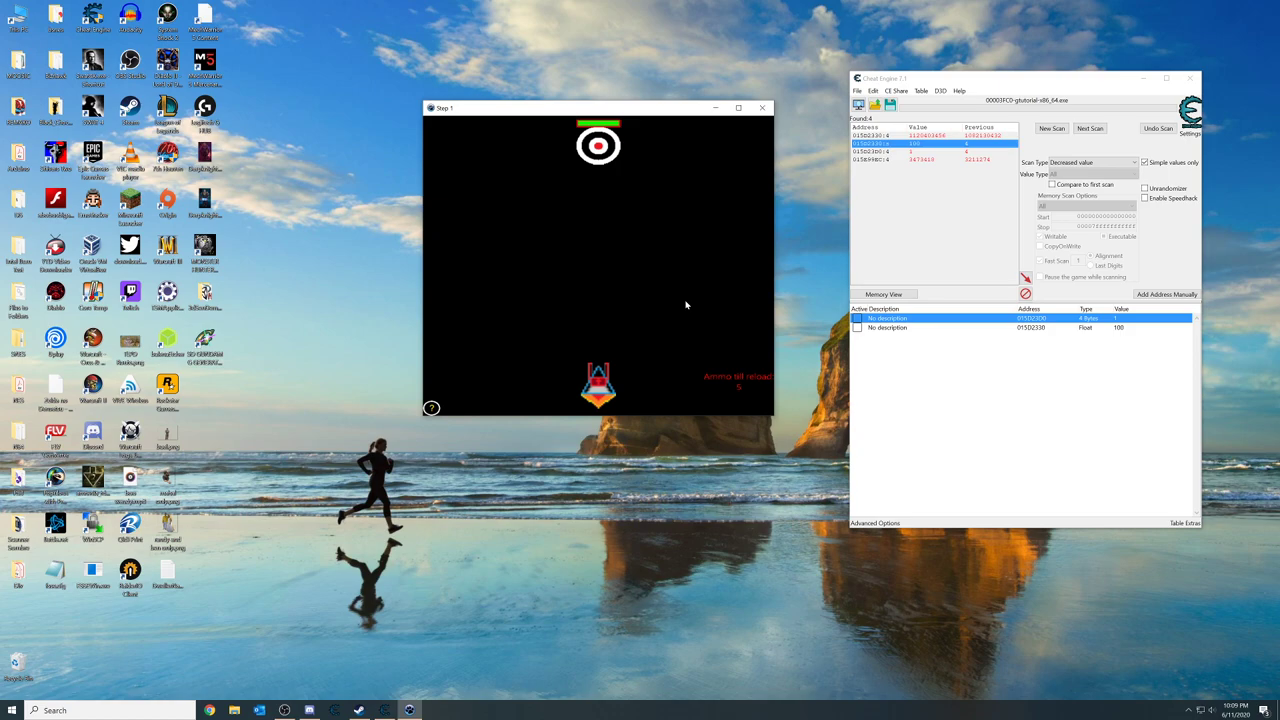
pyautogui.press('space')
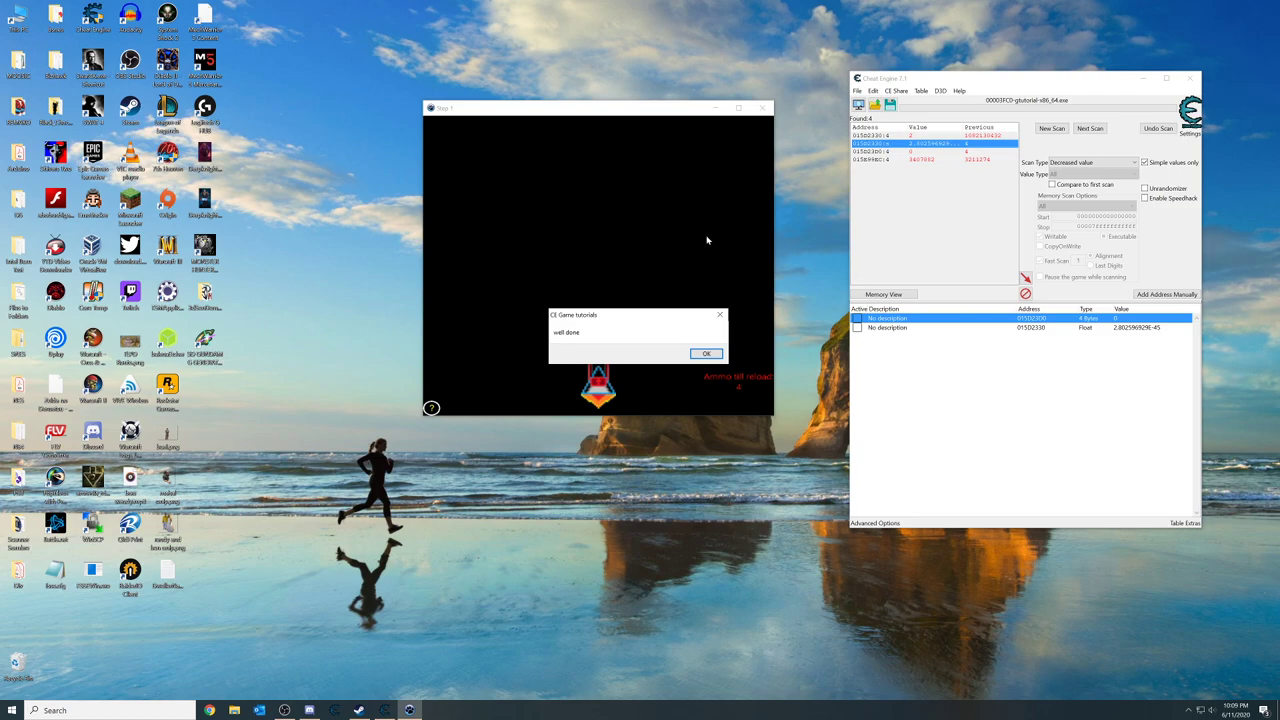
pyautogui.click(704, 354)
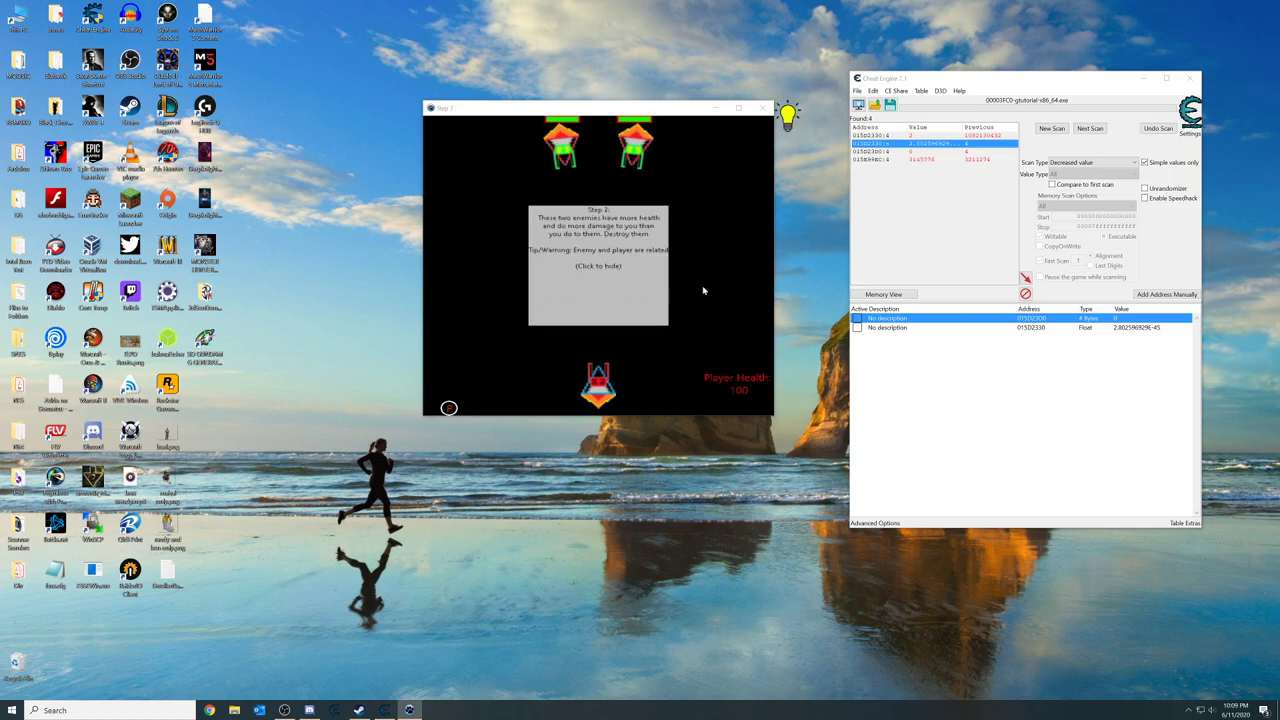
# Delete both old entries from the address list and hide the Step 2 instructions in the game.
pyautogui.keyDown('shift'); pyautogui.click(912, 328); pyautogui.keyUp('shift')
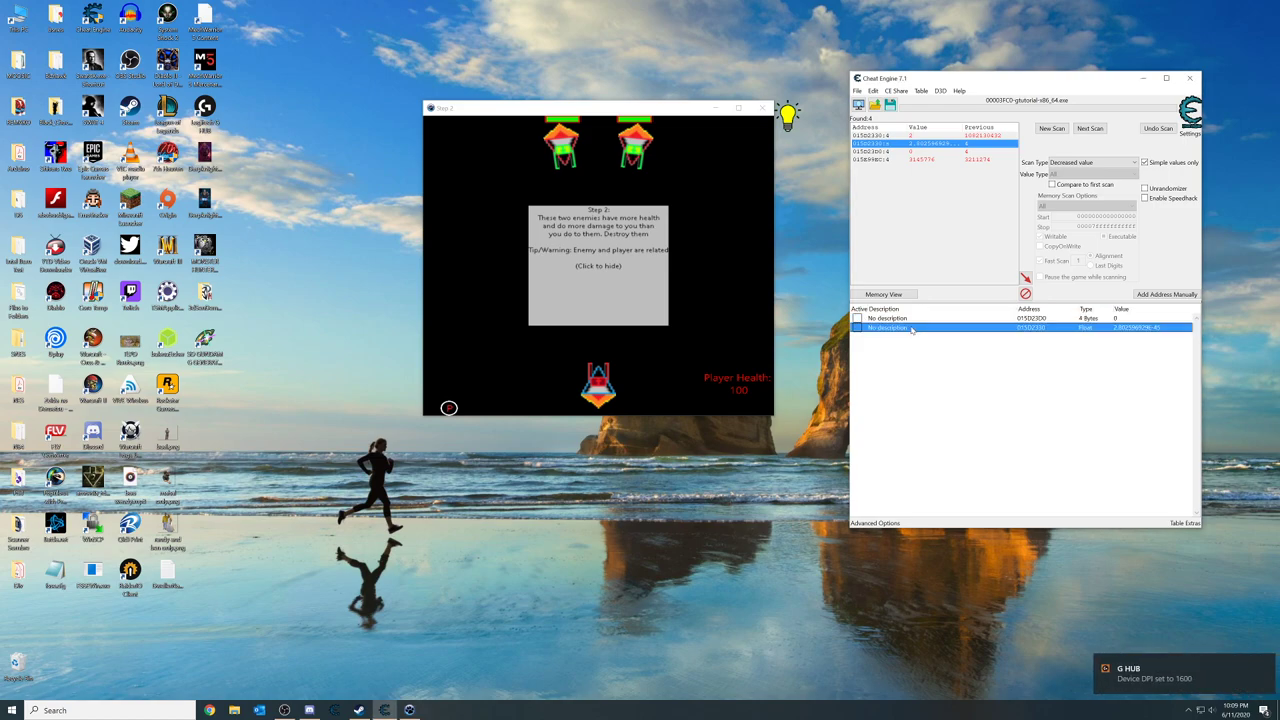
pyautogui.press('Delete')
pyautogui.press('Return')
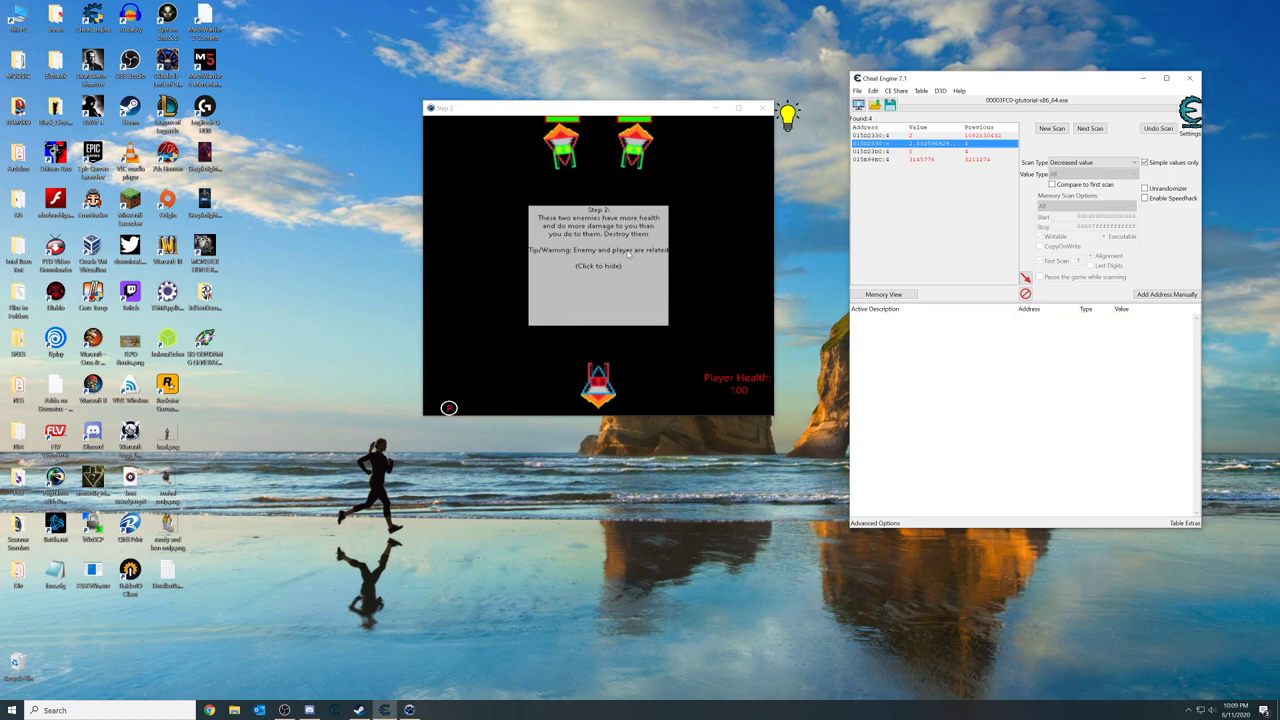
pyautogui.click(615, 255)
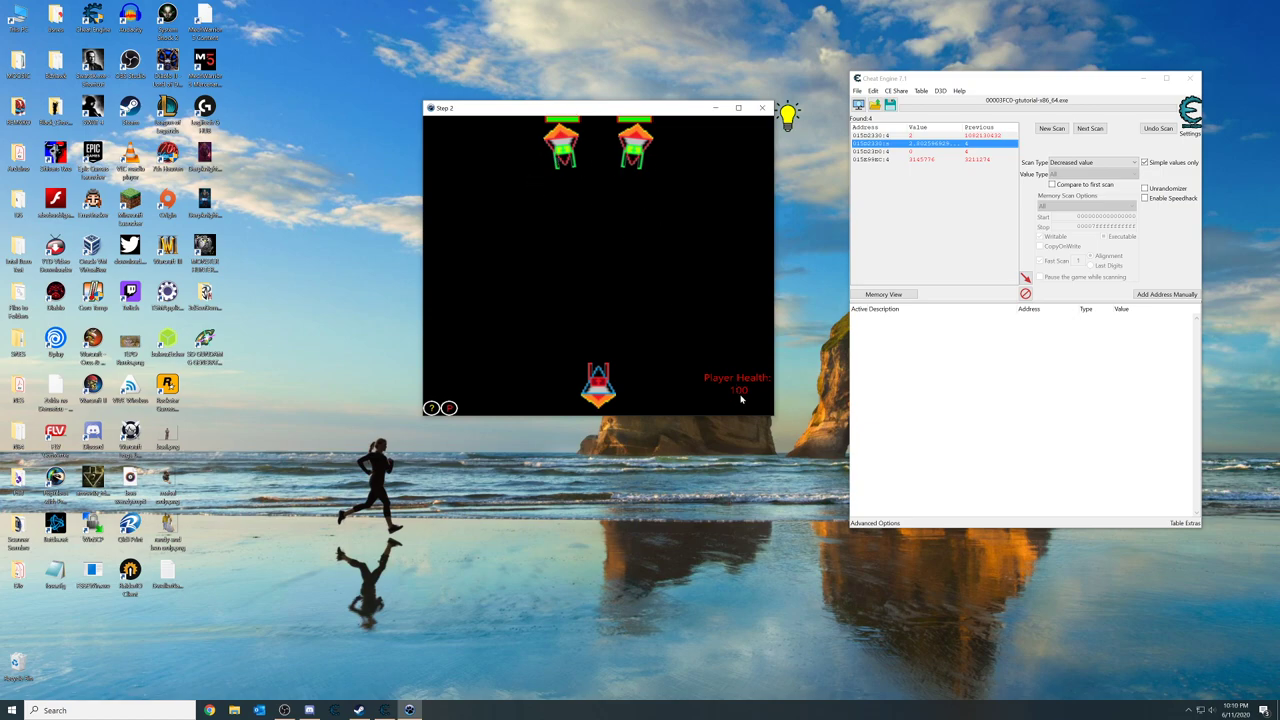
# Start a new scan and run a first scan for the exact value 100, the player's health.
pyautogui.click(1055, 129)
pyautogui.write('100')
pyautogui.press('Return')
# Fire one shot in the game to provoke return fire, and run a next scan for the exact value 96.
pyautogui.click(725, 256)
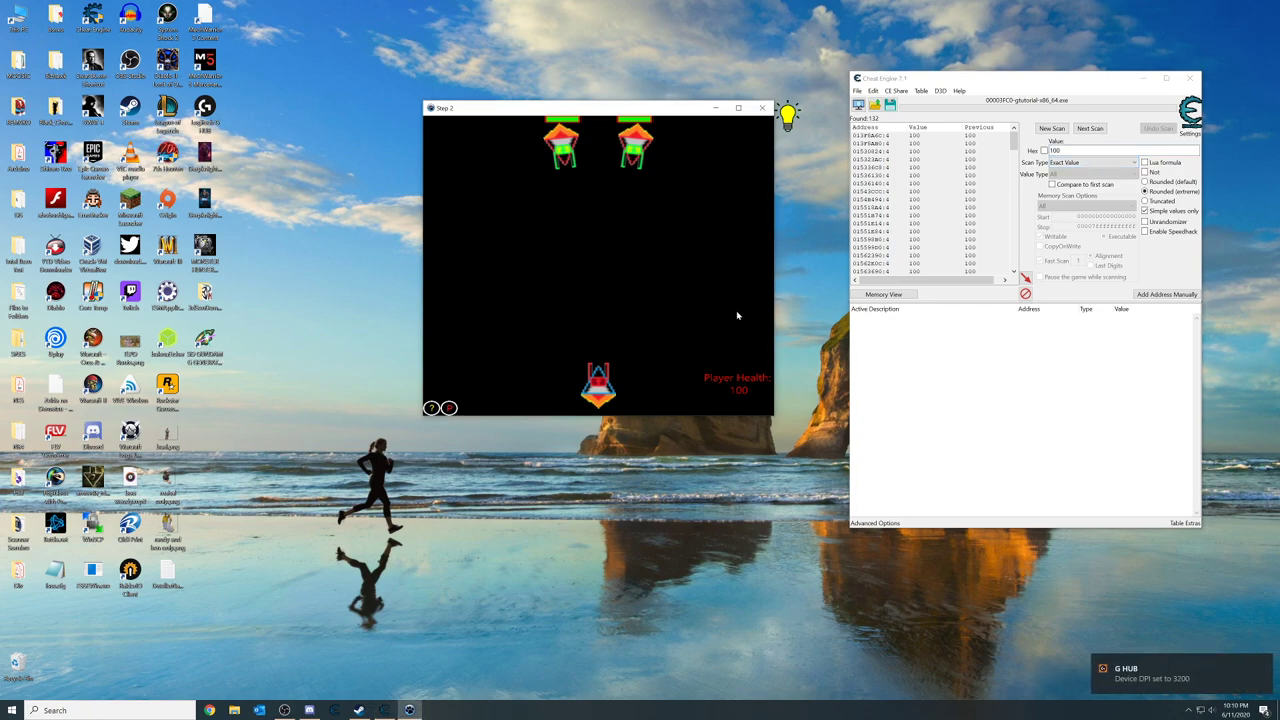
pyautogui.press('space')
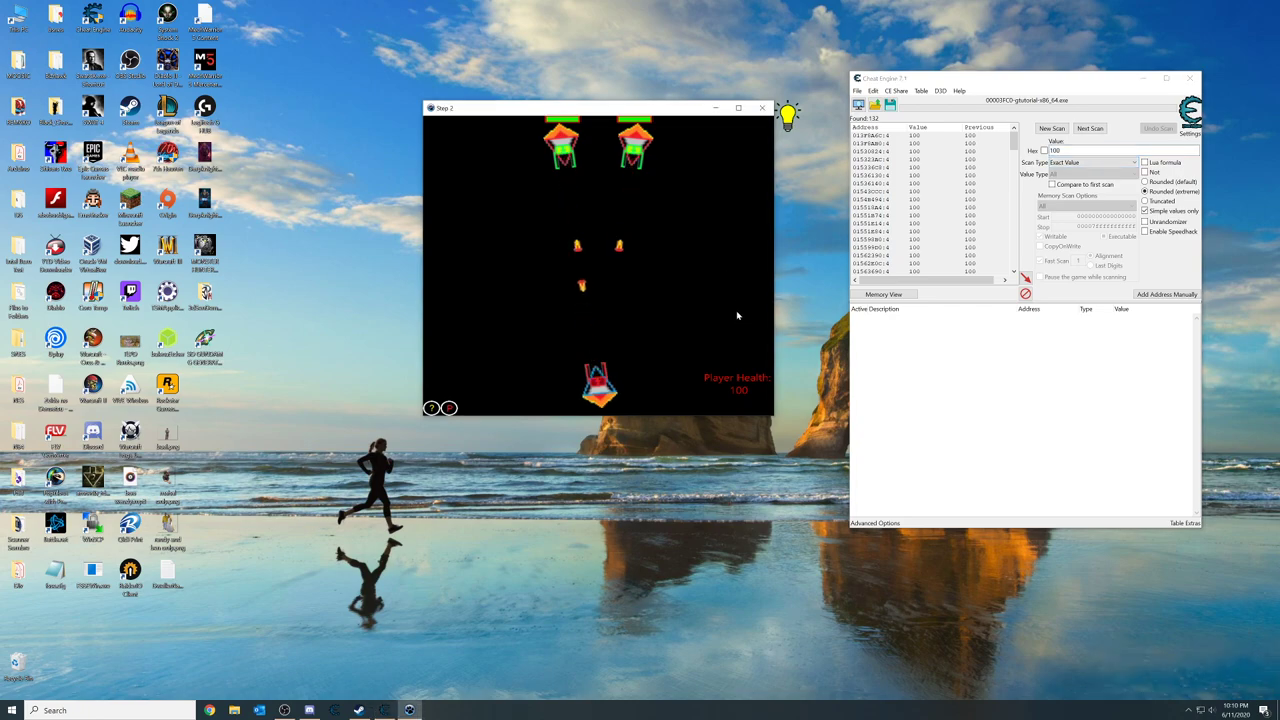
pyautogui.doubleClick(1060, 150)
pyautogui.write('96')
pyautogui.press('Return')
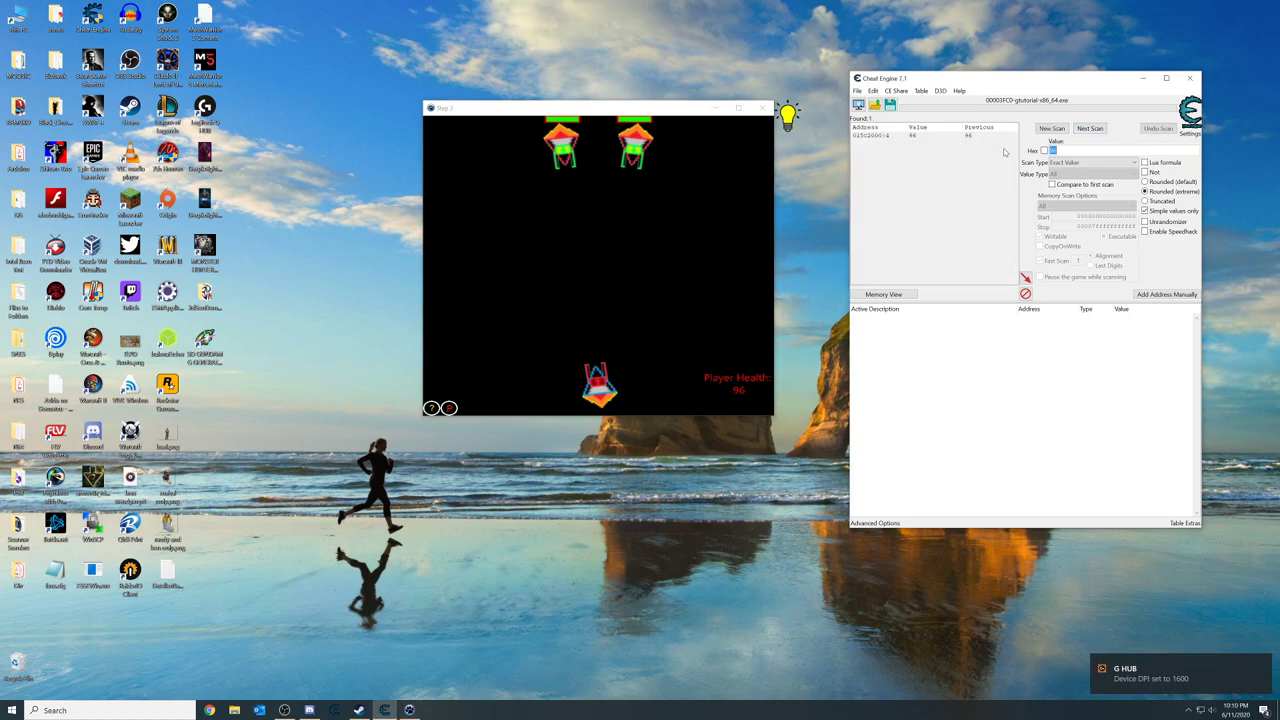
# Add the found player health address to the address list and freeze its value at 100.
pyautogui.doubleClick(970, 135)
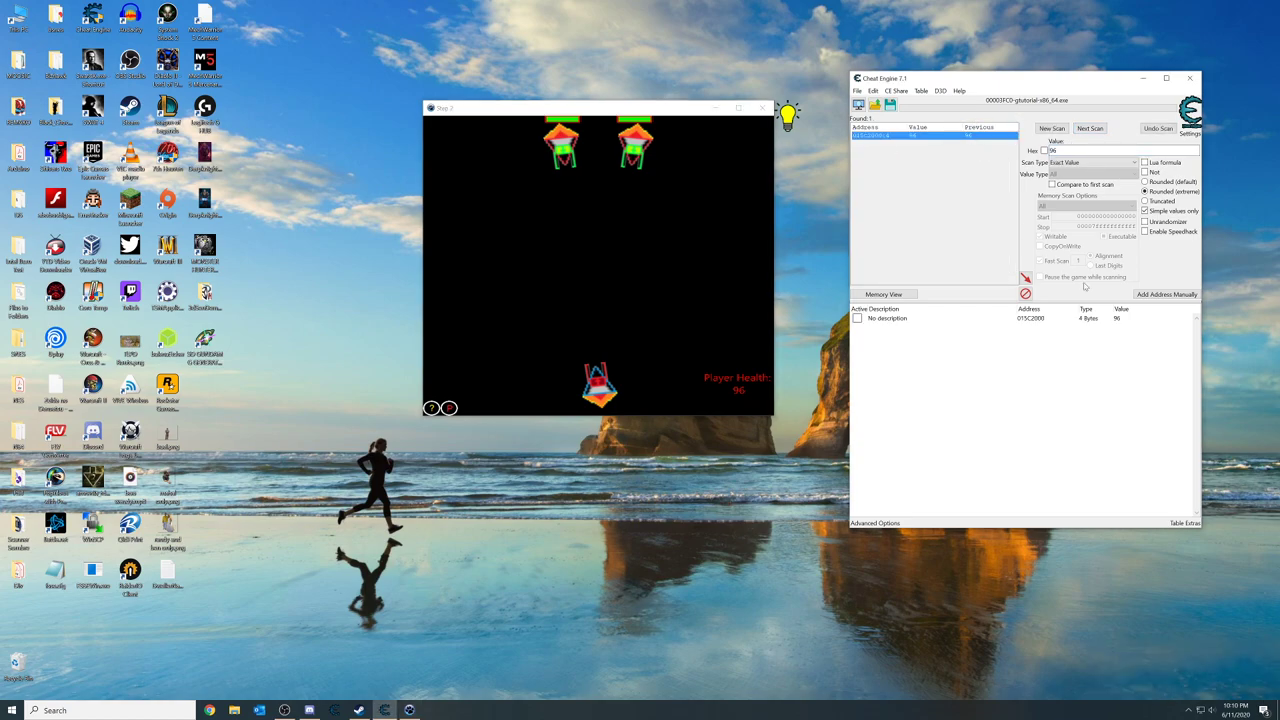
pyautogui.click(1122, 318)
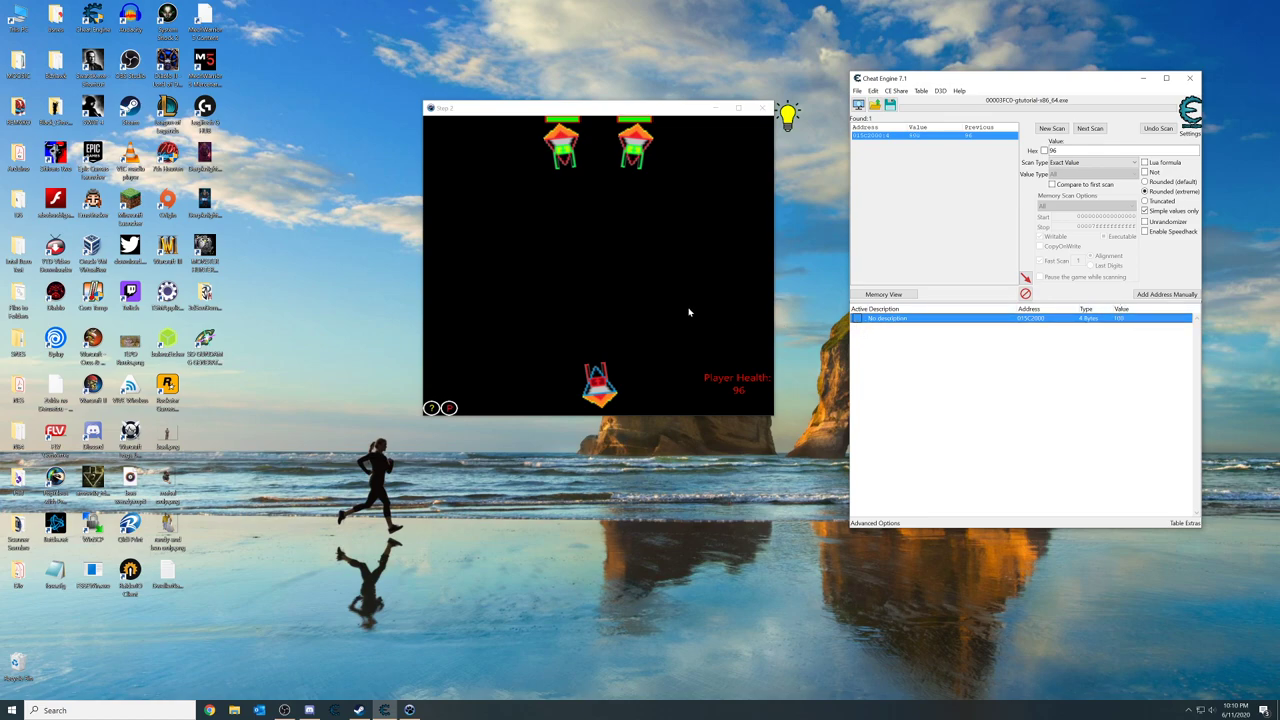
# Discard the player health results and run a new first scan with the scan type Unknown initial value.
pyautogui.click(1148, 131)
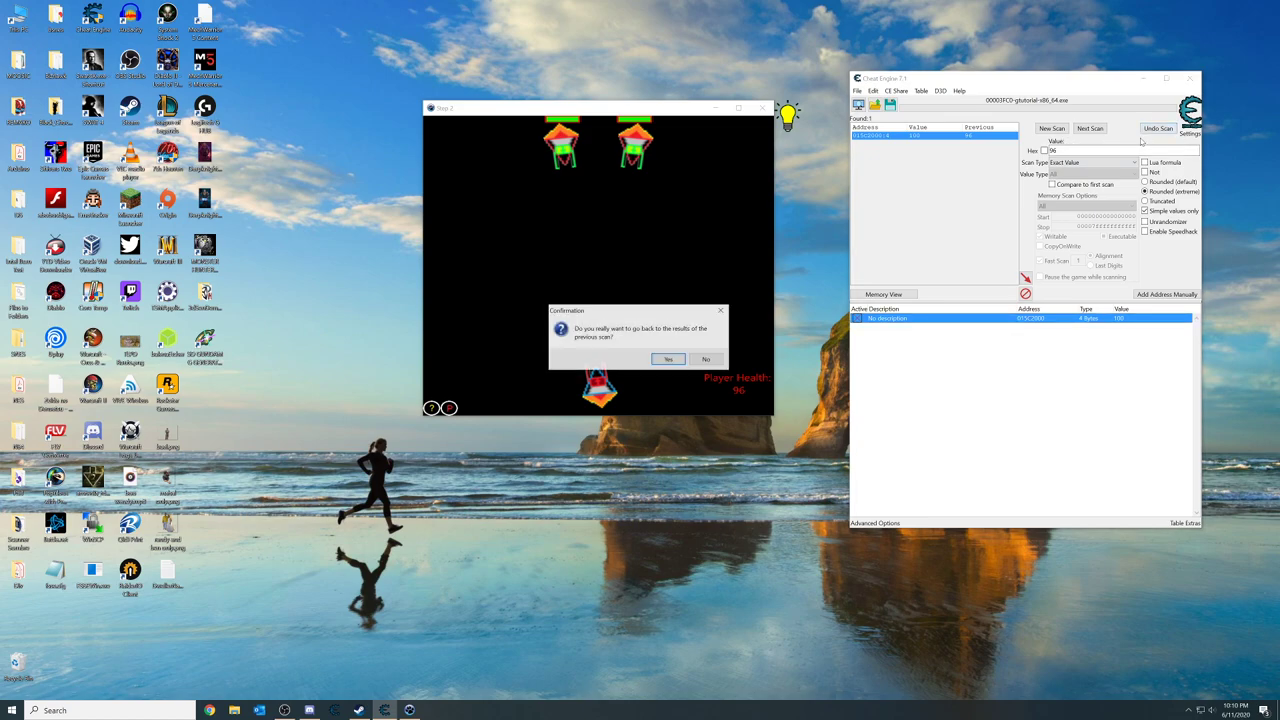
pyautogui.click(668, 359)
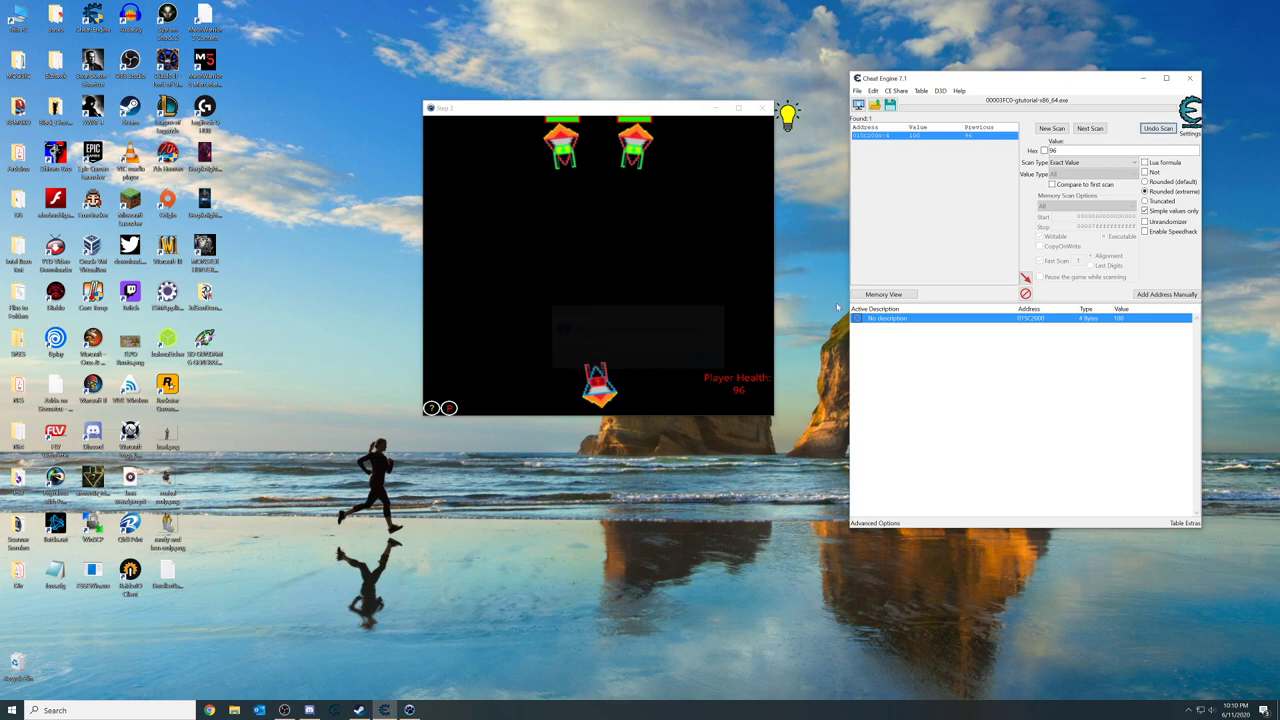
pyautogui.click(1051, 129)
pyautogui.click(1090, 162)
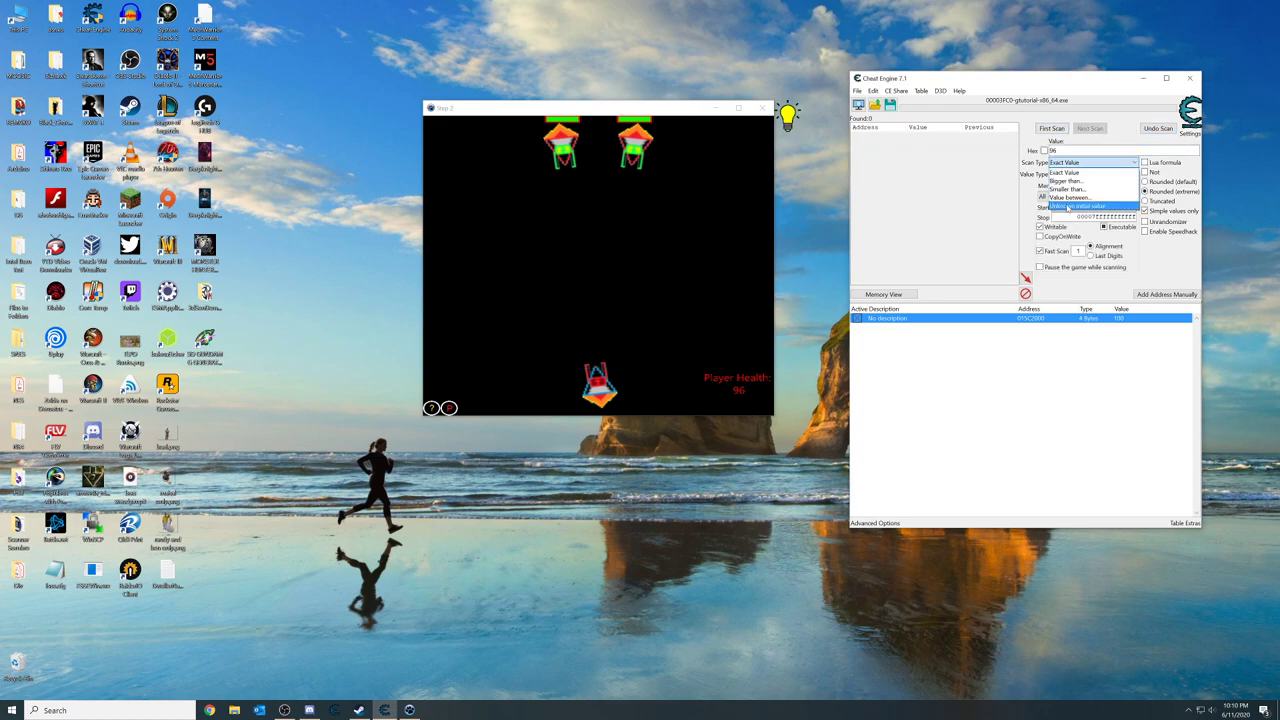
pyautogui.click(1090, 205)
pyautogui.click(672, 270)
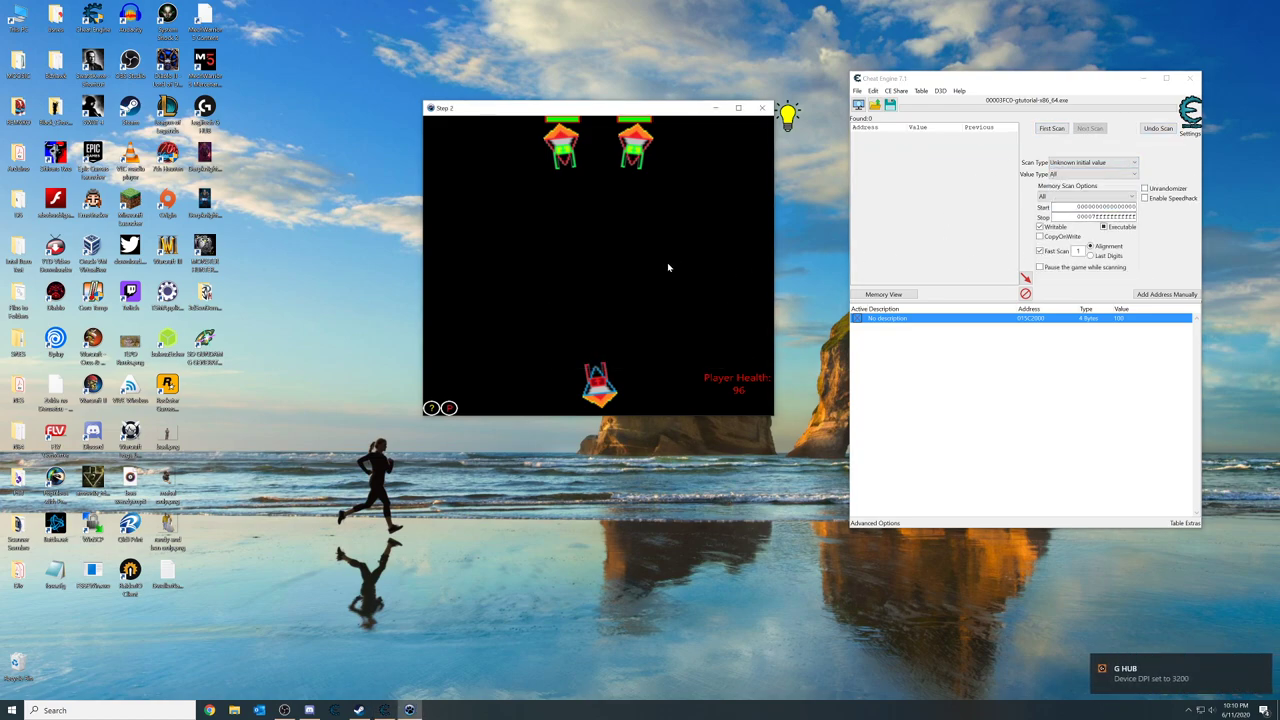
pyautogui.click(1051, 128)
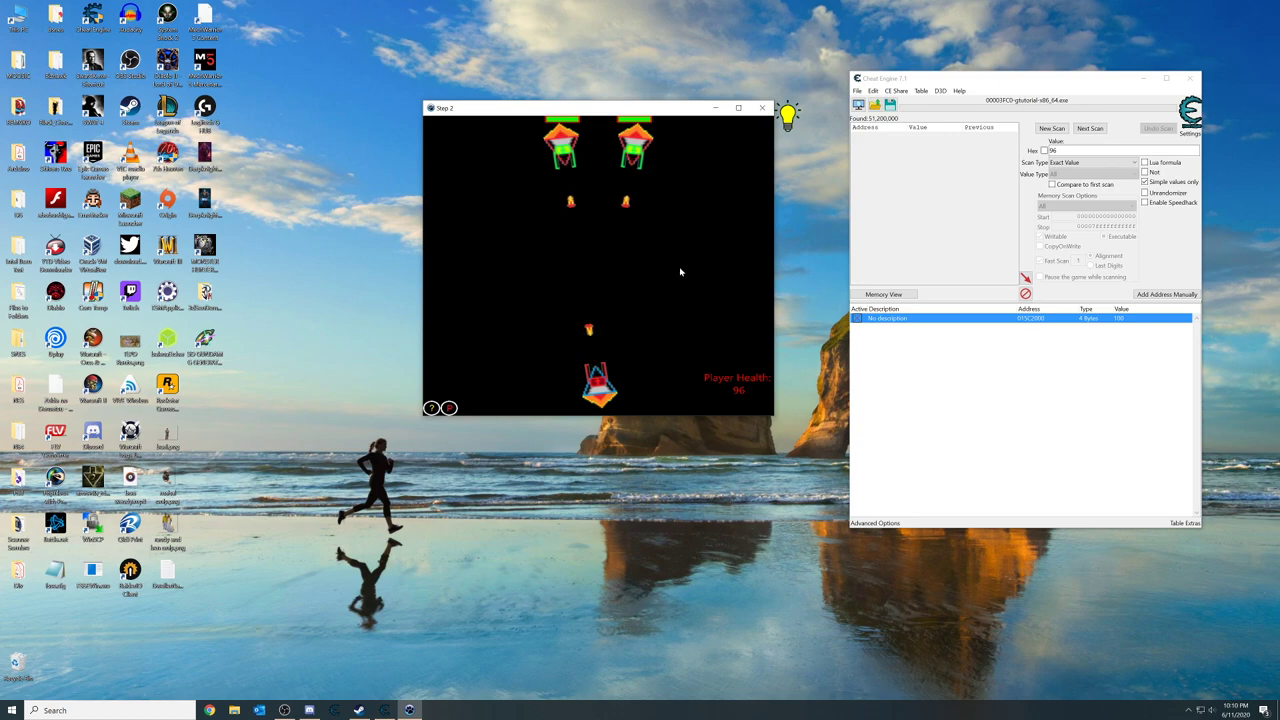
# Fire at the left enemy and filter the unknown values with a Decreased value next scan.
pyautogui.click(1044, 141)
pyautogui.click(1092, 162)
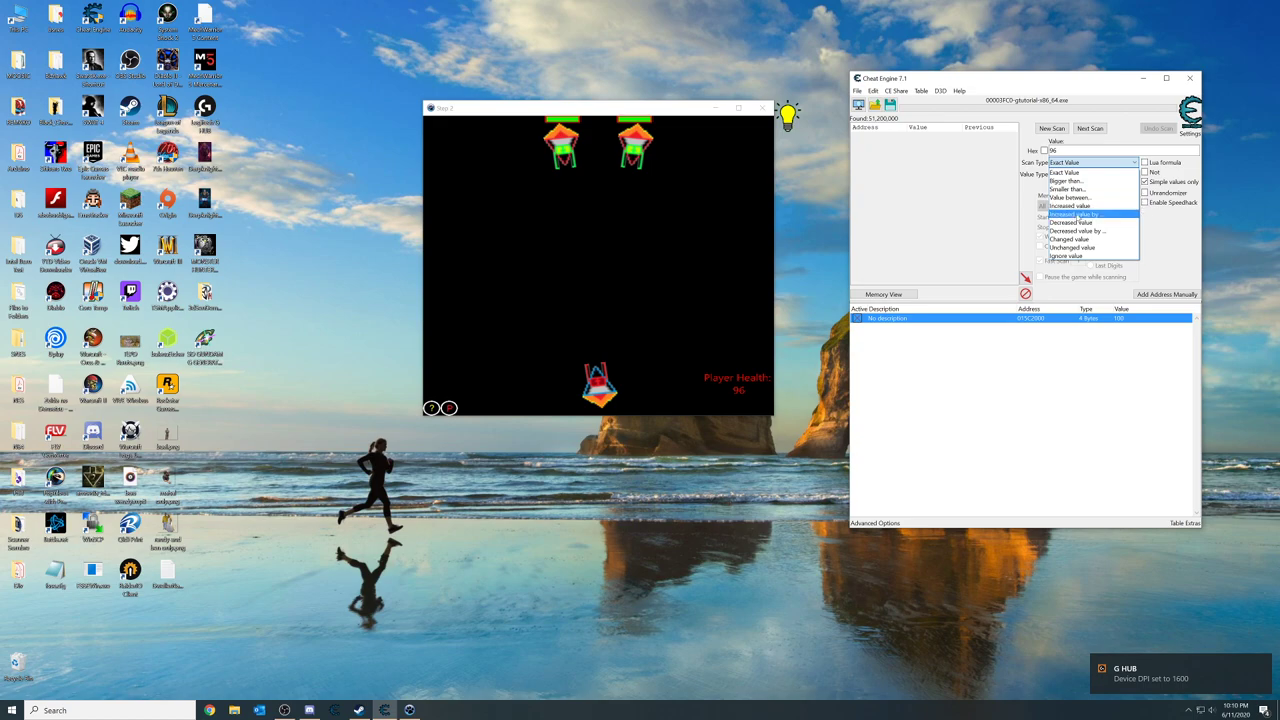
pyautogui.click(1095, 224)
pyautogui.click(1094, 130)
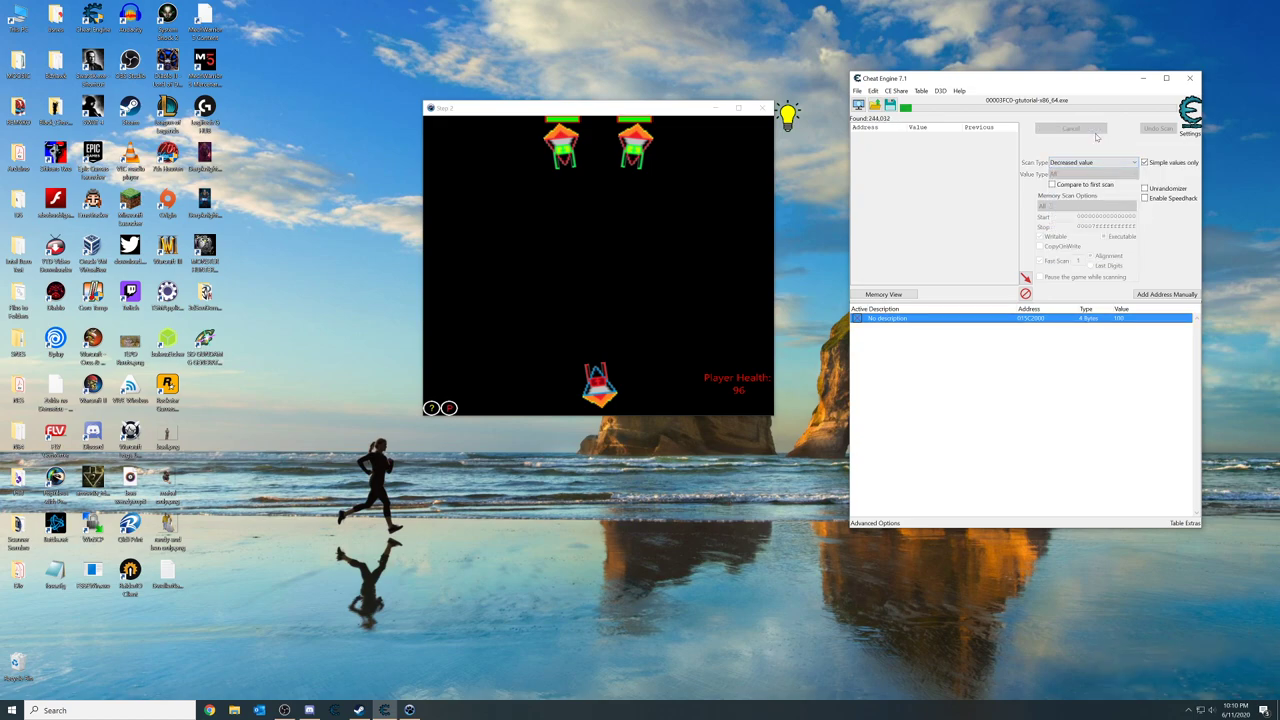
# Keep firing at the left enemy and rerun the Decreased value scan after each hit to narrow down its health.
pyautogui.click(700, 224)
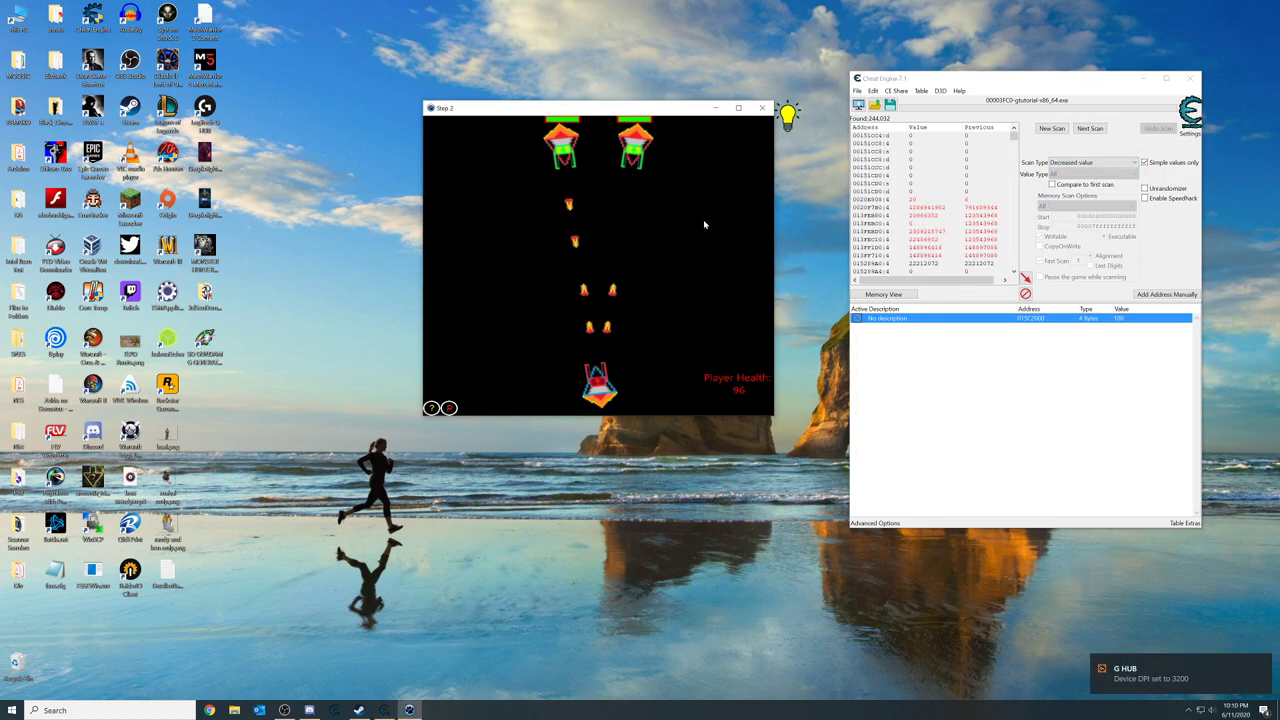
pyautogui.click(1090, 128)
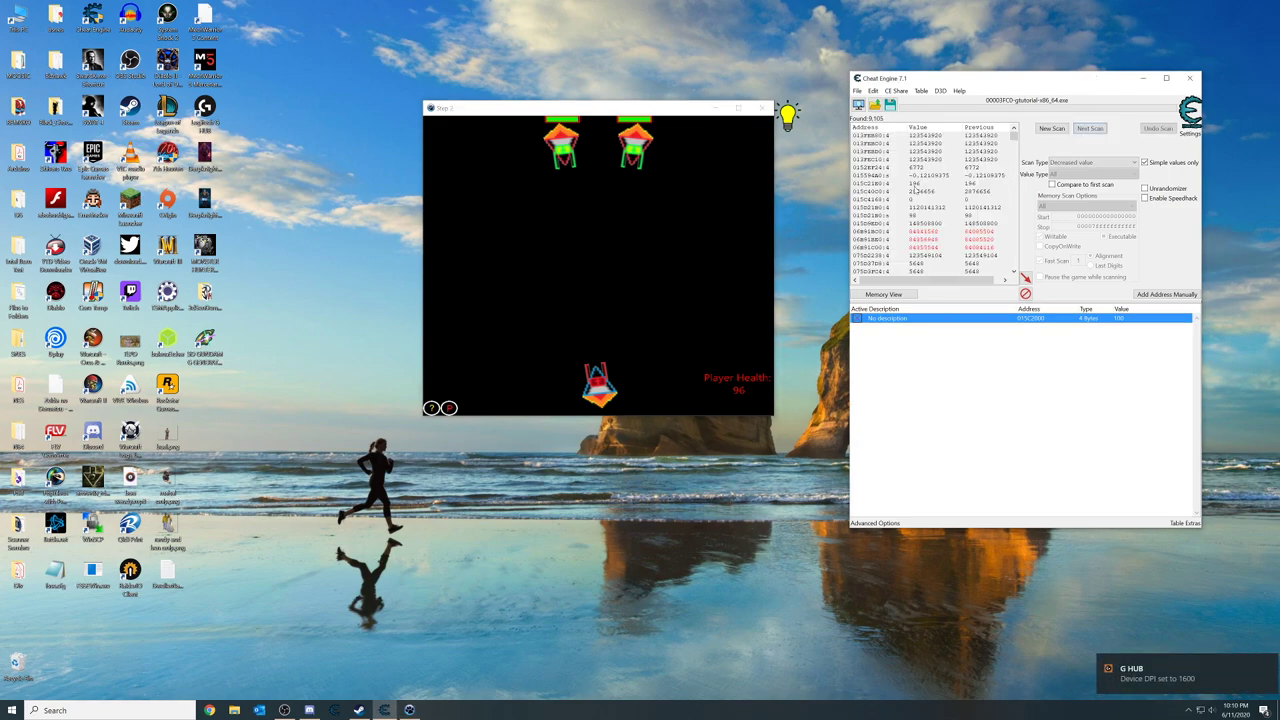
pyautogui.click(700, 184)
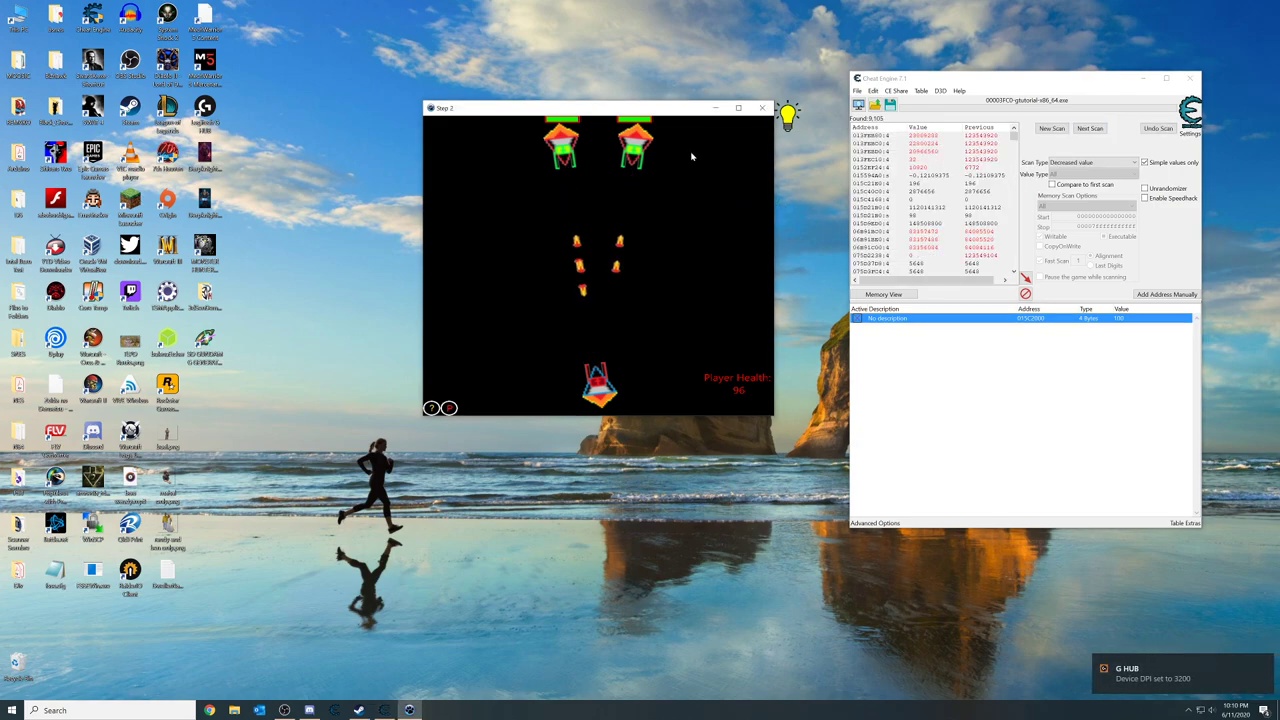
pyautogui.click(1090, 128)
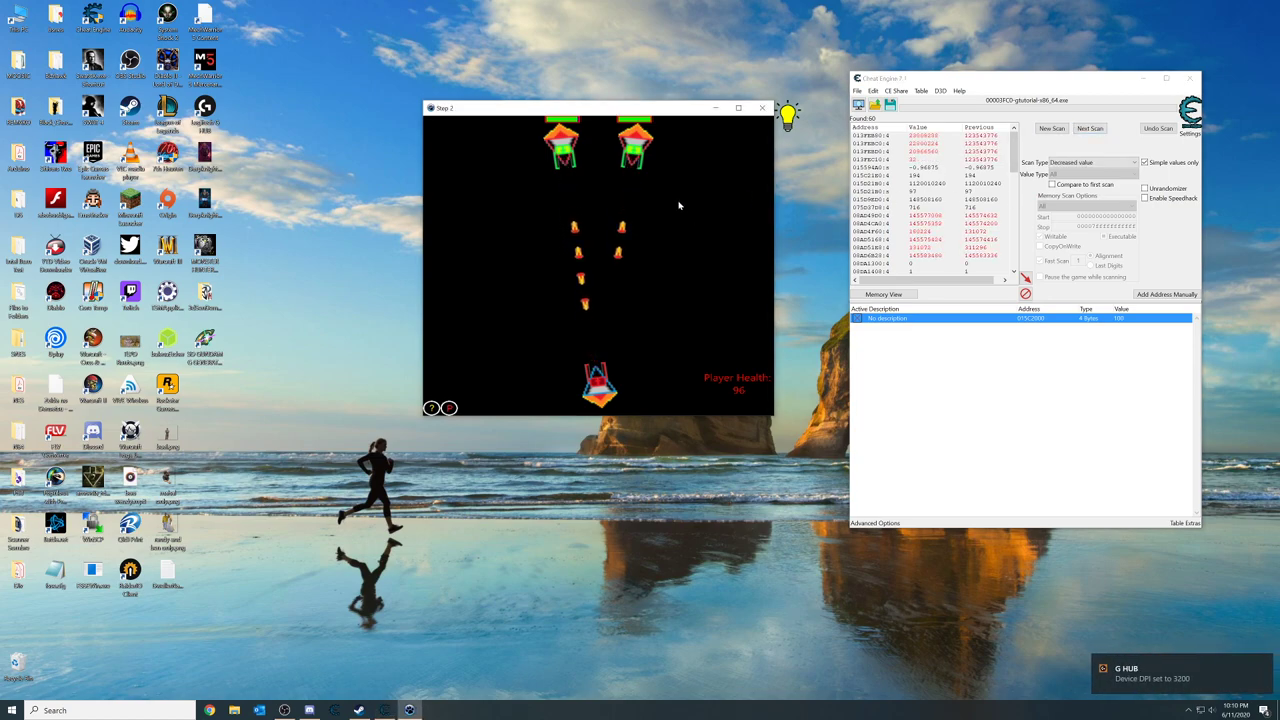
pyautogui.click(1092, 130)
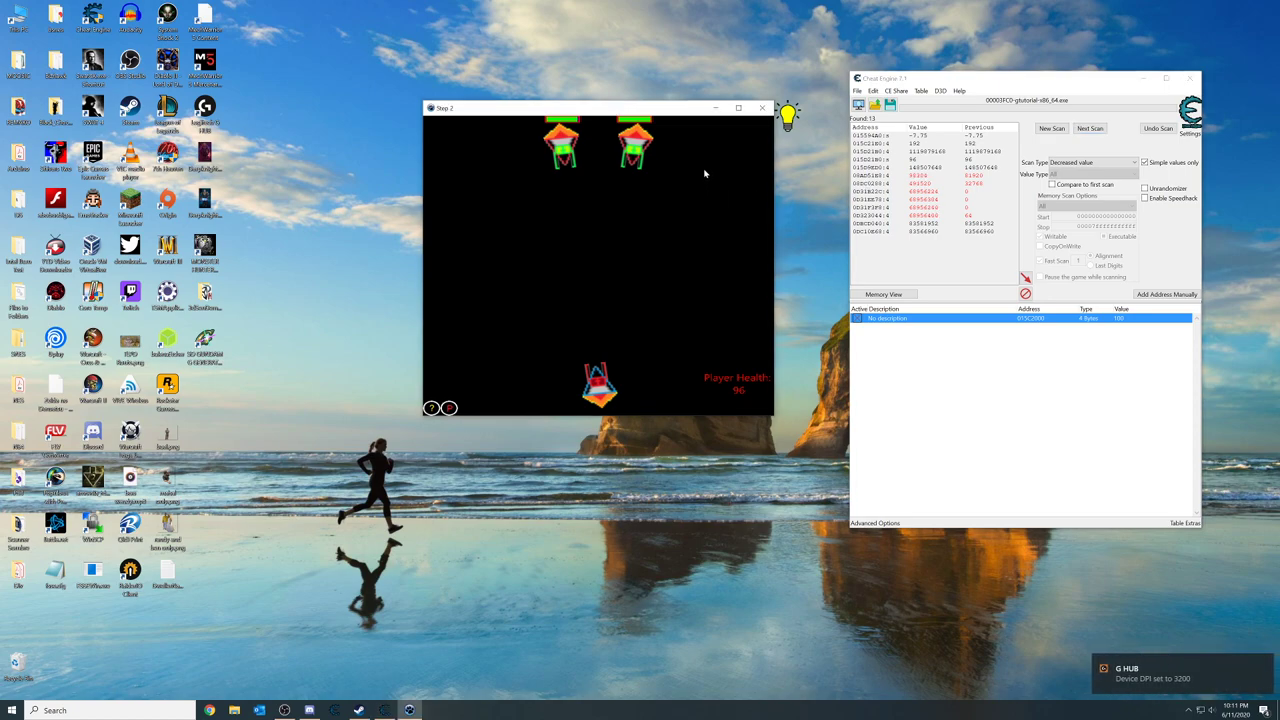
pyautogui.click(1090, 129)
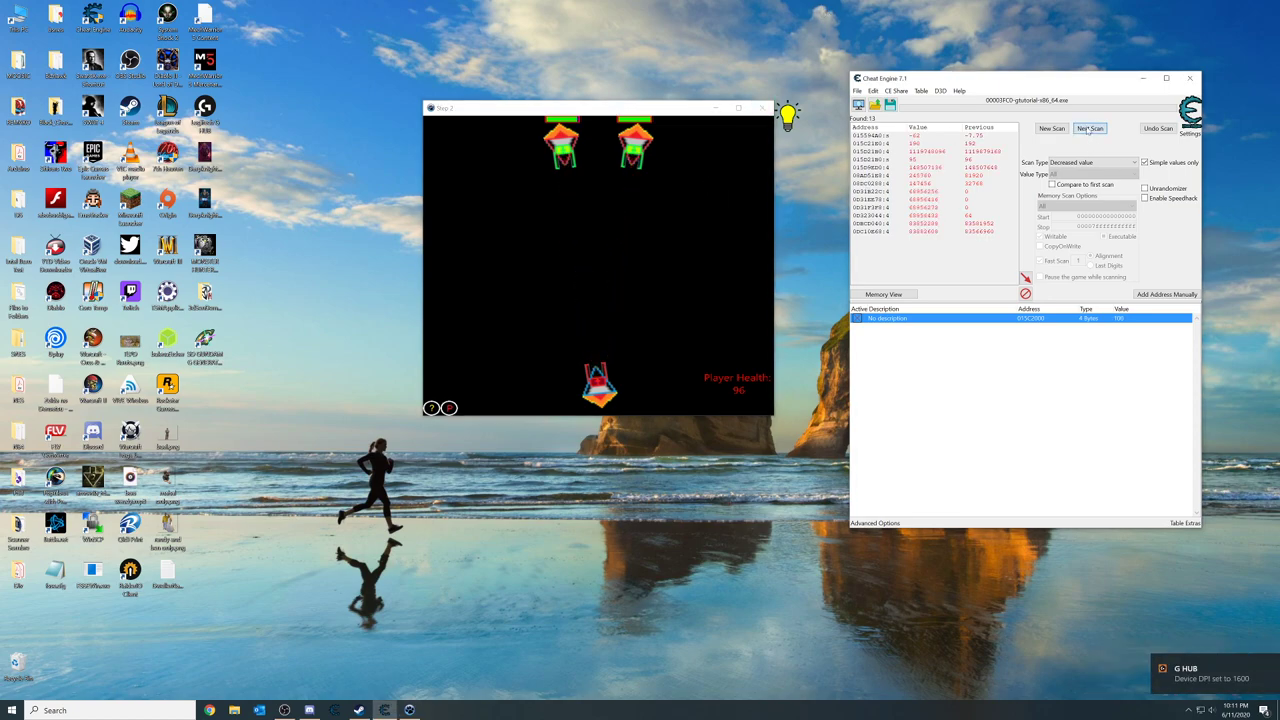
# Add the Float result valued 95 and the 4 Bytes result valued 190 to the address list.
pyautogui.click(932, 160)
pyautogui.doubleClick(932, 160)
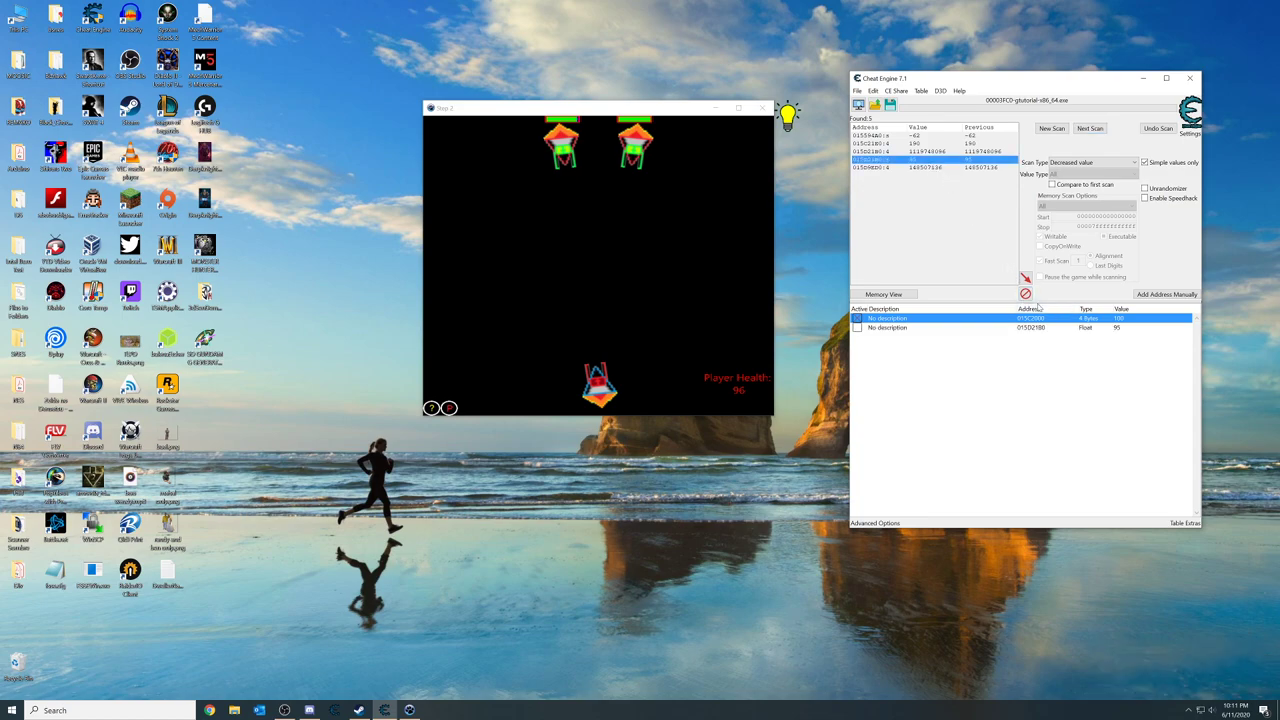
pyautogui.click(697, 227)
pyautogui.doubleClick(932, 143)
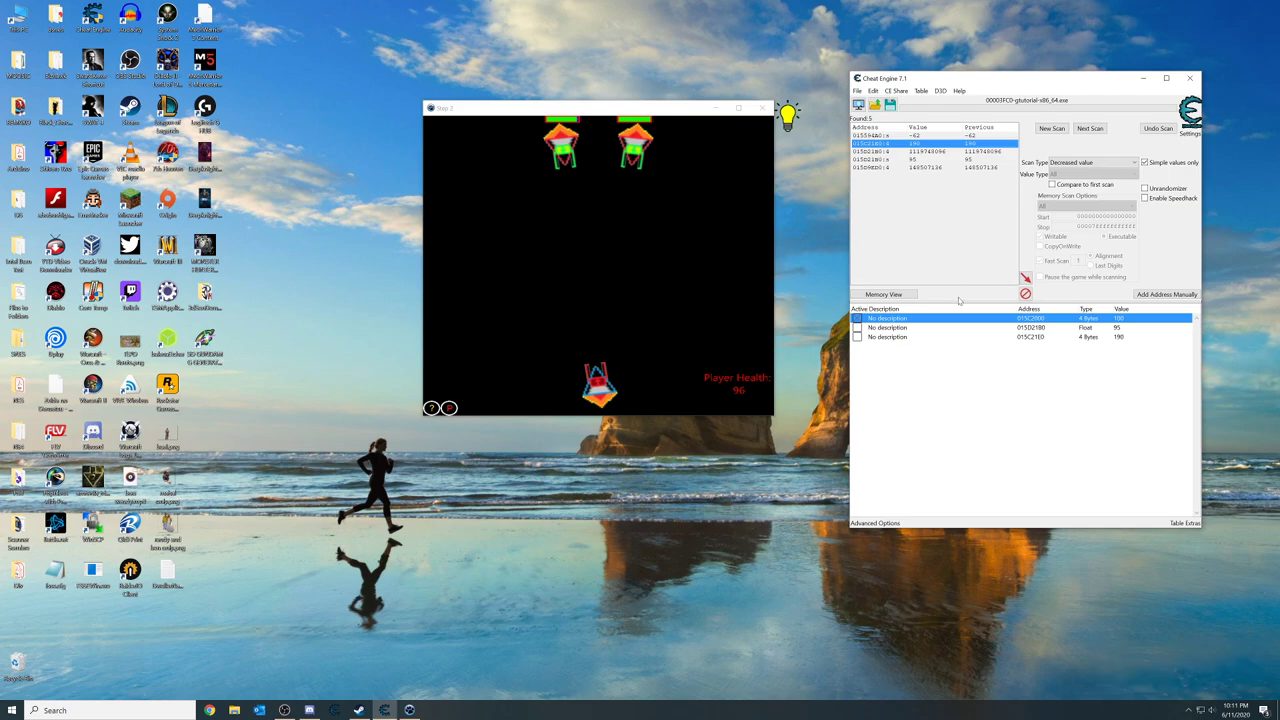
# Fire at the left enemy and check how the values of the Float and second 4 Bytes entries react.
pyautogui.click(625, 209)
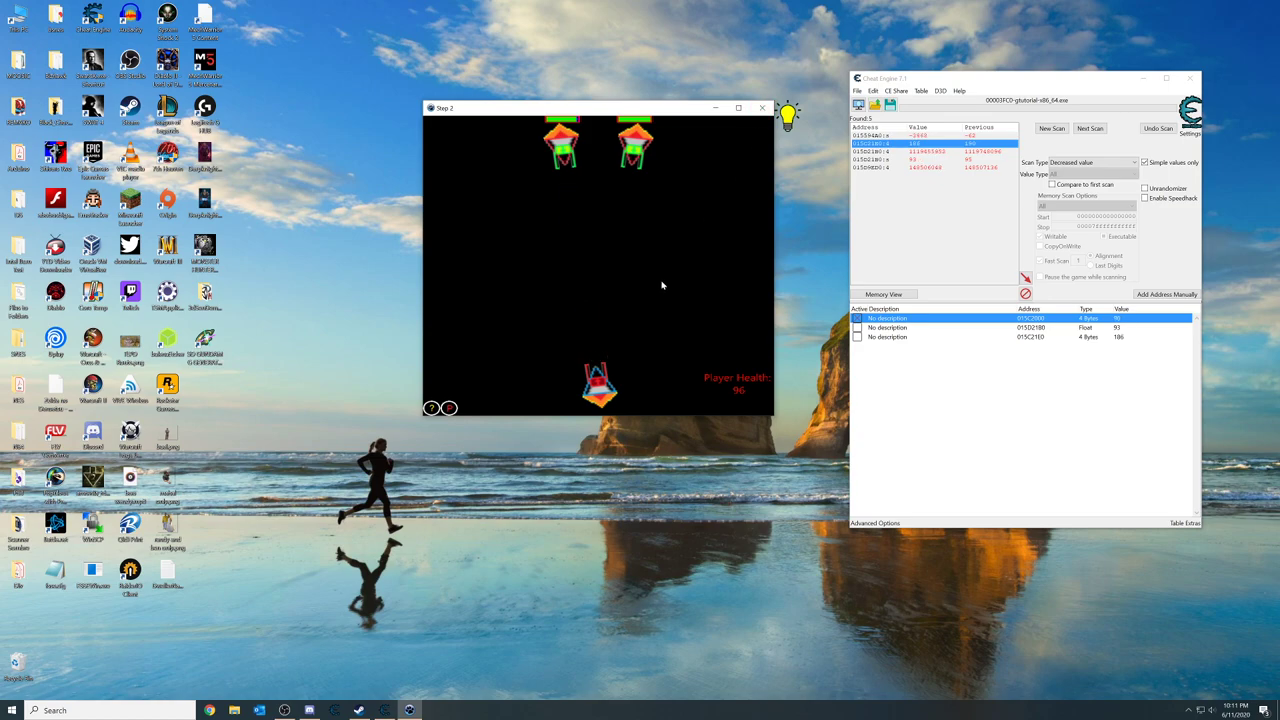
pyautogui.click(1140, 328)
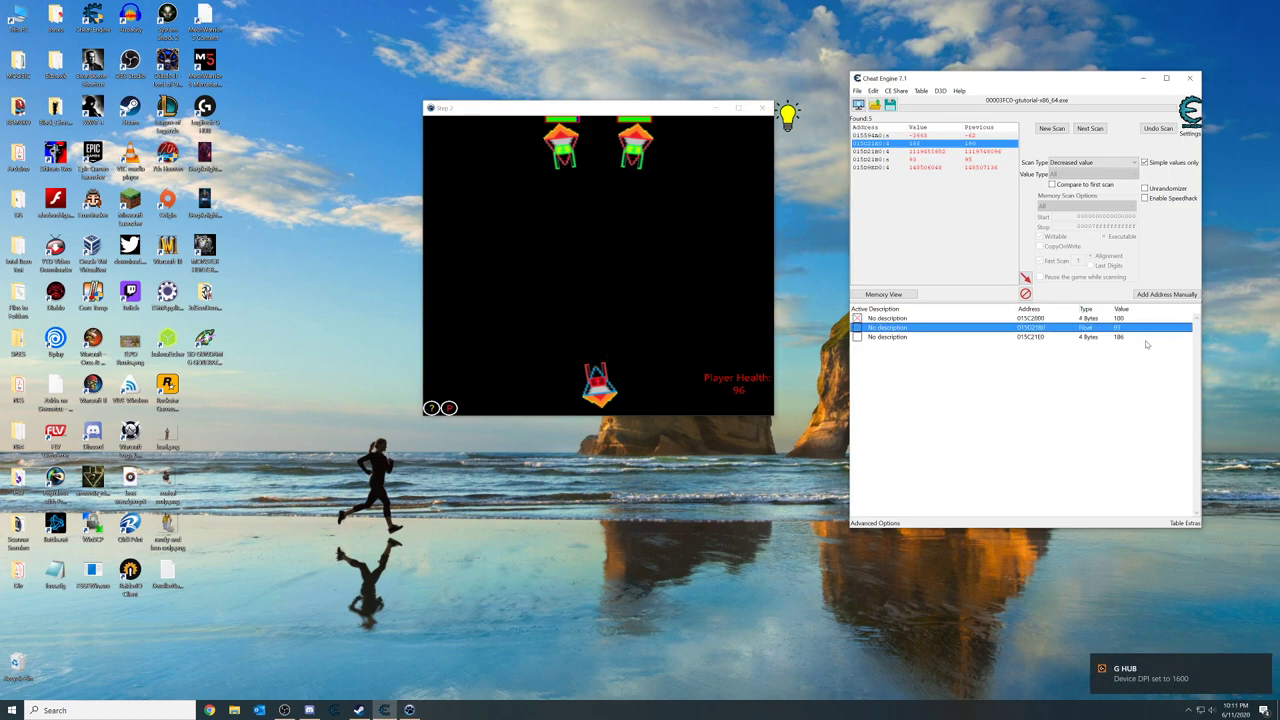
pyautogui.click(1147, 337)
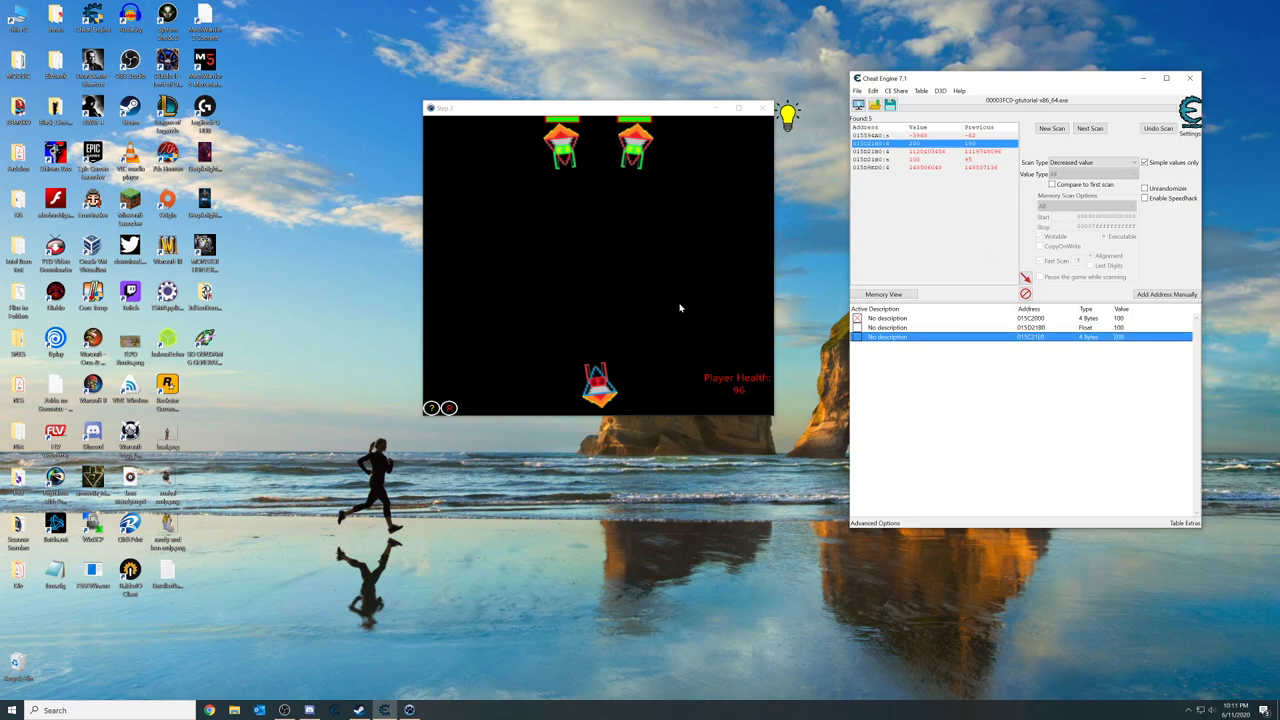
pyautogui.click(1015, 327)
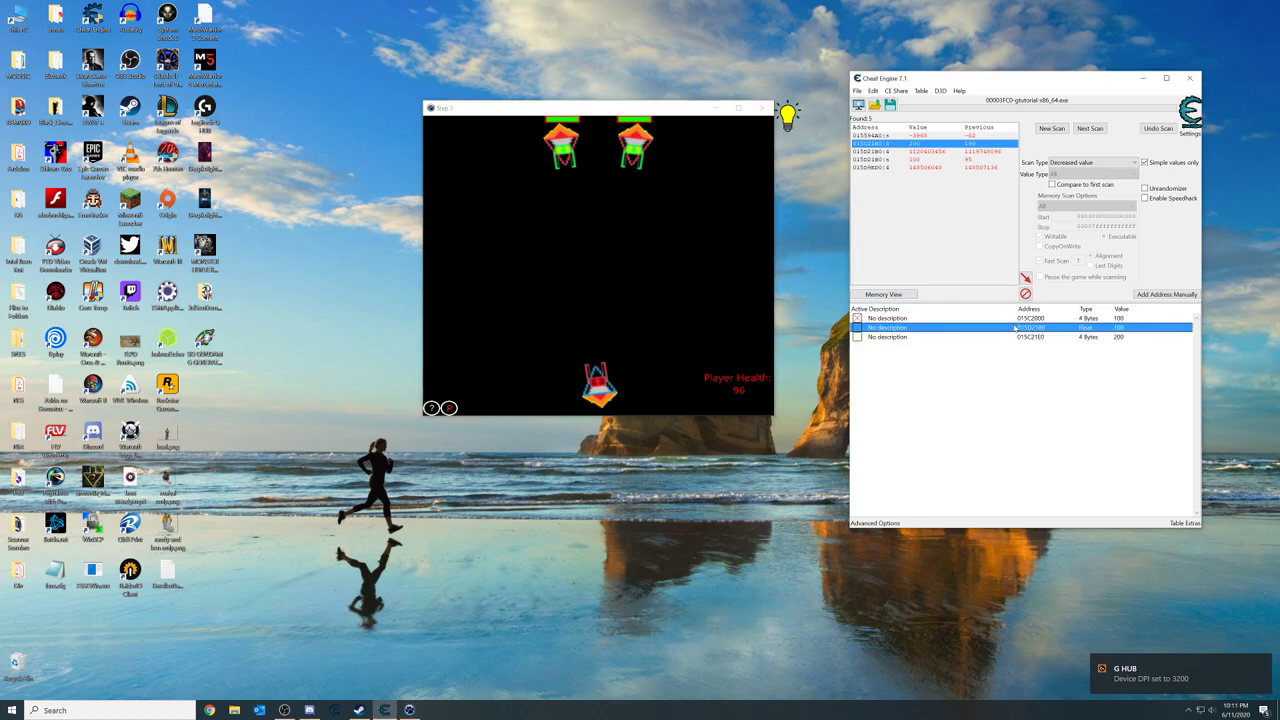
pyautogui.press('Delete')
pyautogui.press('Tab')
pyautogui.press('Return')
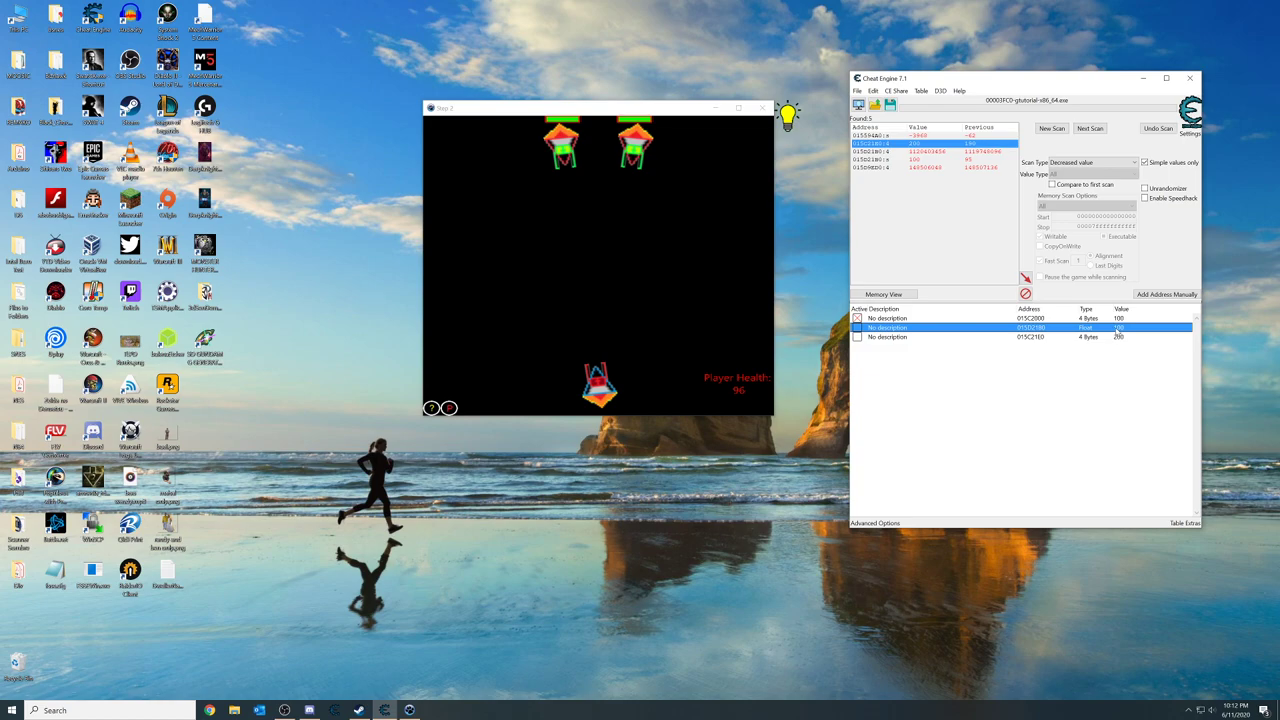
# Set the value of the Float entry in the address list to 25 to test the left enemy's health bar.
pyautogui.click(1120, 338)
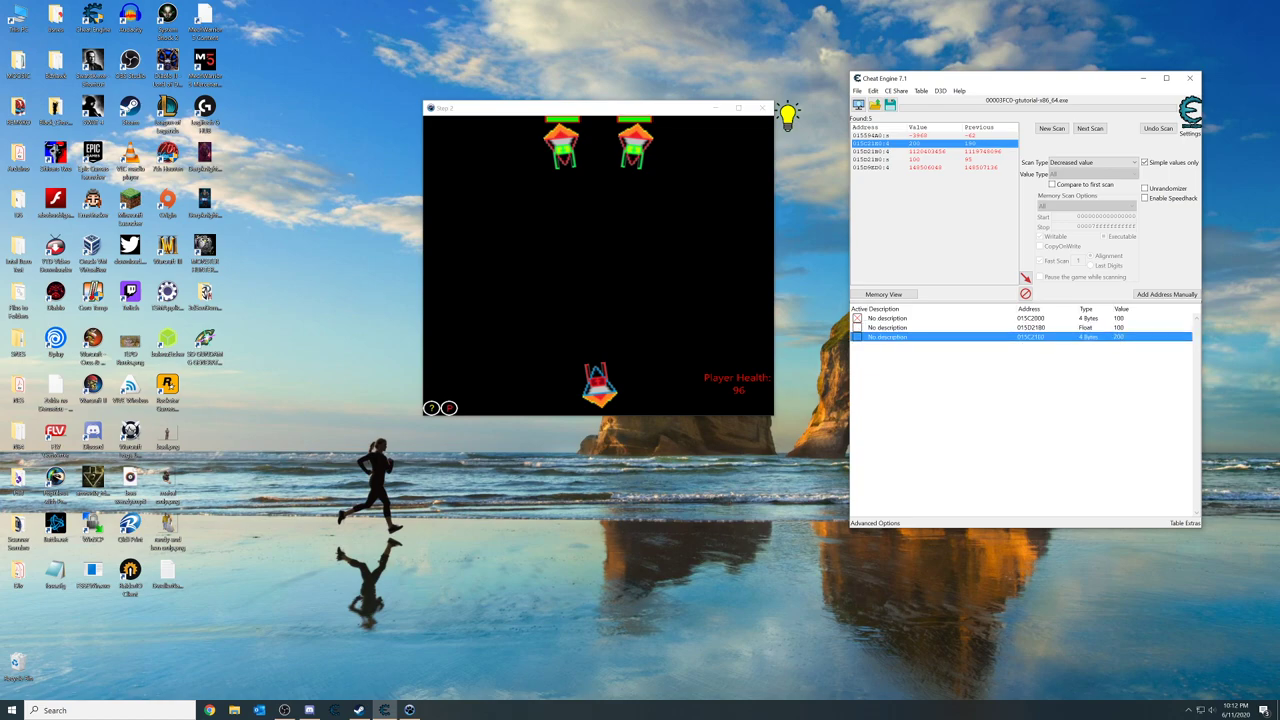
pyautogui.click(1116, 331)
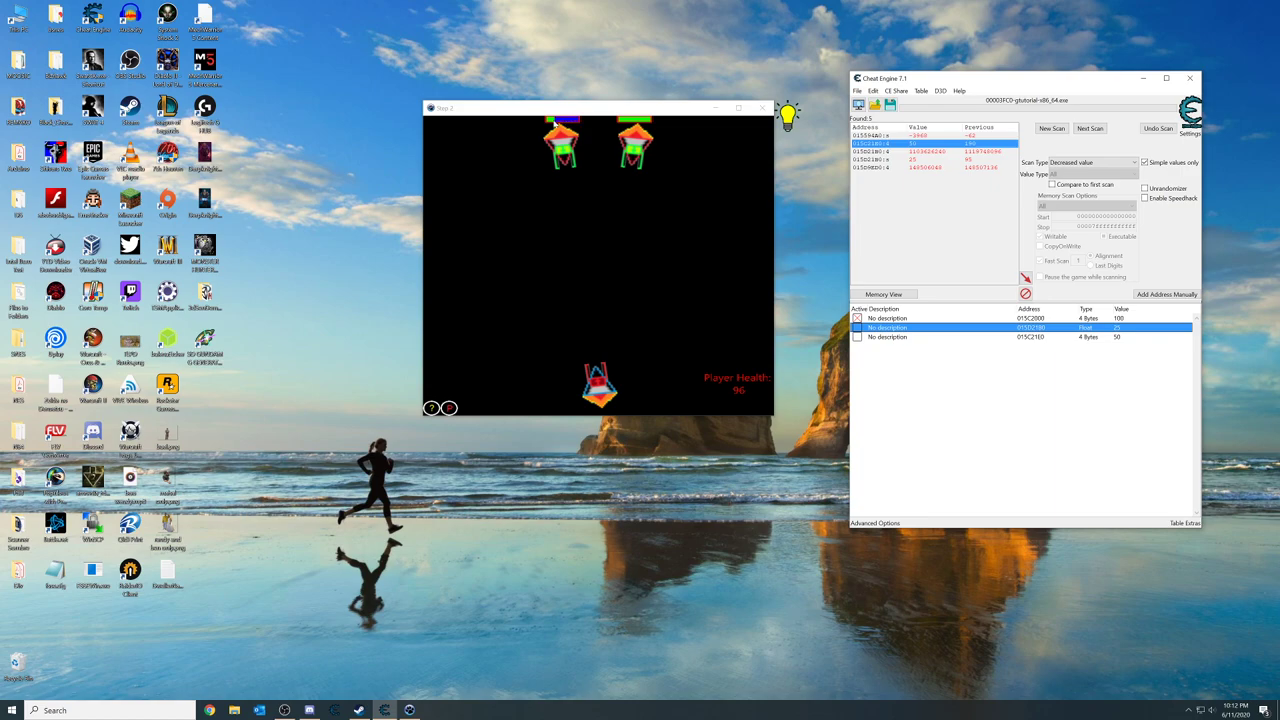
pyautogui.click(1120, 337)
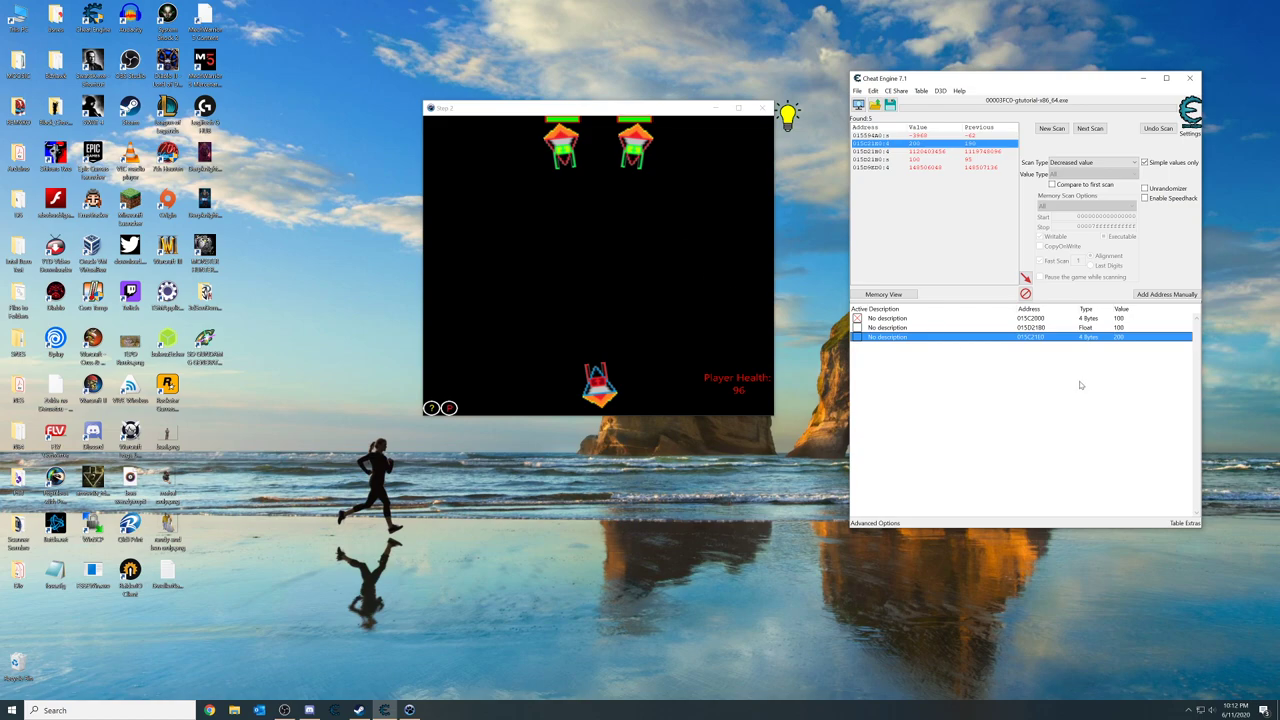
# Turn the player's ship in the game, then start a new scan with the Unknown initial value scan type.
pyautogui.click(646, 178)
pyautogui.press('Right')
pyautogui.press('Left')
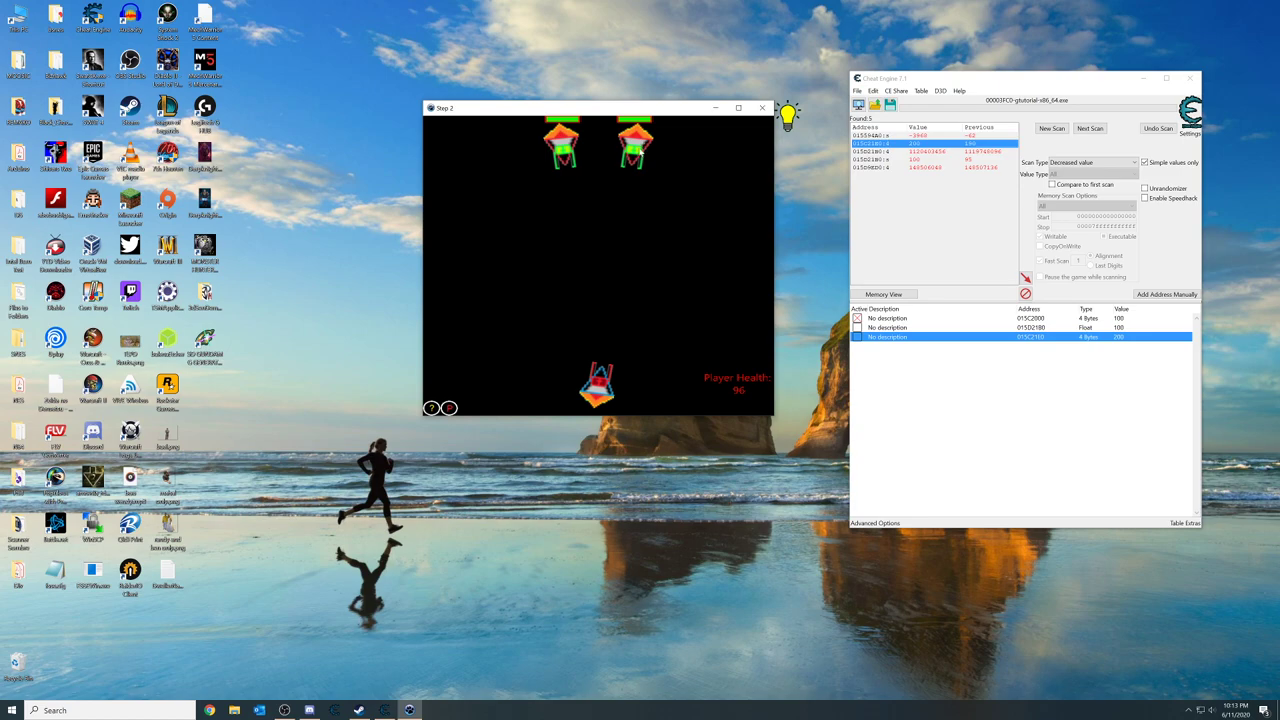
pyautogui.click(1051, 129)
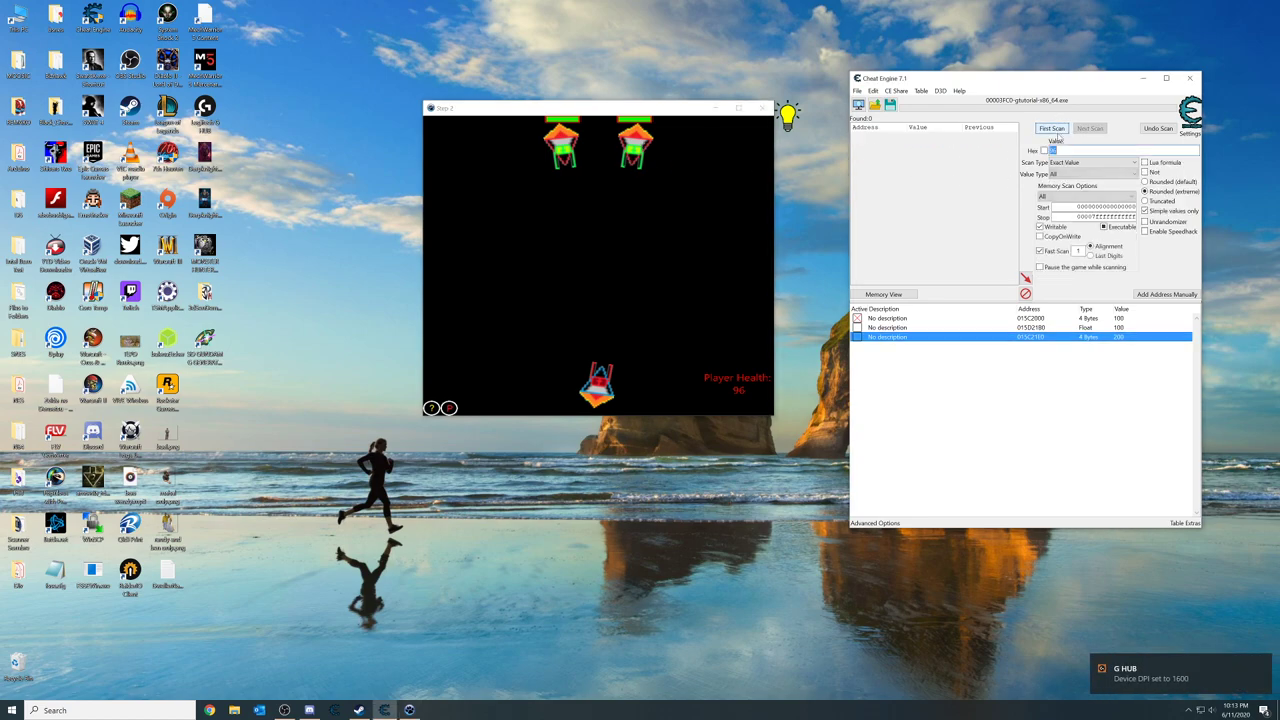
pyautogui.click(1090, 162)
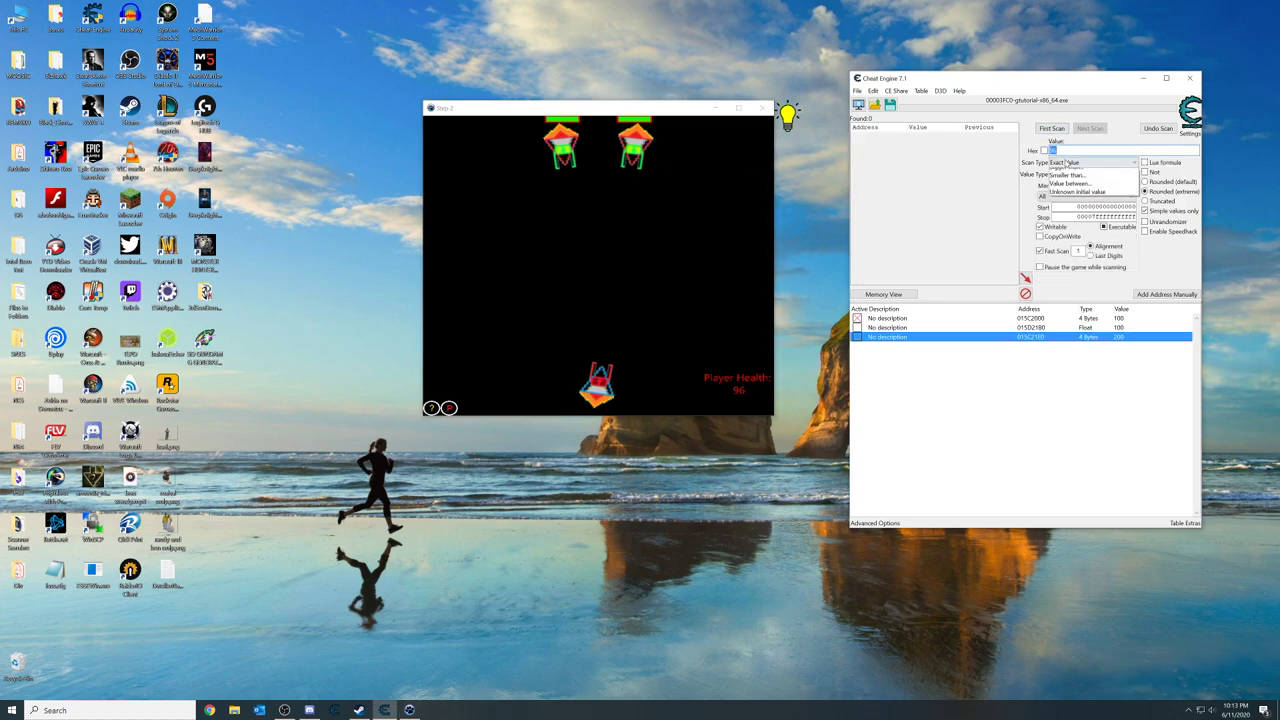
pyautogui.click(1072, 207)
# Fire a shot in the game and run the first Unknown initial value scan with All as the value type.
pyautogui.click(703, 214)
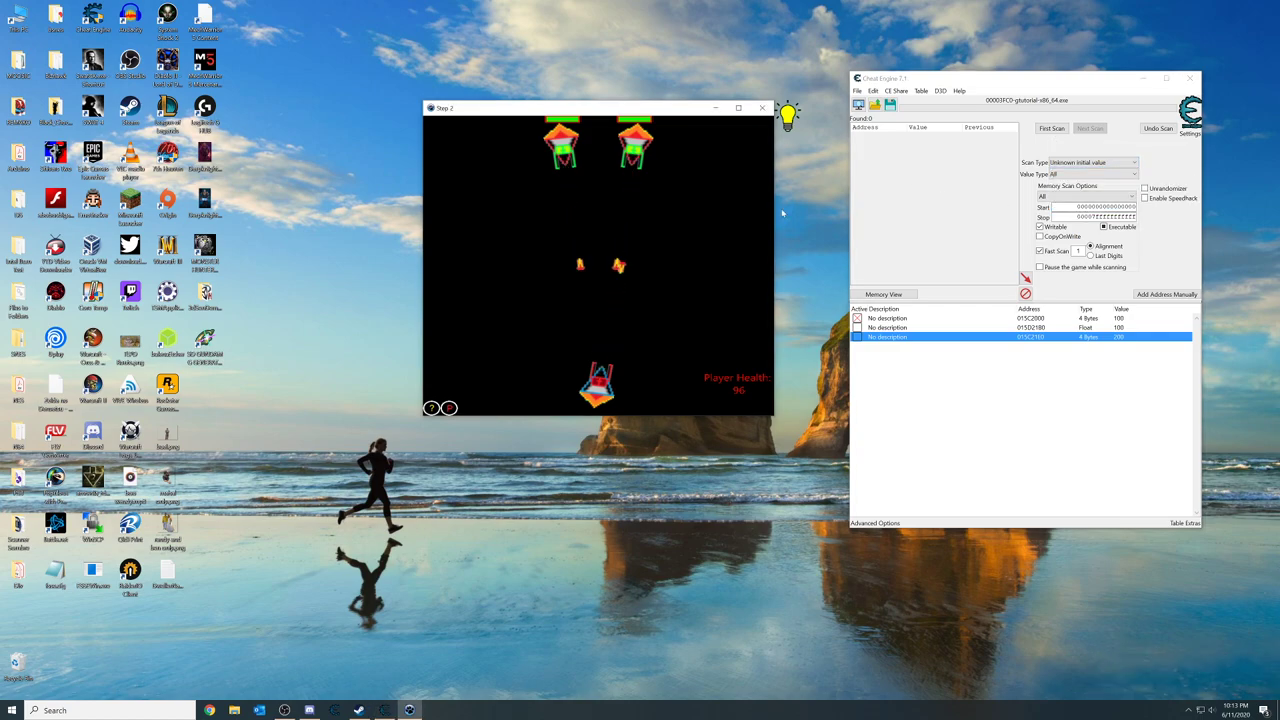
pyautogui.click(1090, 178)
pyautogui.click(1060, 254)
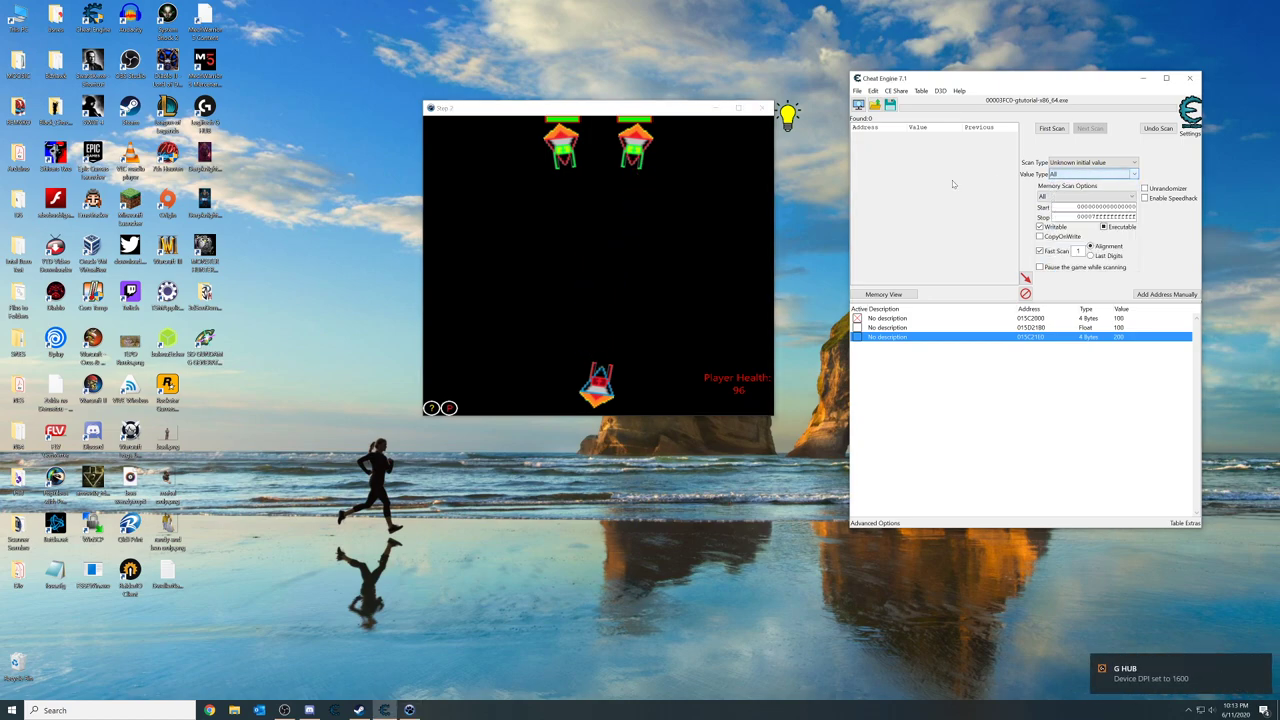
pyautogui.click(1090, 162)
pyautogui.click(1087, 167)
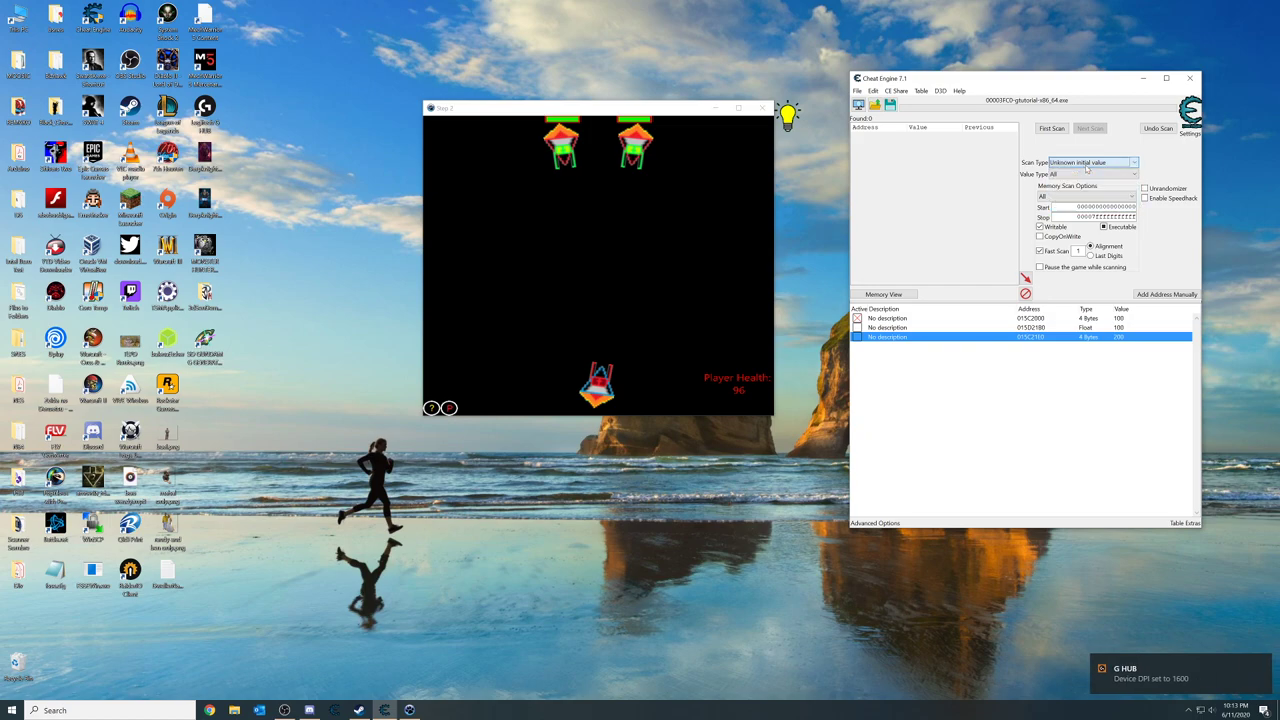
pyautogui.click(1055, 130)
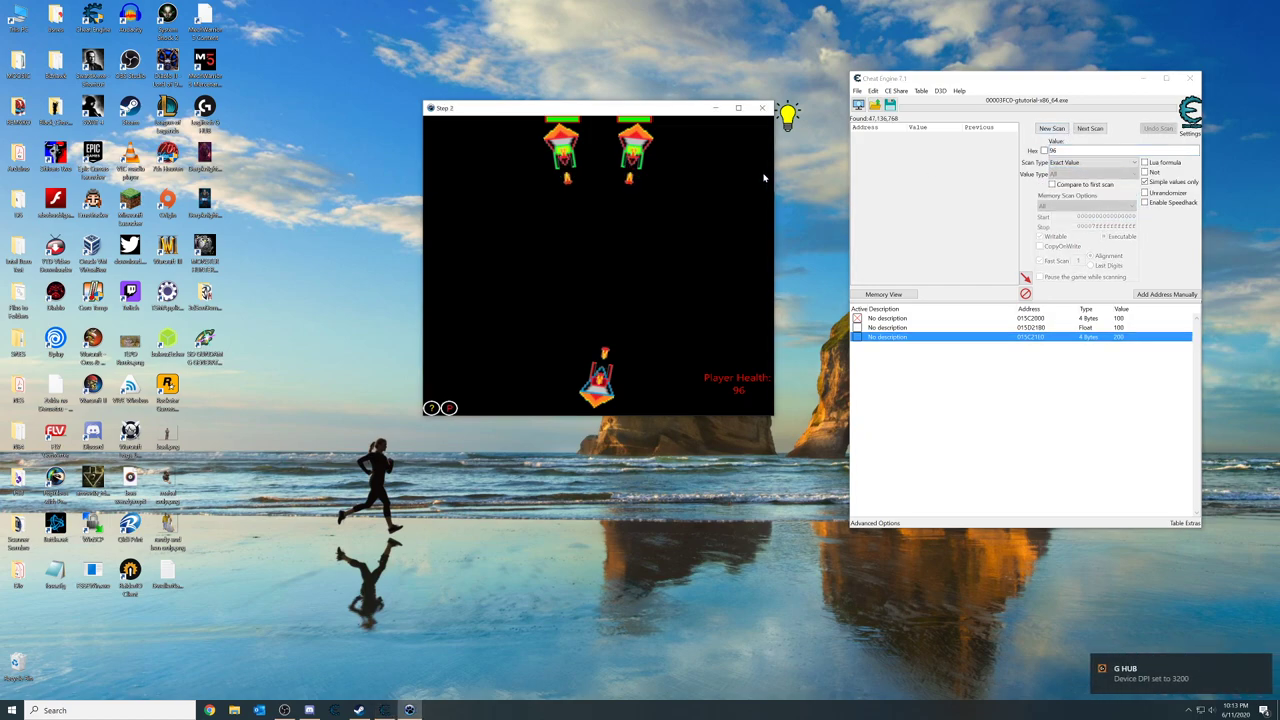
# Switch the scan type to Decreased value and rescan after each hit on the right enemy.
pyautogui.click(1073, 162)
pyautogui.click(1090, 220)
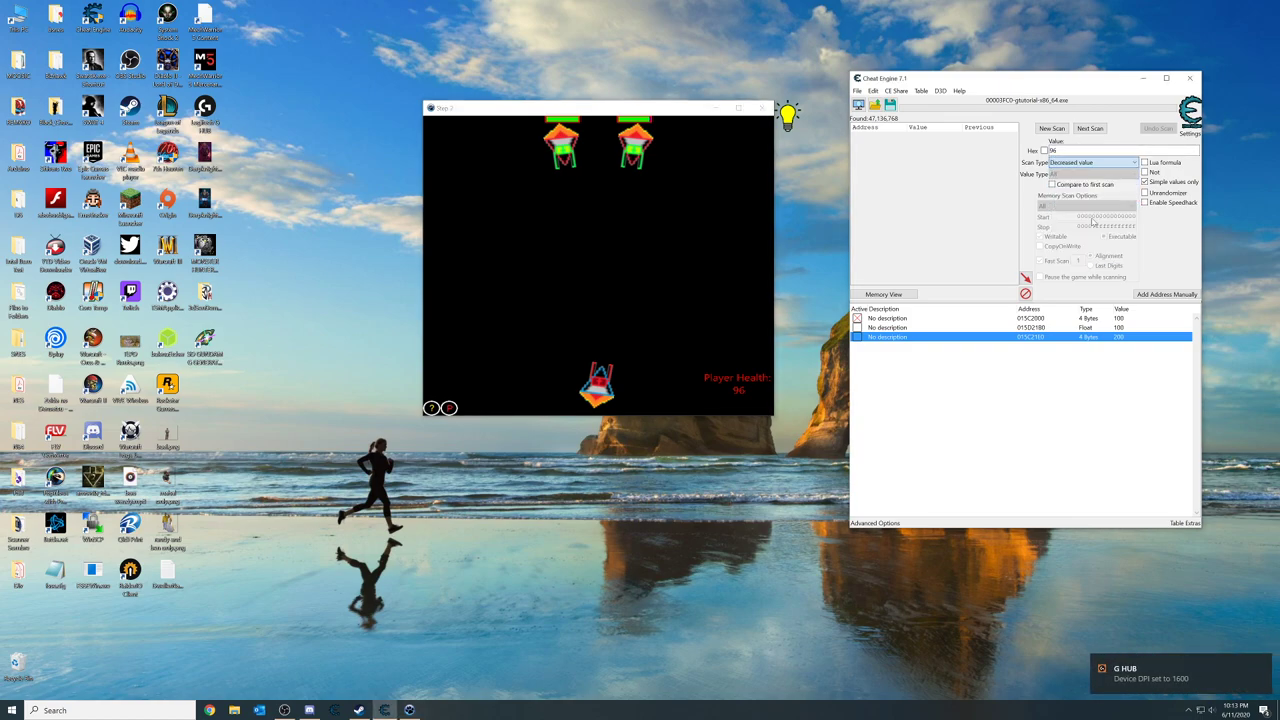
pyautogui.click(1090, 128)
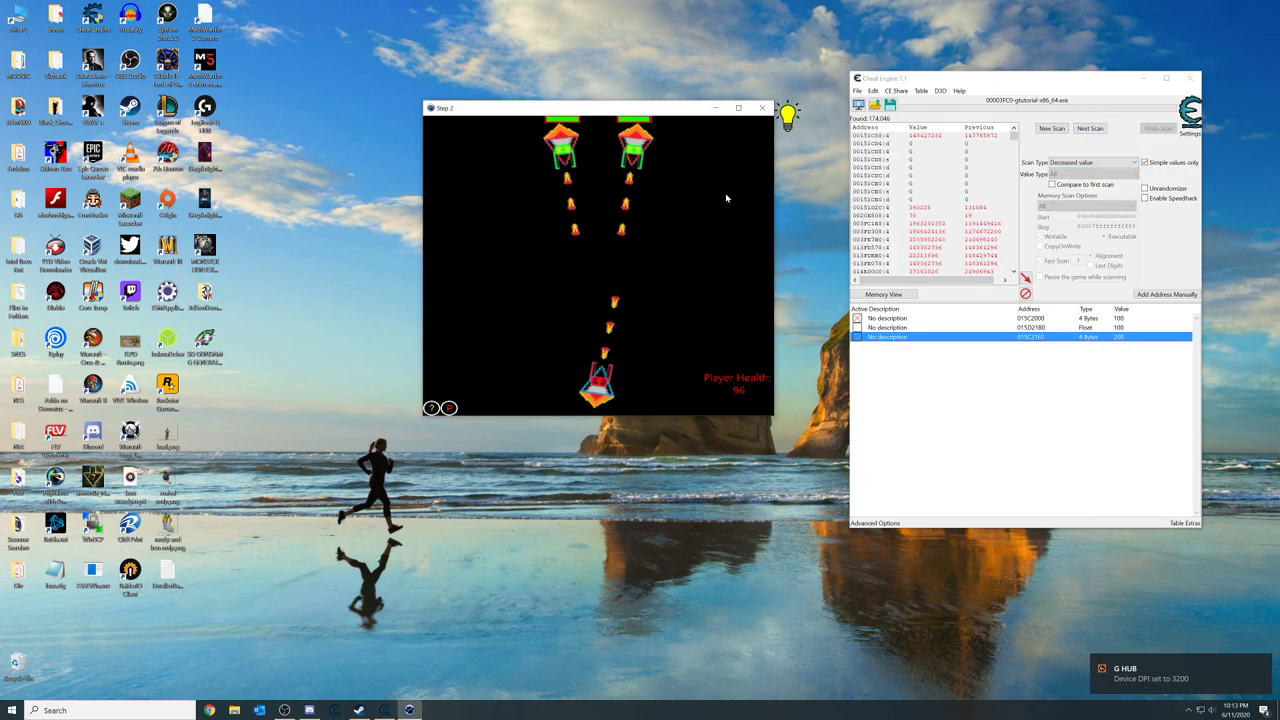
pyautogui.click(1090, 128)
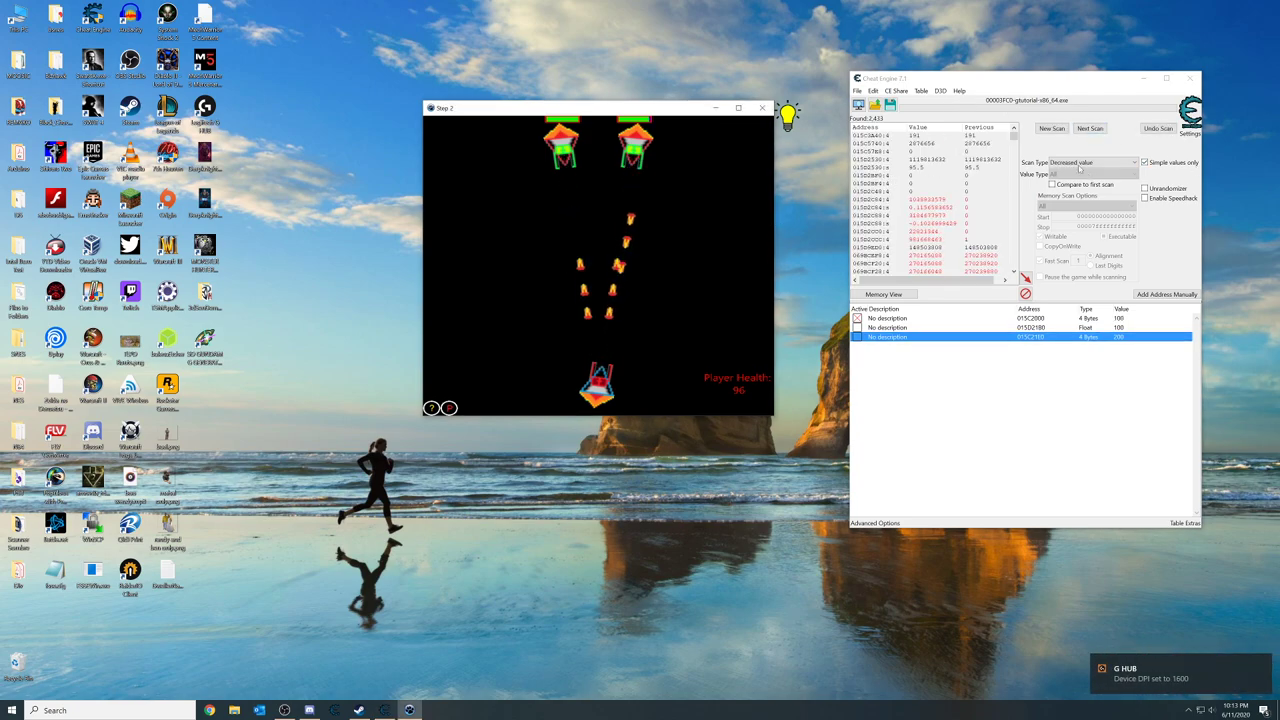
pyautogui.click(1090, 128)
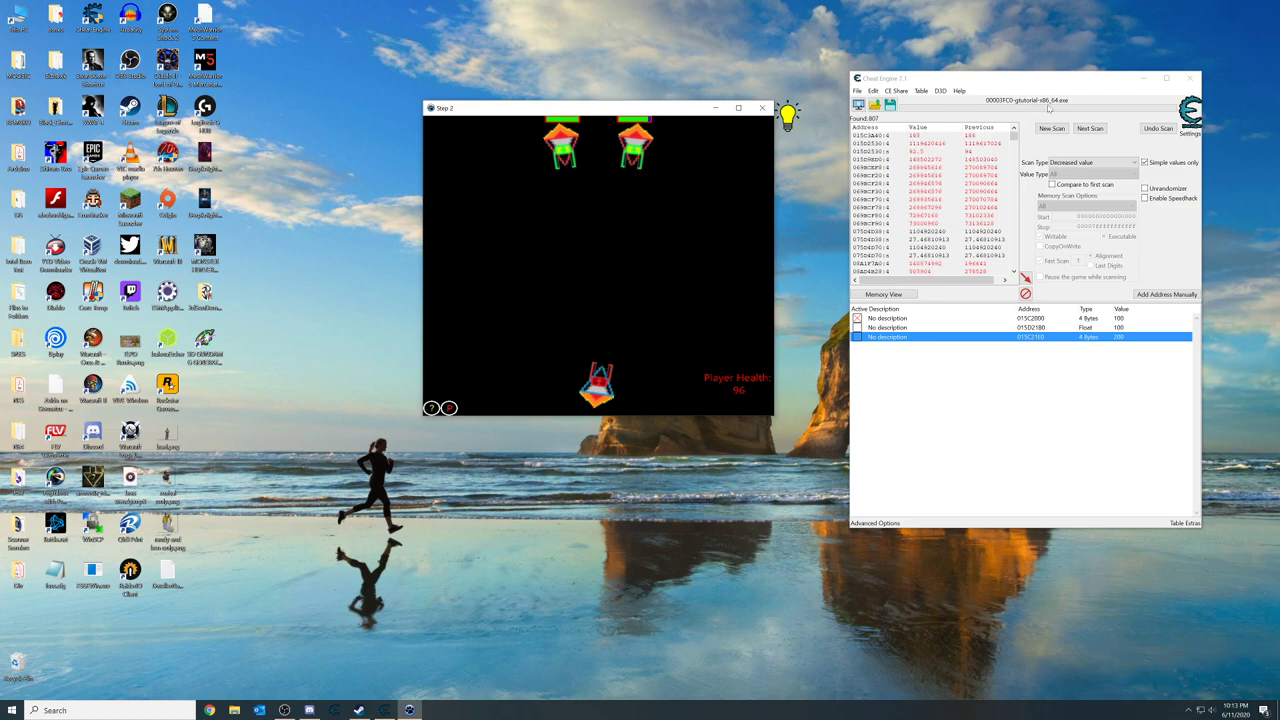
pyautogui.click(1100, 129)
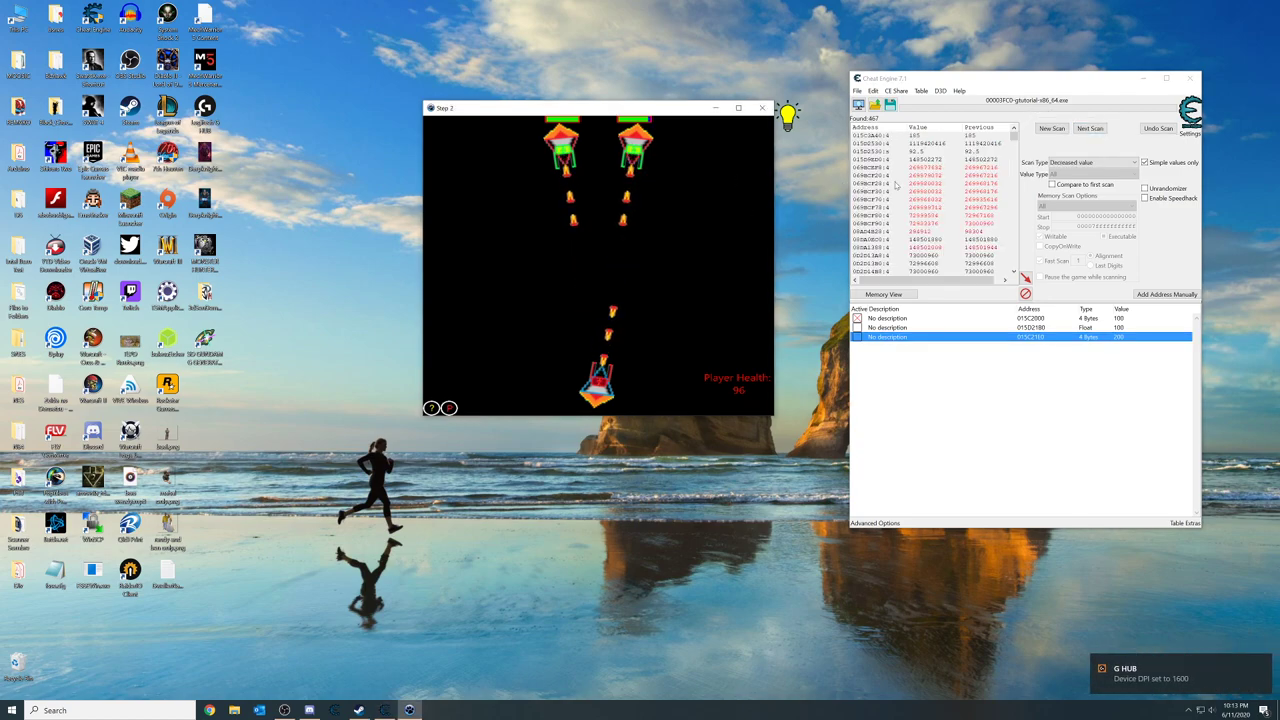
pyautogui.click(1090, 128)
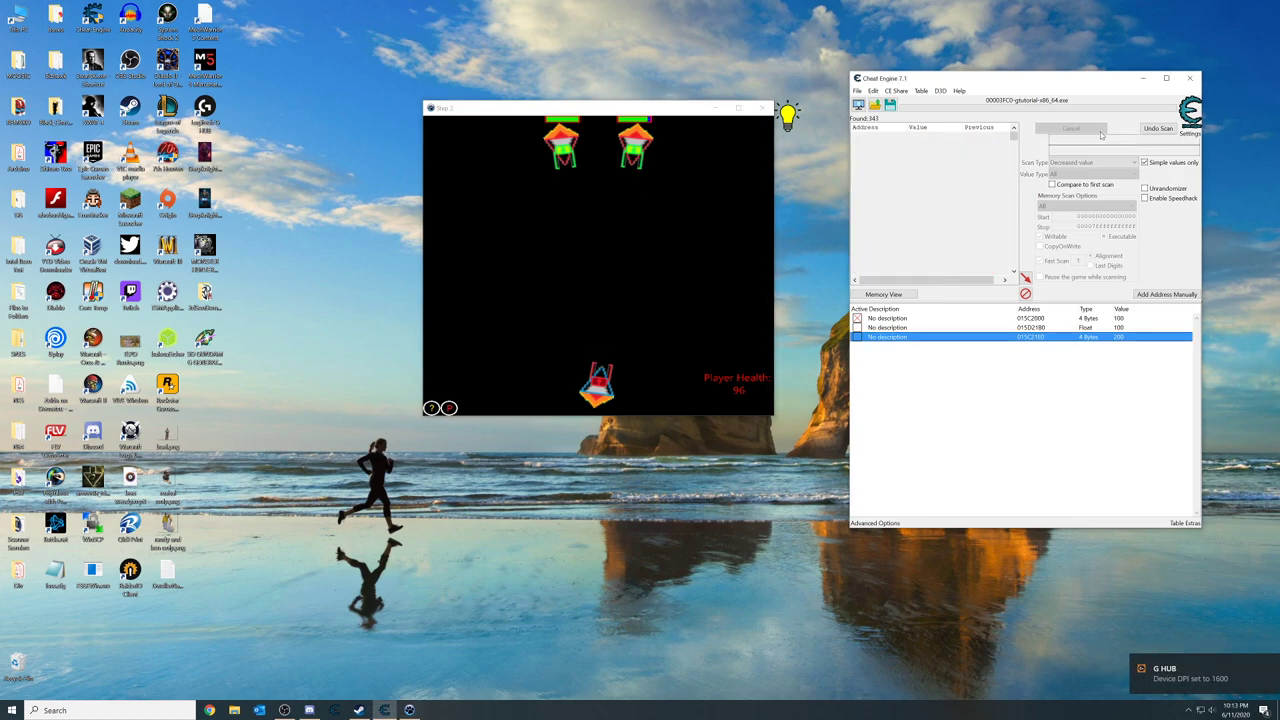
# Keep shooting the right enemy and repeat the Decreased value scan until only a few results are left.
pyautogui.click(731, 189)
pyautogui.press('space')
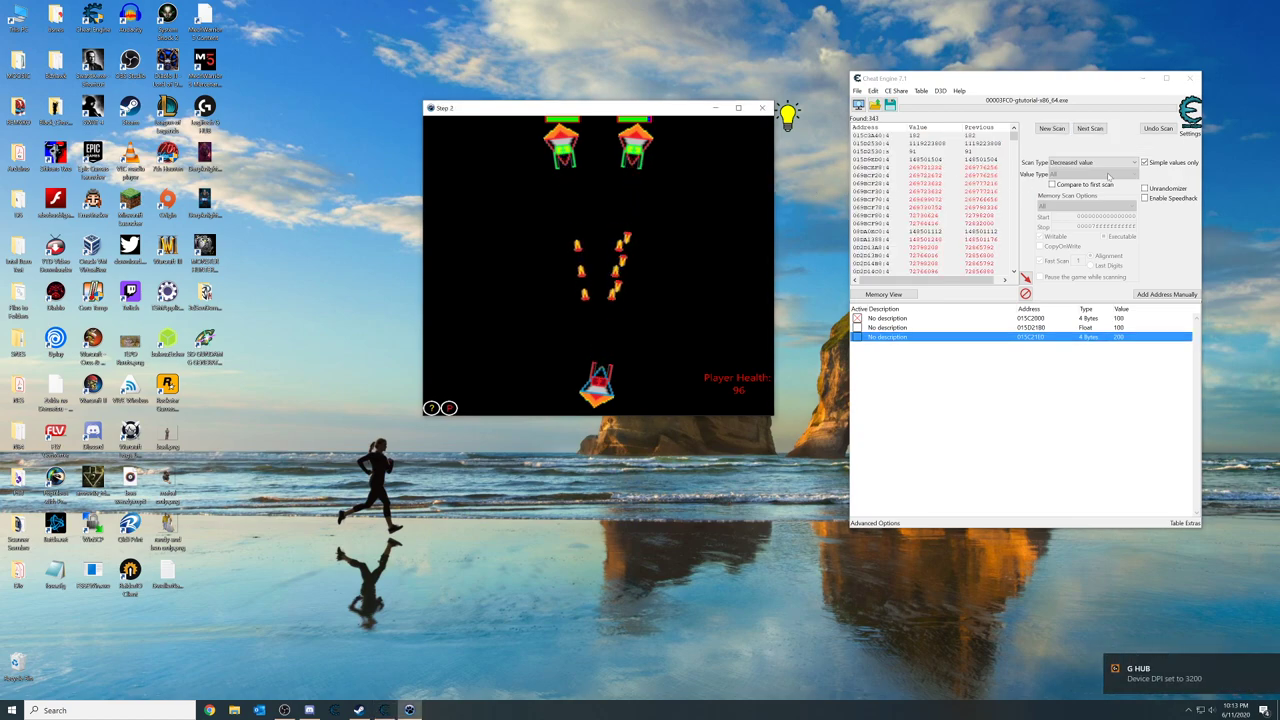
pyautogui.click(1100, 130)
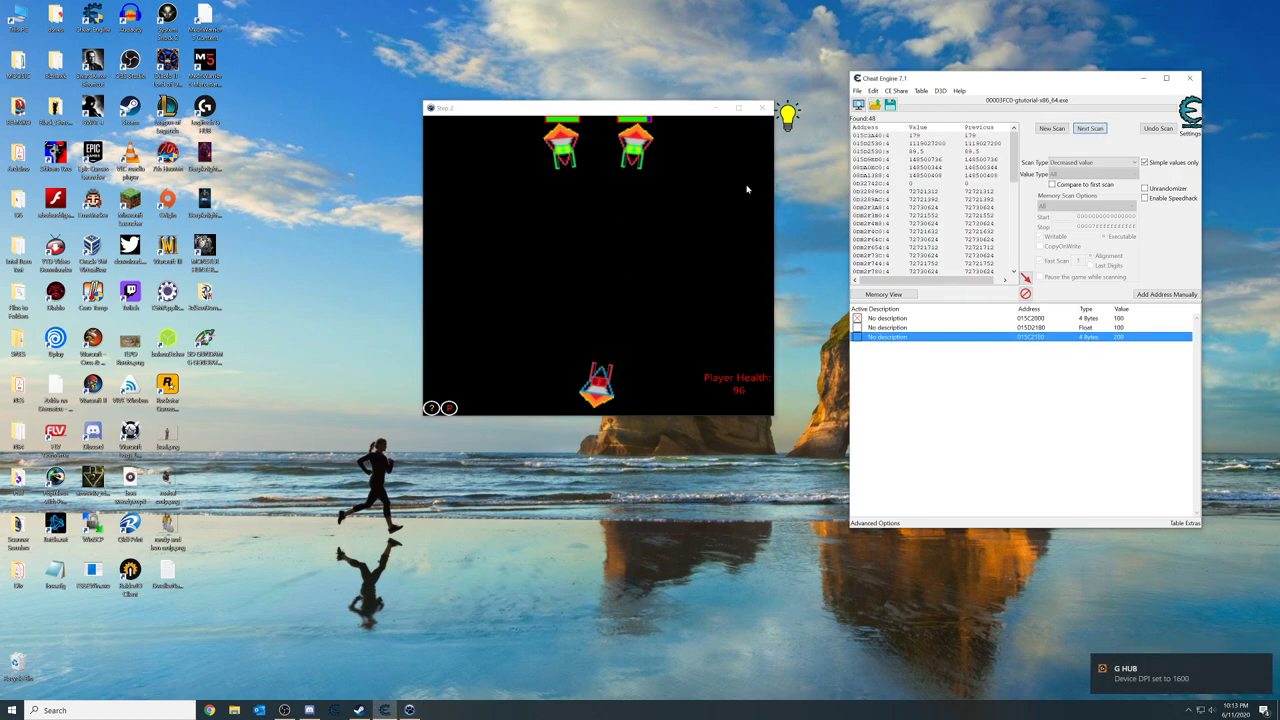
pyautogui.click(704, 184)
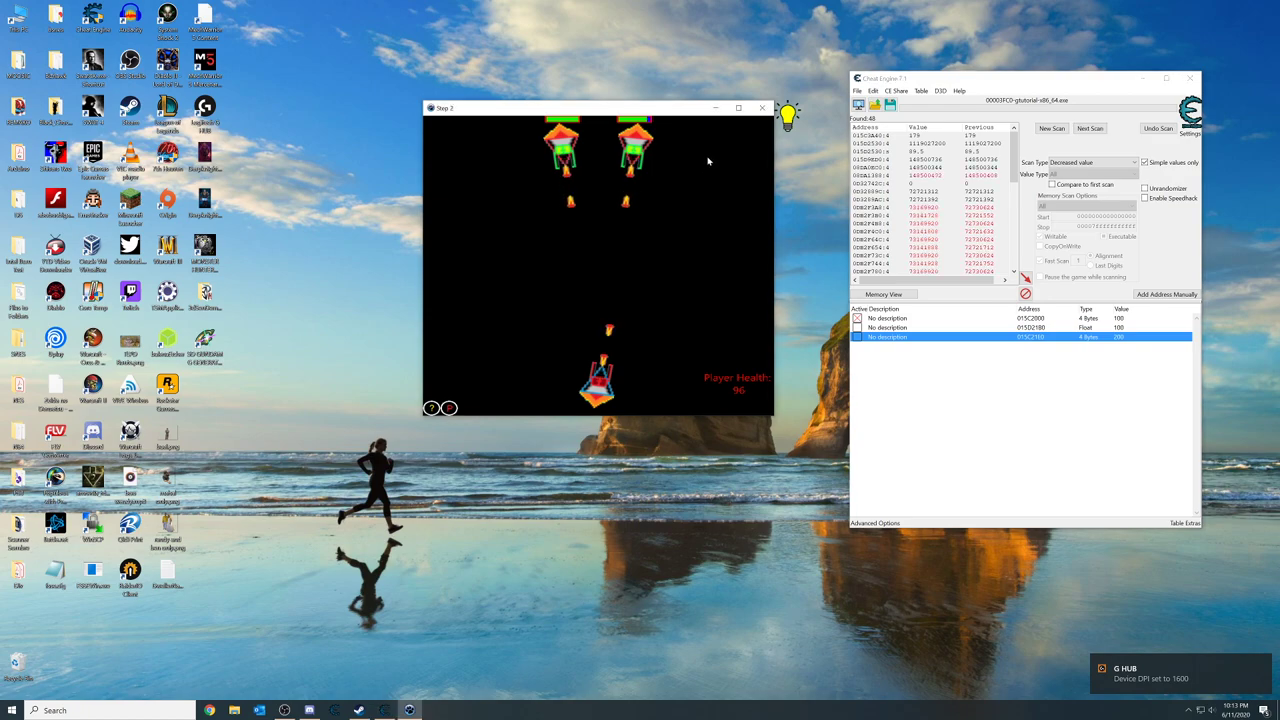
pyautogui.click(1100, 130)
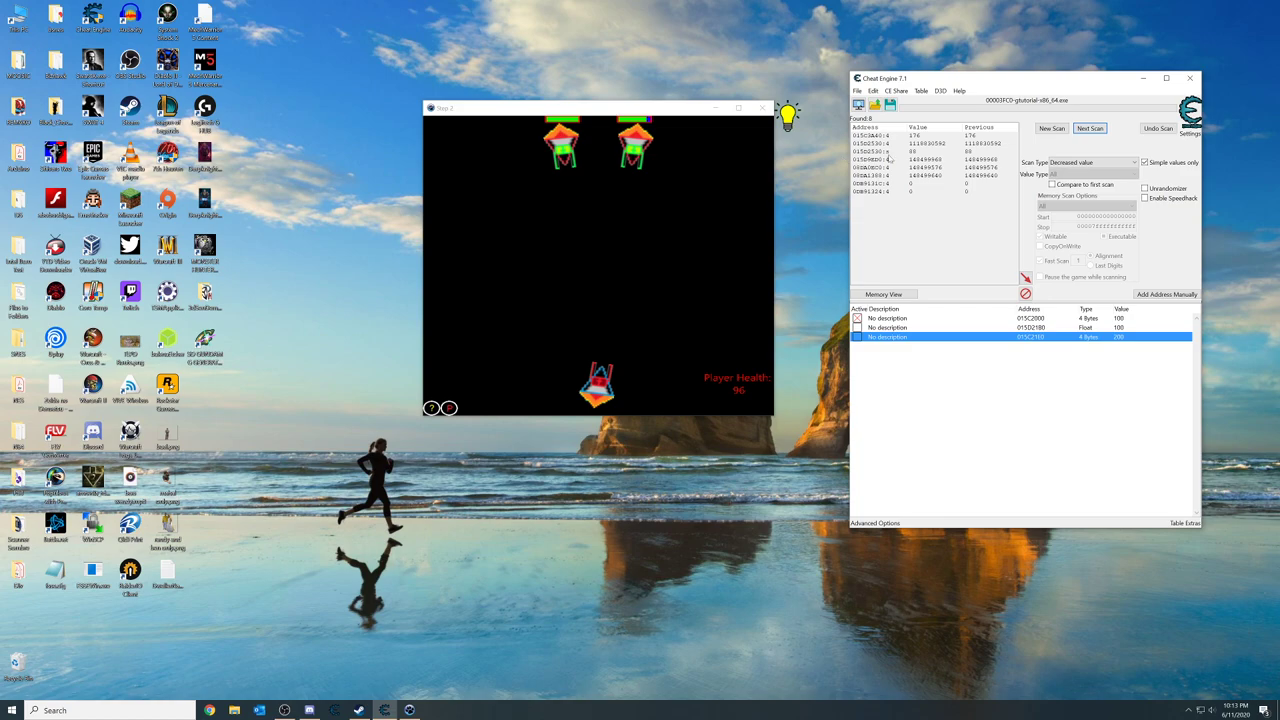
# Add the 4 Bytes result valued 176 and the Float result valued 88 to the address list.
pyautogui.doubleClick(925, 138)
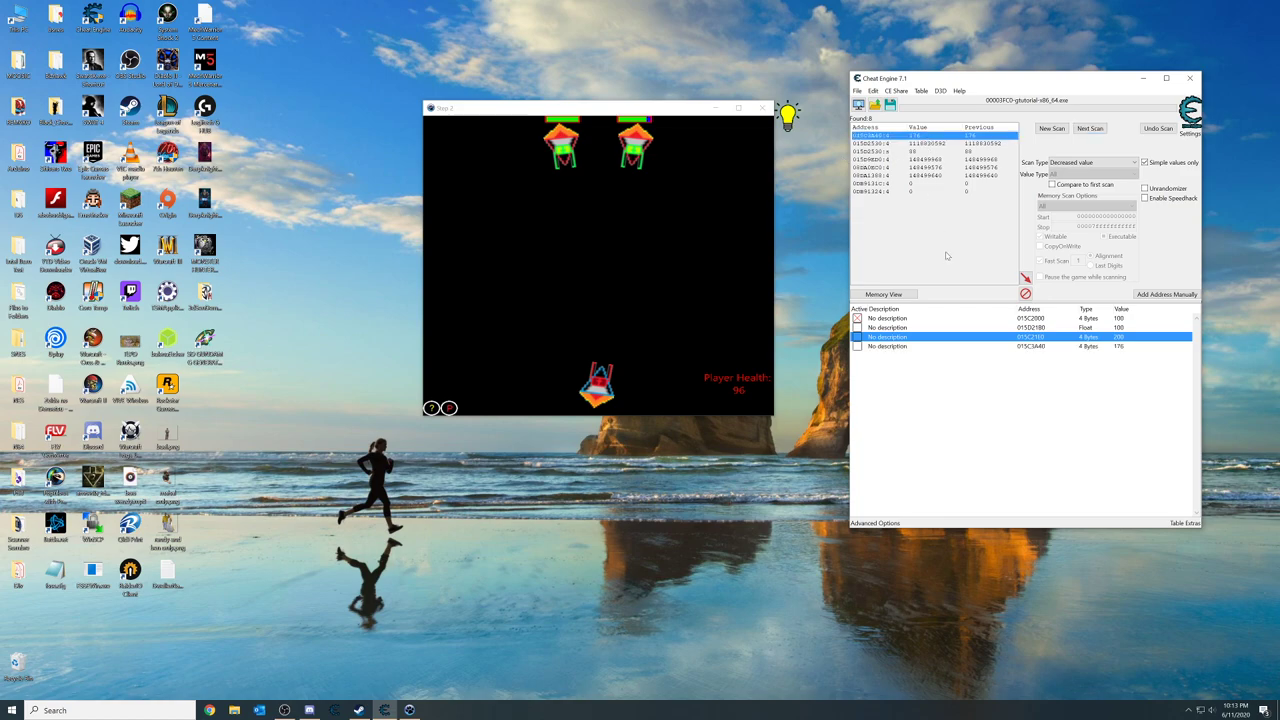
pyautogui.click(933, 152)
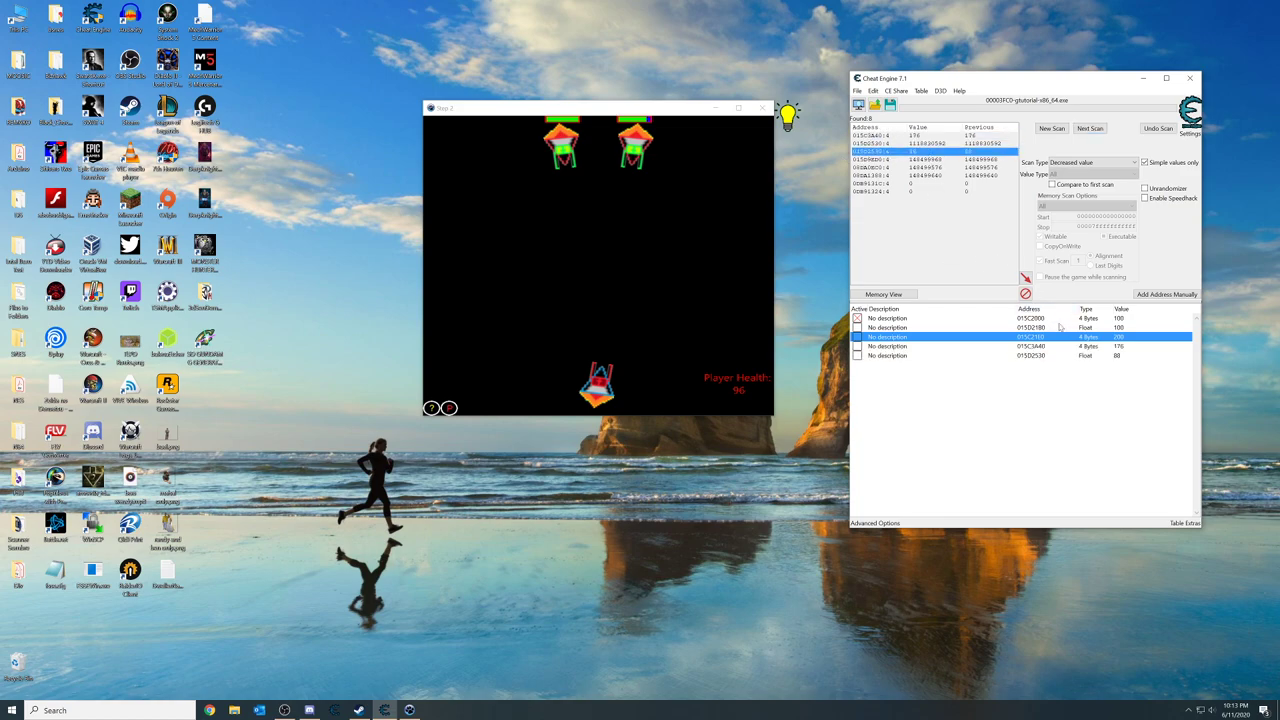
# Set the right enemy's 4 Bytes health entry to 100 and then 1, and the left enemy's 4 Bytes entry to 1.
pyautogui.click(1130, 350)
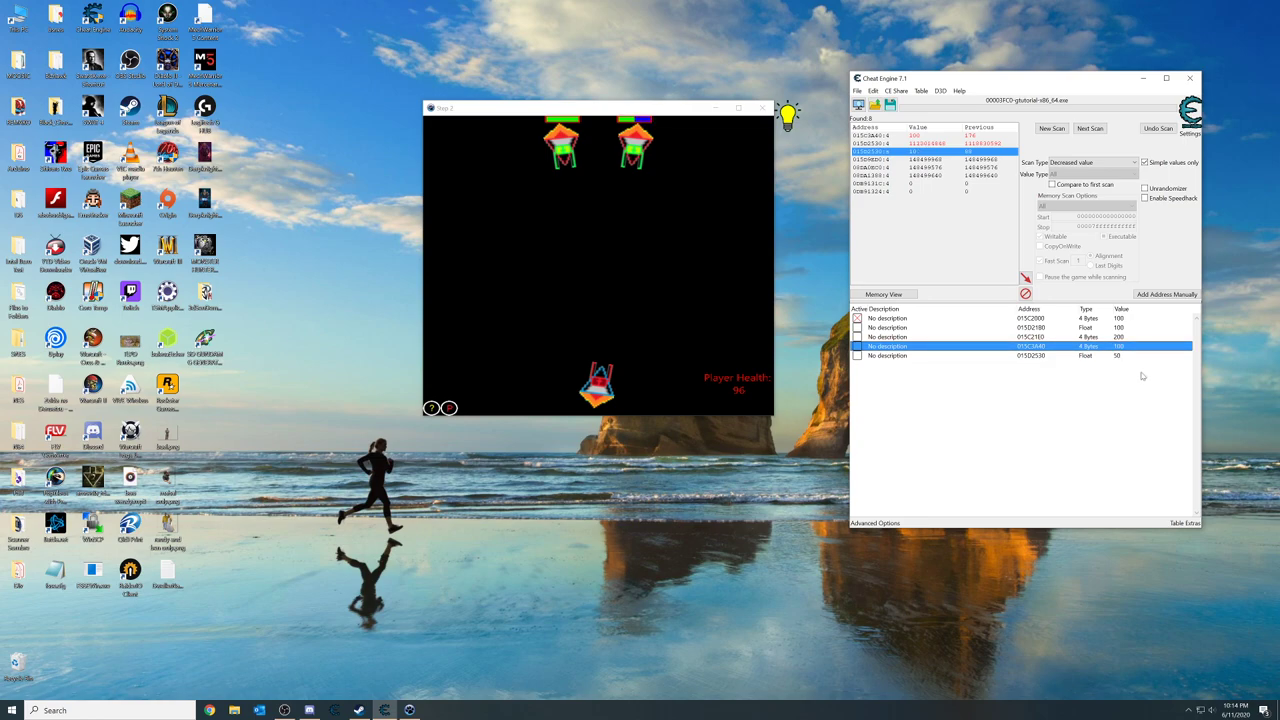
pyautogui.press('Up')
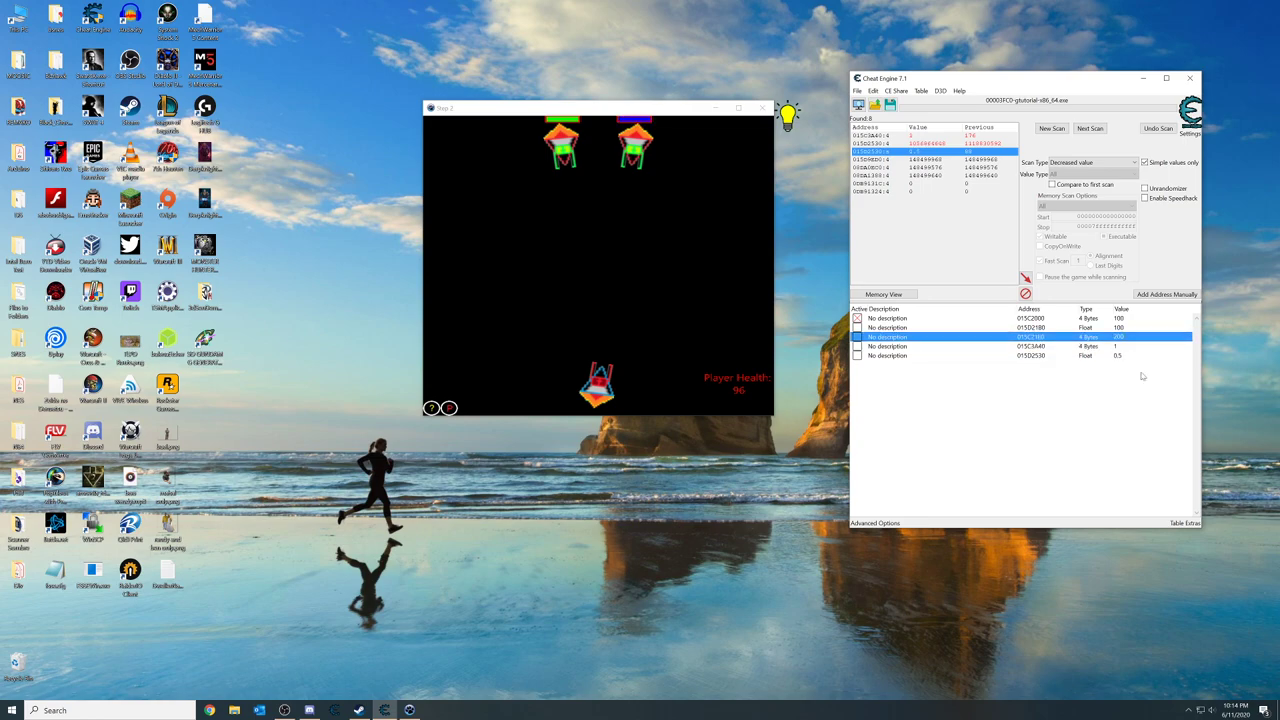
pyautogui.click(717, 293)
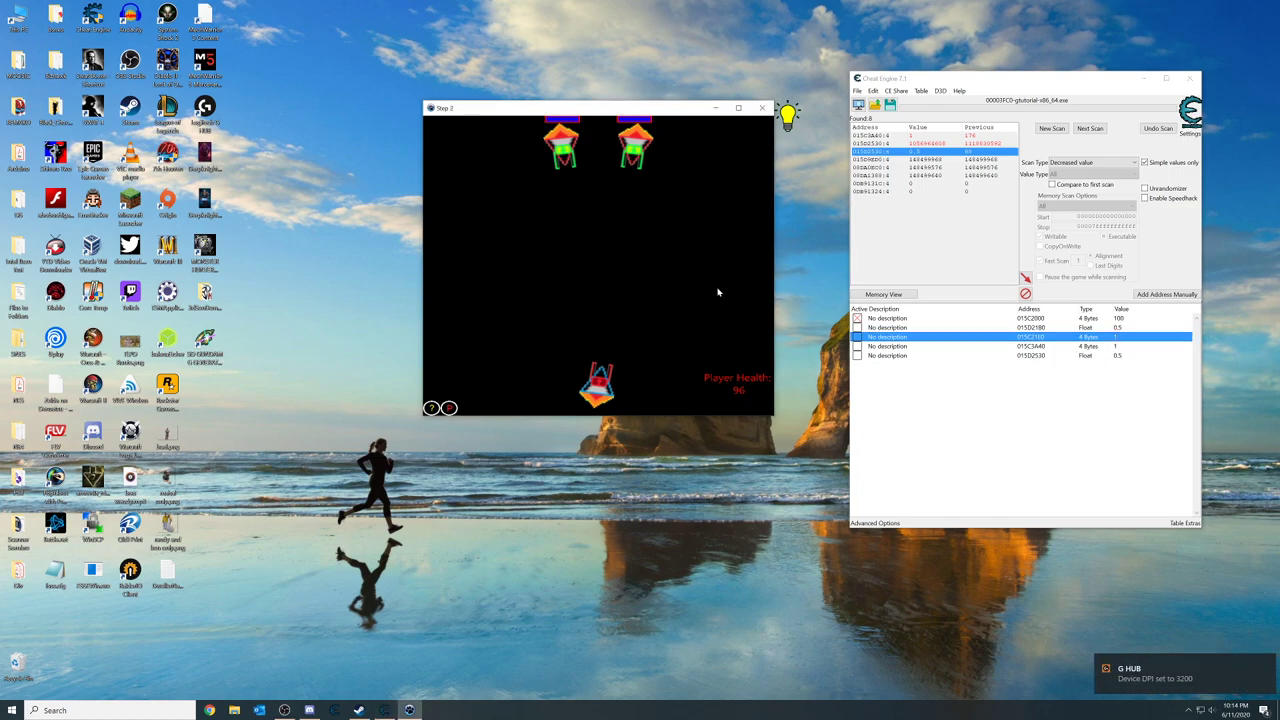
# Shoot down both weakened enemies and acknowledge the completion message to advance to Step 3.
pyautogui.press('space')
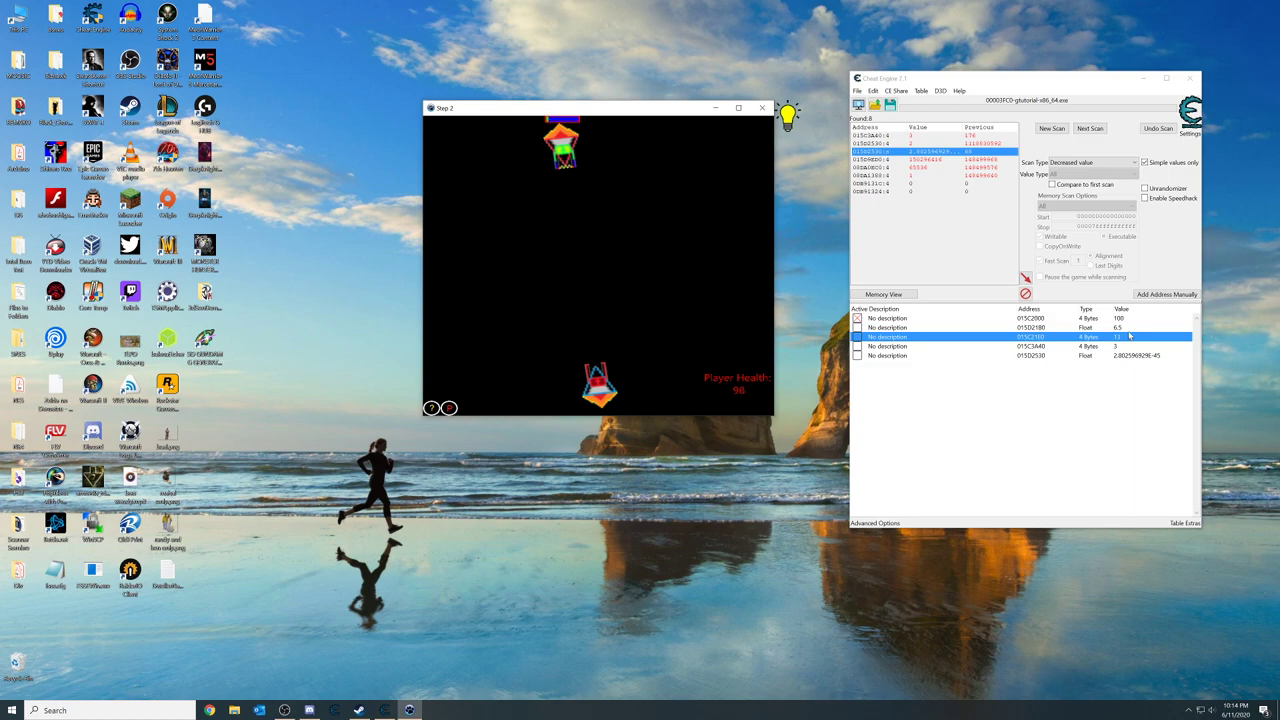
pyautogui.click(1129, 327)
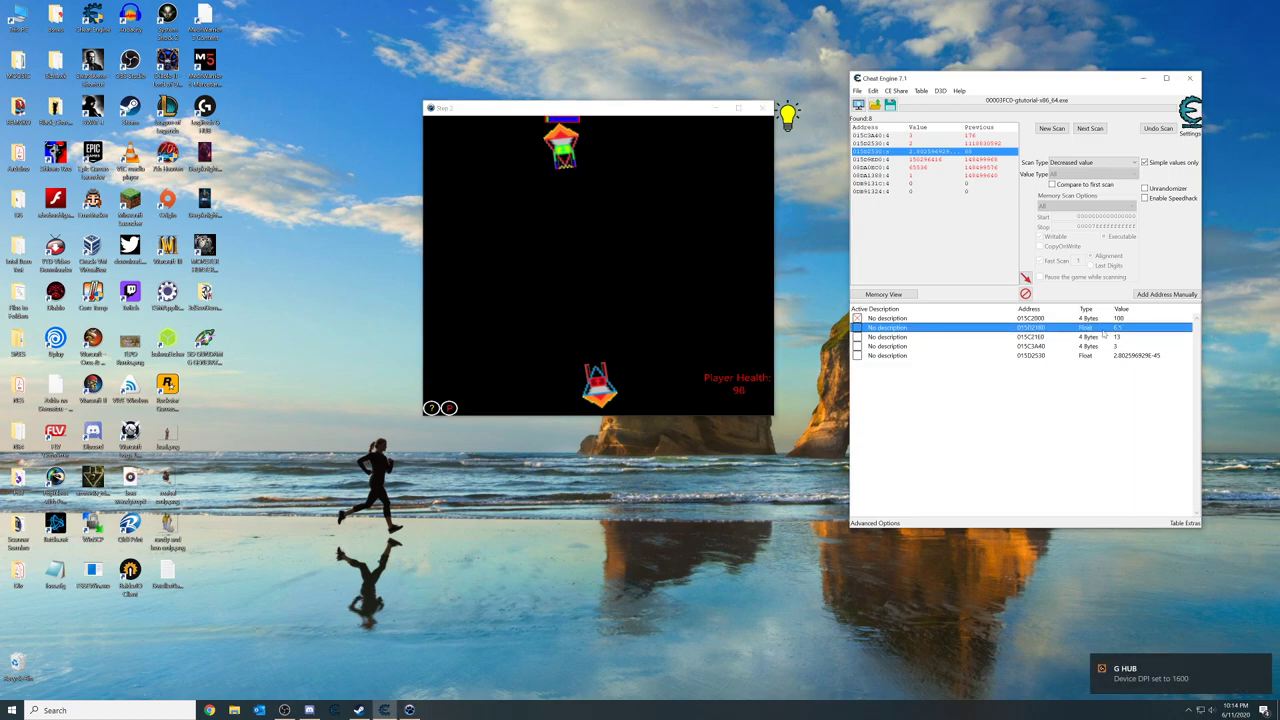
pyautogui.click(666, 279)
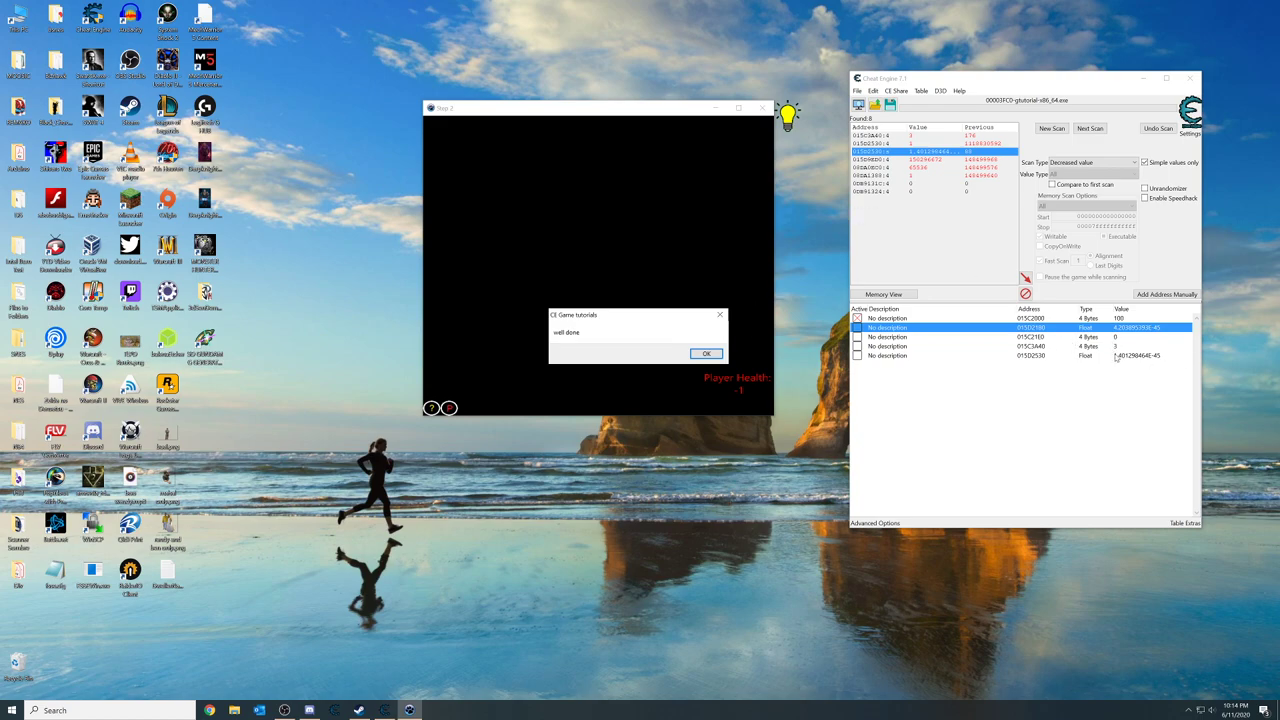
pyautogui.click(706, 354)
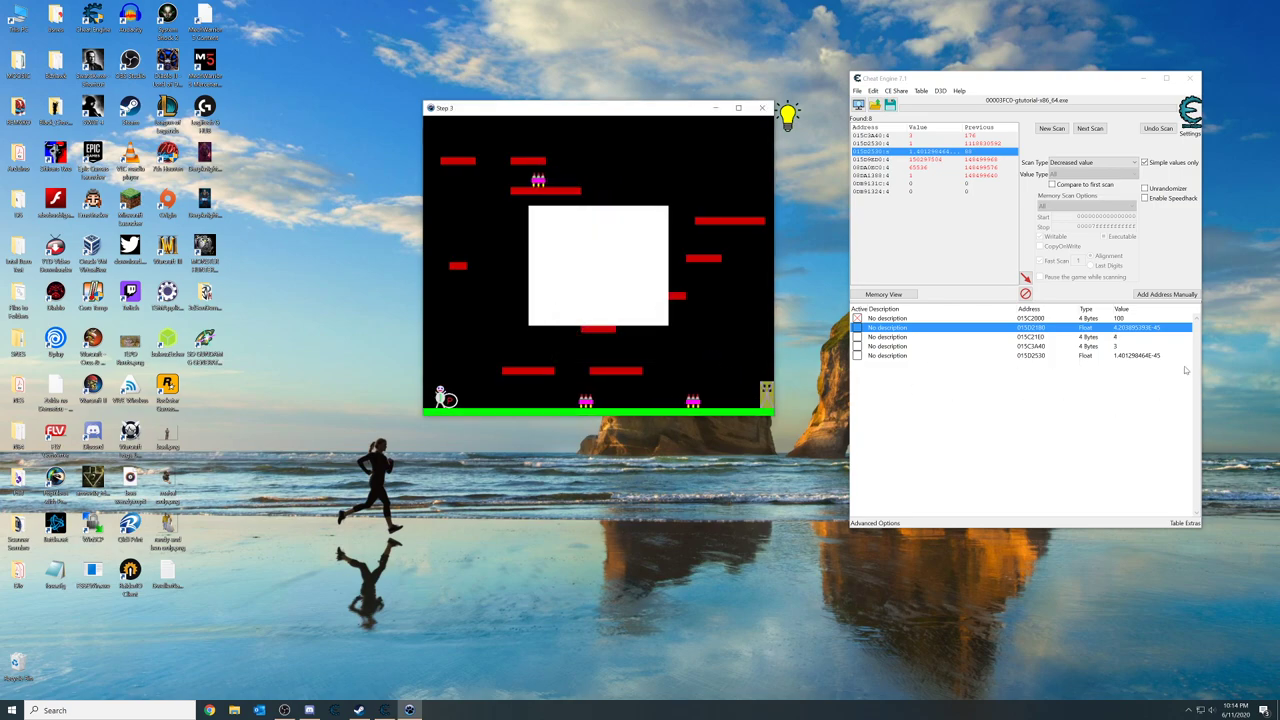
# Delete all the old entries from the address list and clear the previous scan.
pyautogui.keyDown('shift'); pyautogui.click(1113, 356); pyautogui.keyUp('shift')
pyautogui.press('Delete')
pyautogui.press('Return')
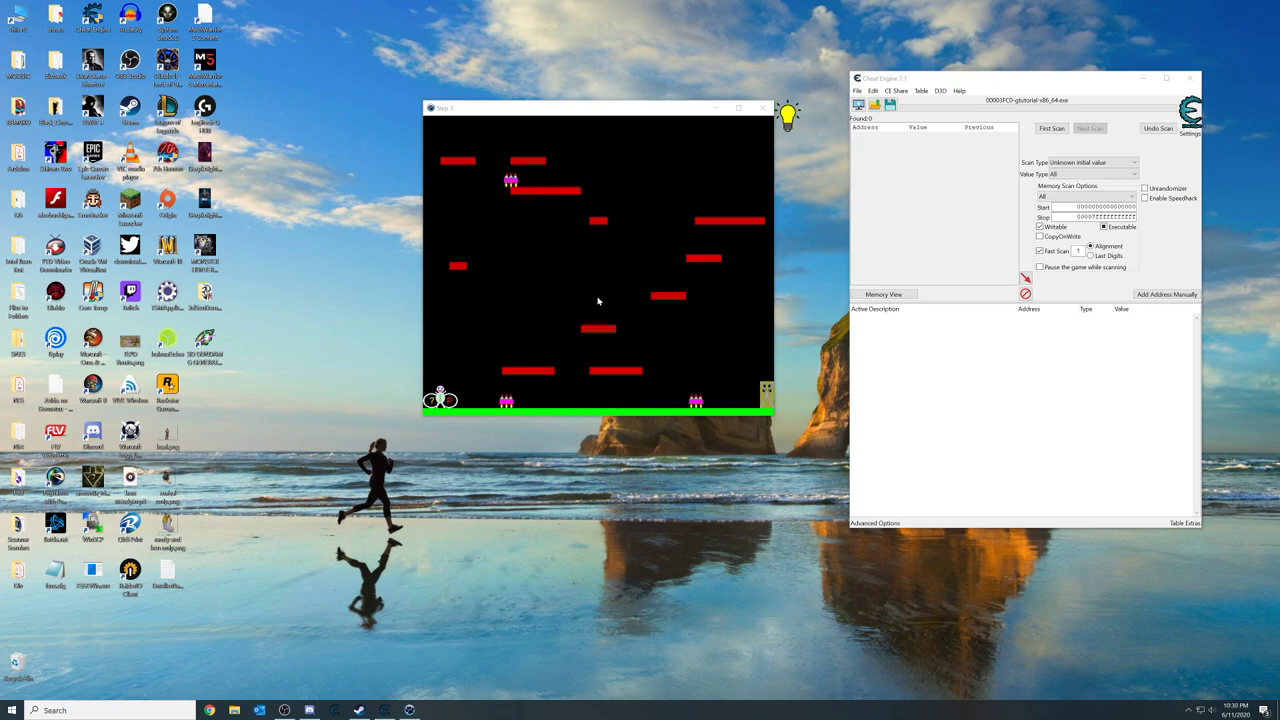
# Try out the Step 3 platformer by jumping onto the lower right platform and the small one above it.
pyautogui.click(580, 300)
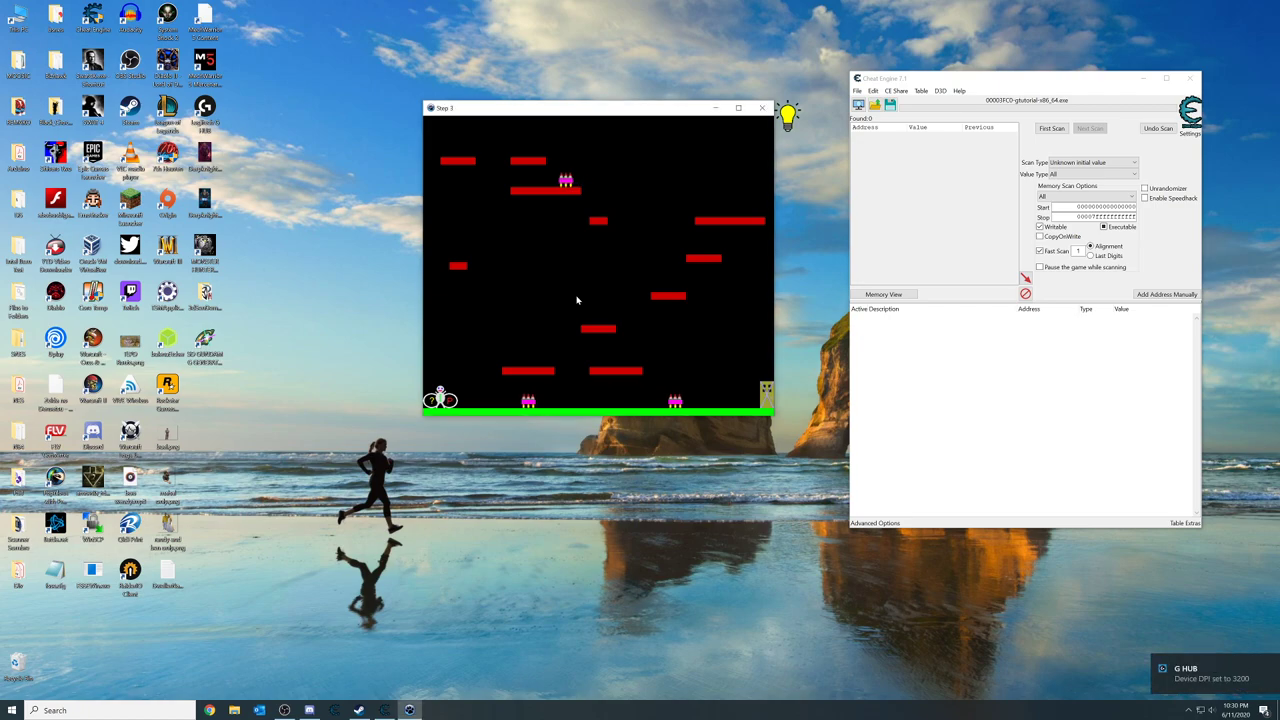
pyautogui.press('Right')
pyautogui.press('space')
pyautogui.press('Right')
pyautogui.press('space')
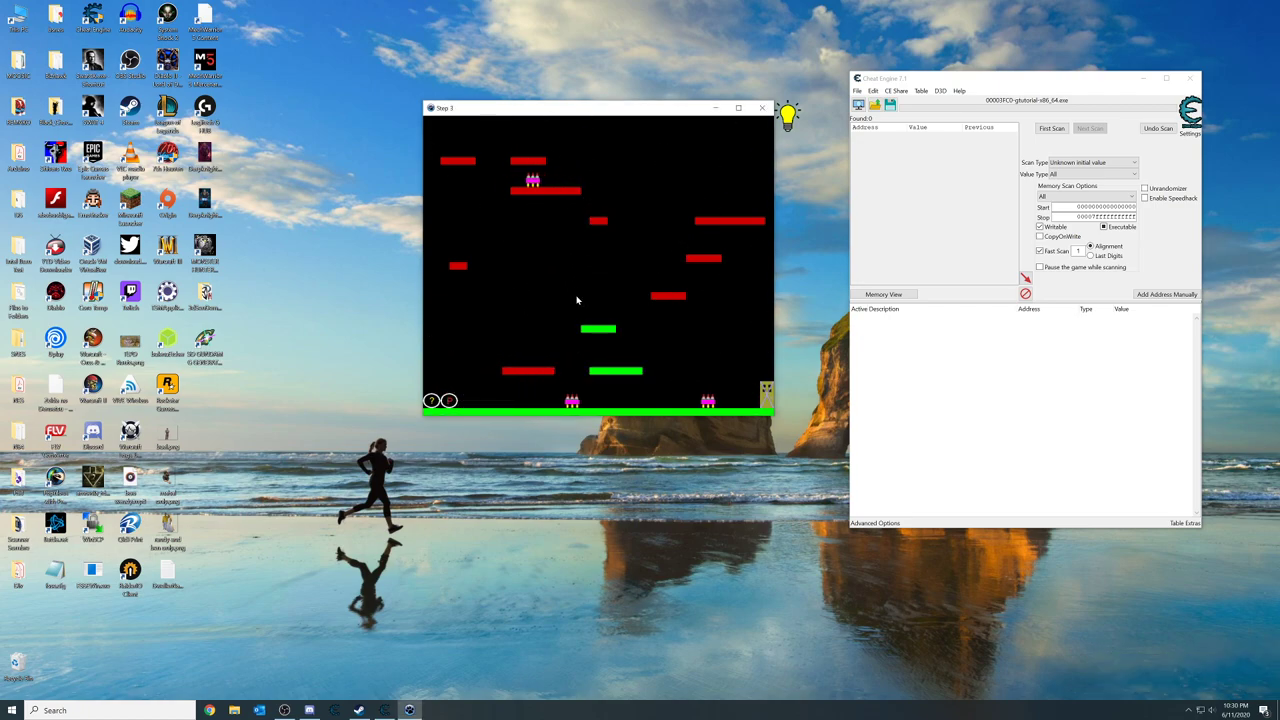
# Try to cross both lower platforms, climb onto the small middle one, and jump onward from there.
pyautogui.press('Right')
pyautogui.press('space')
pyautogui.press('Right')
pyautogui.press('space')
pyautogui.press('space')
pyautogui.press('Left')
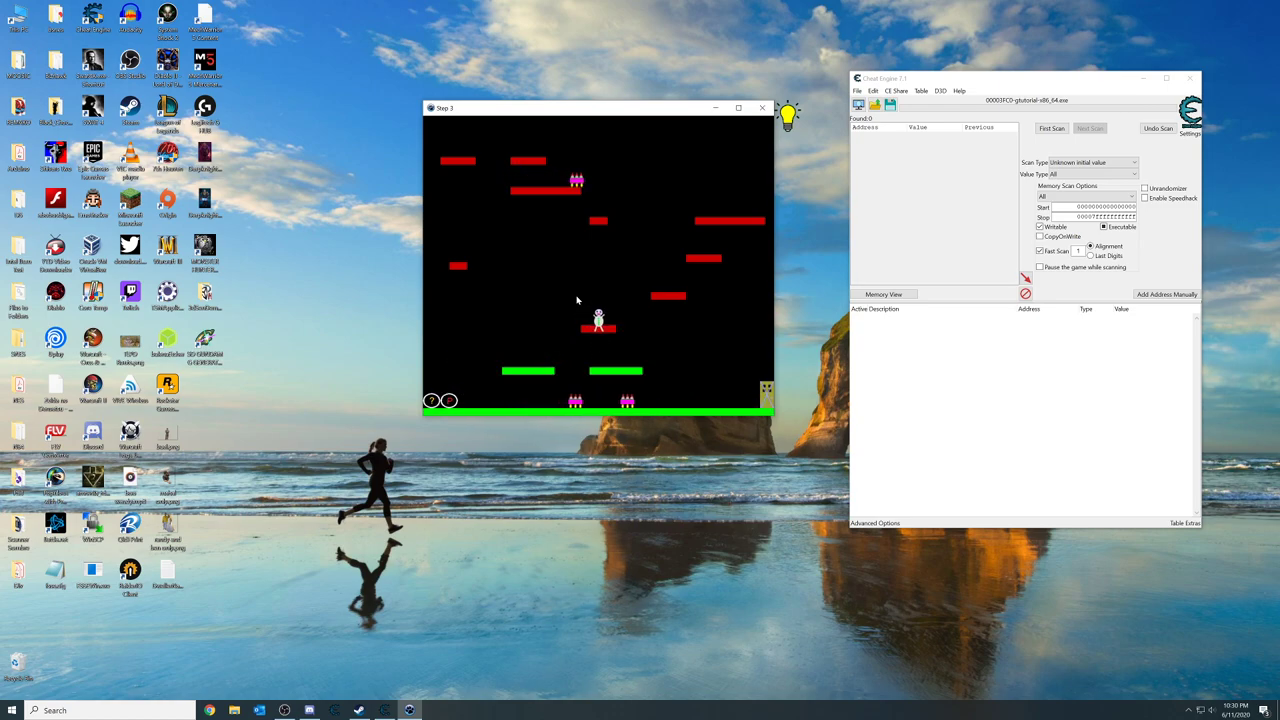
pyautogui.press('Right')
pyautogui.press('space')
pyautogui.press('Right')
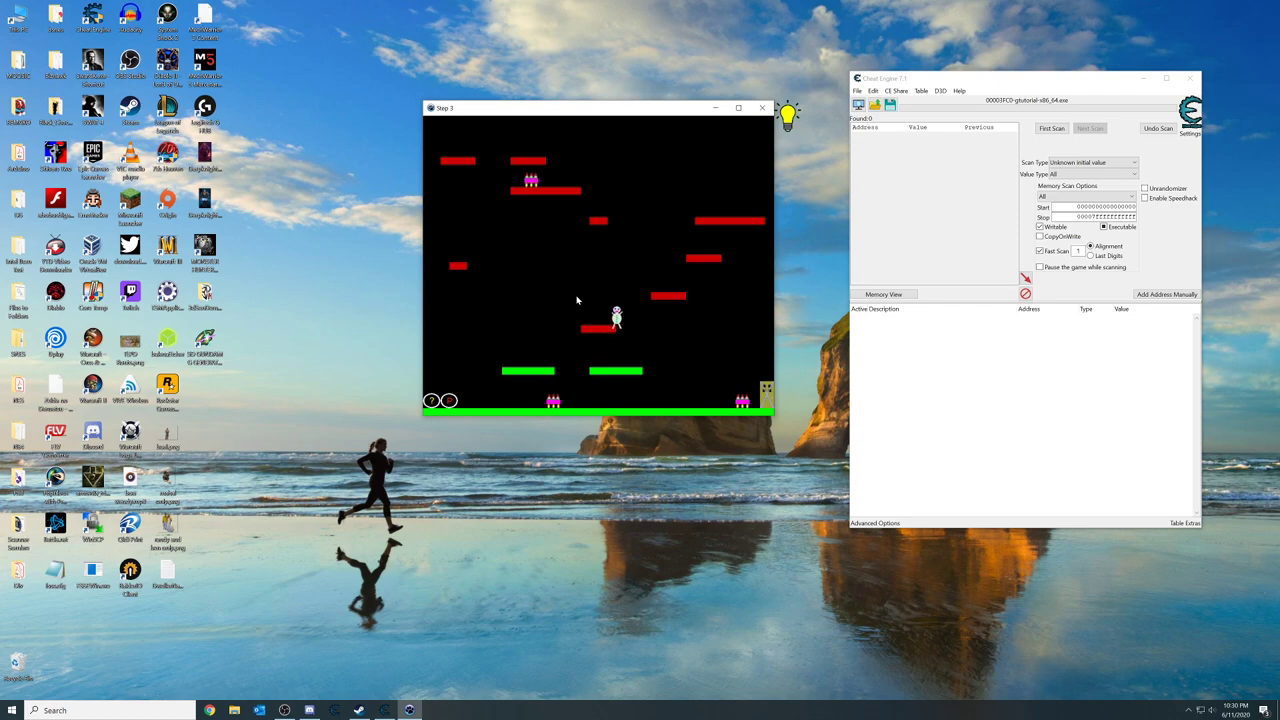
pyautogui.press('Left')
pyautogui.press('space')
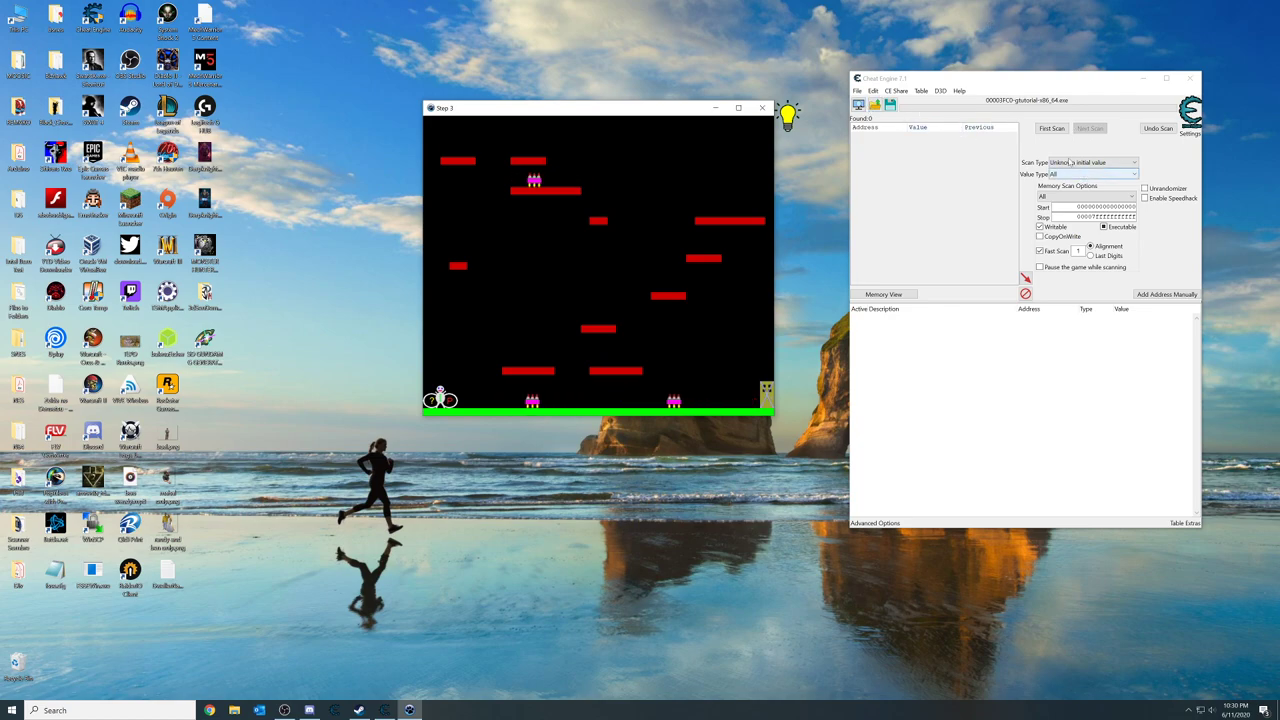
# Run a first scan for an unknown initial value and keep Exact Value as the follow-up scan type.
pyautogui.click(1050, 128)
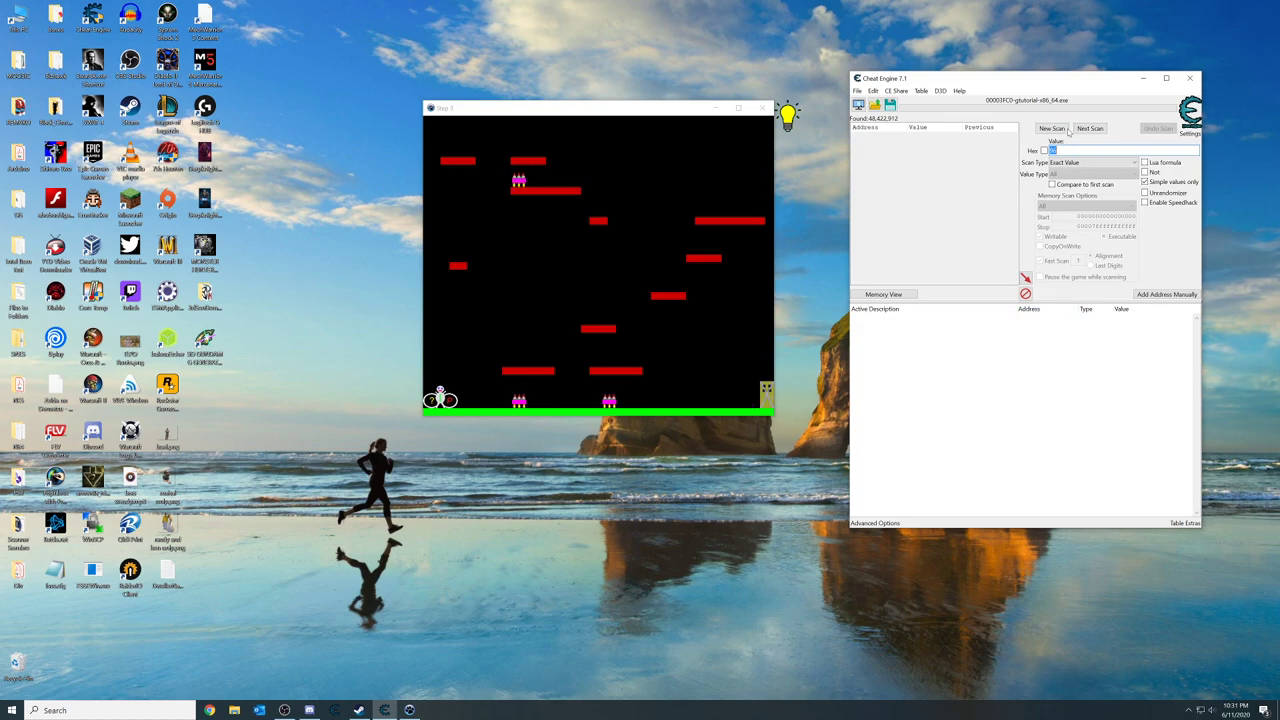
pyautogui.click(1090, 163)
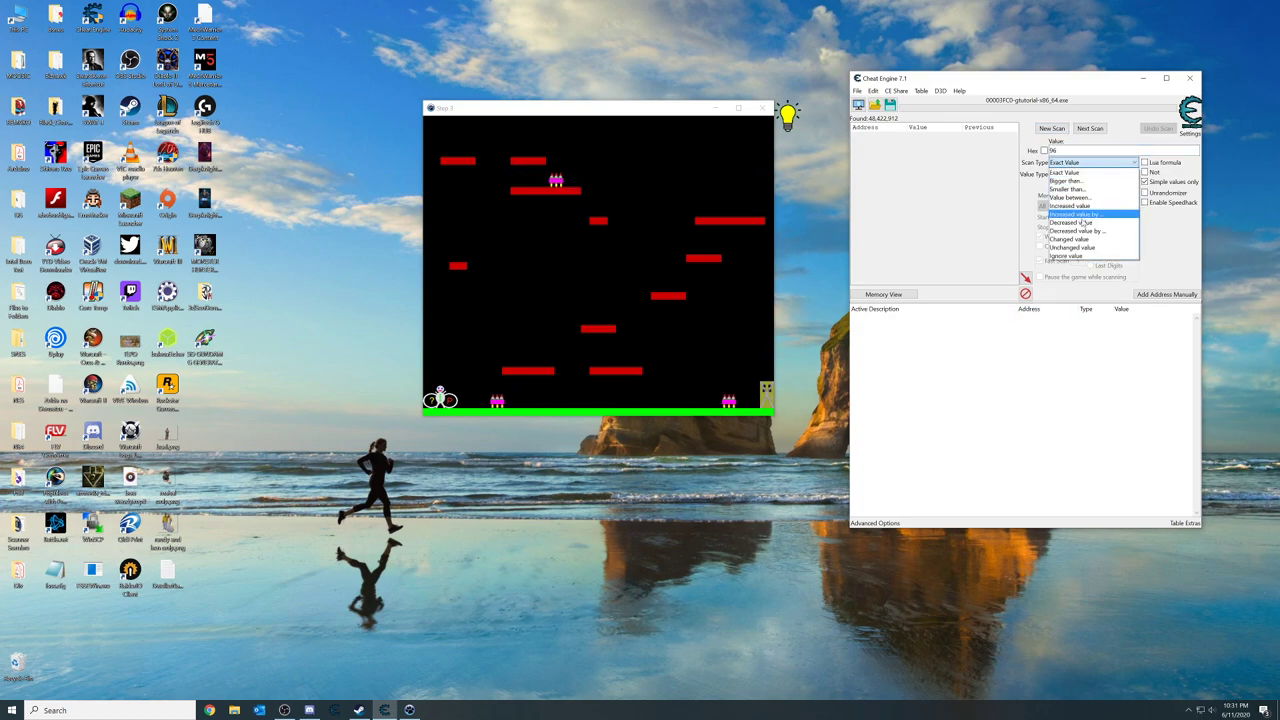
pyautogui.click(1068, 172)
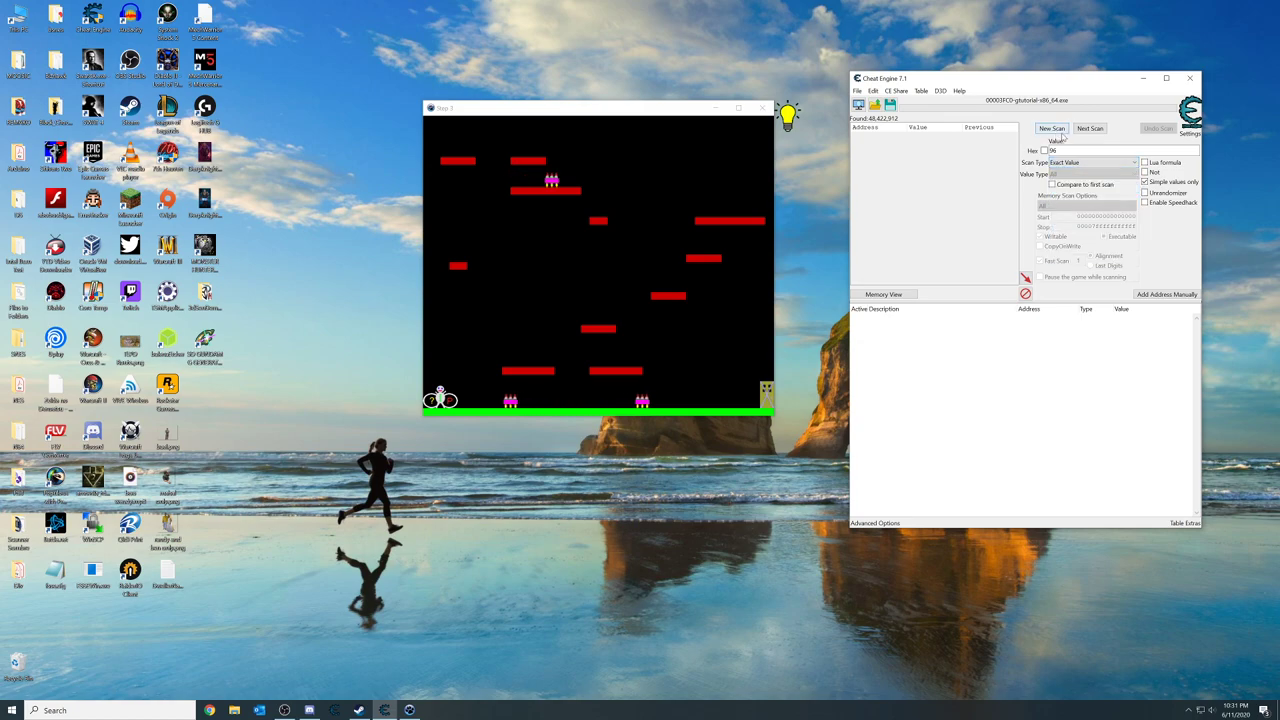
# Start a new scan for an unknown initial value with the platformer paused.
pyautogui.click(1052, 128)
pyautogui.click(1090, 163)
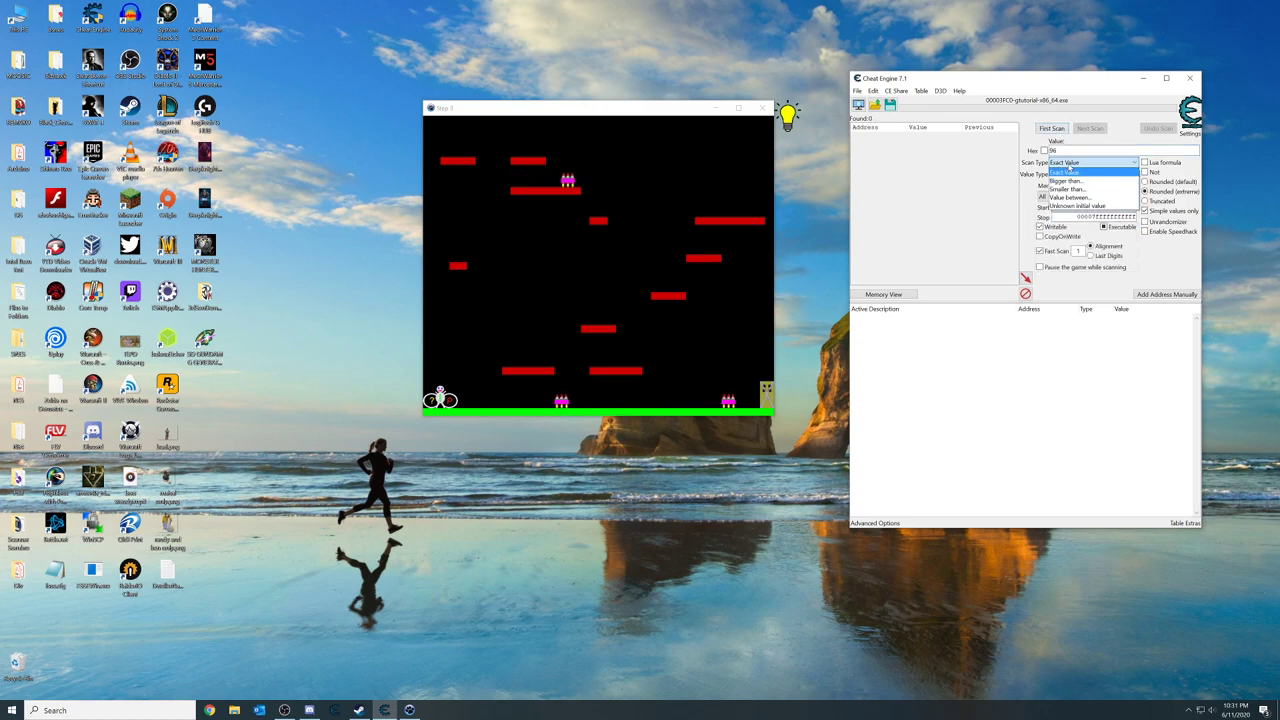
pyautogui.click(1073, 207)
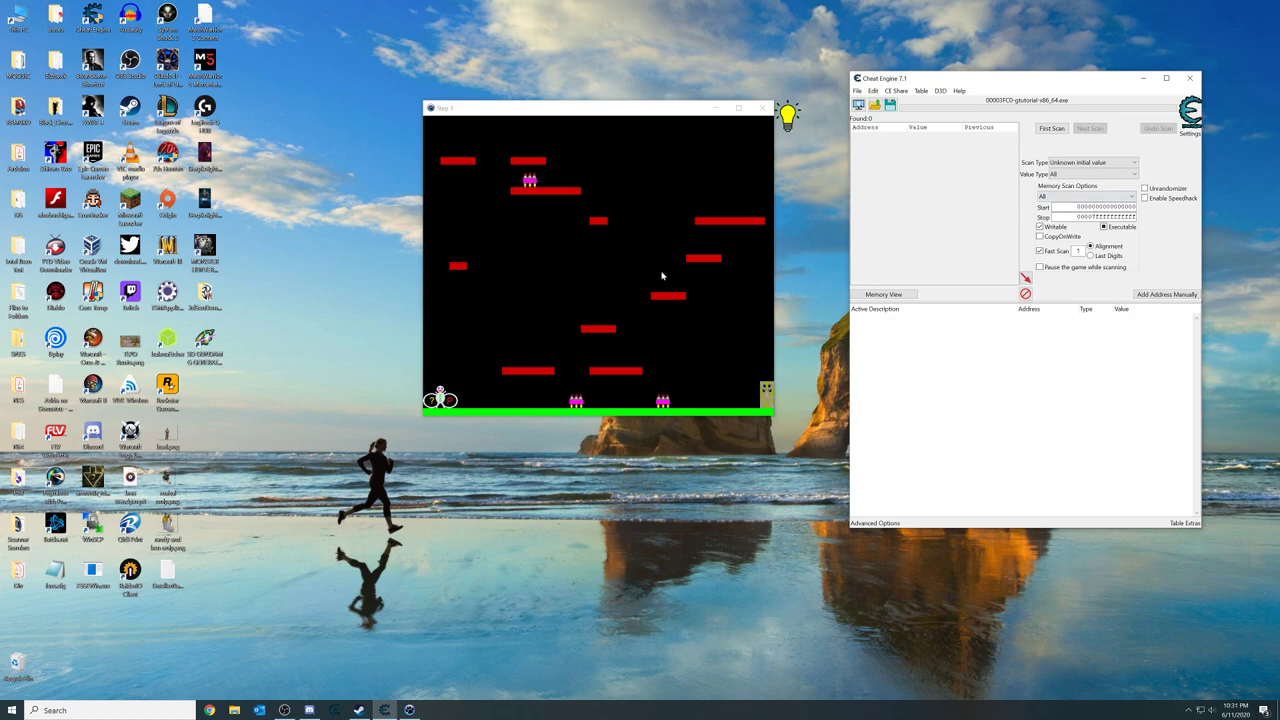
pyautogui.click(605, 334)
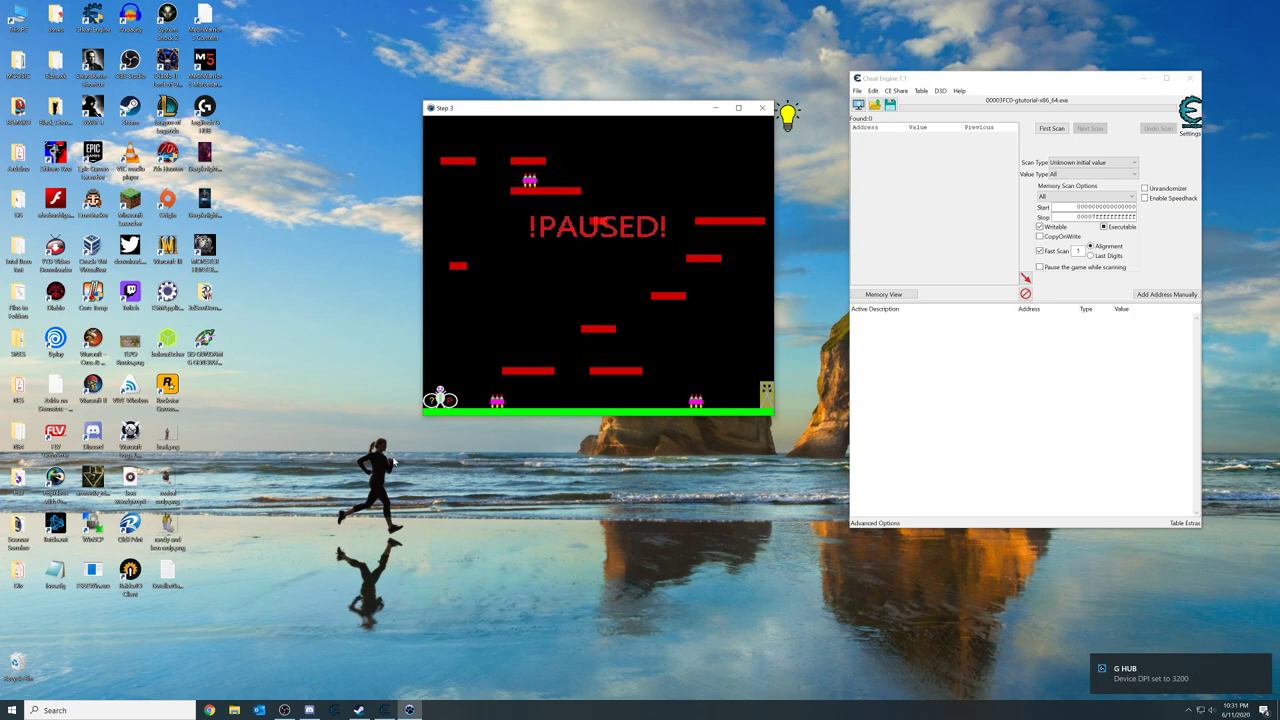
pyautogui.click(1058, 129)
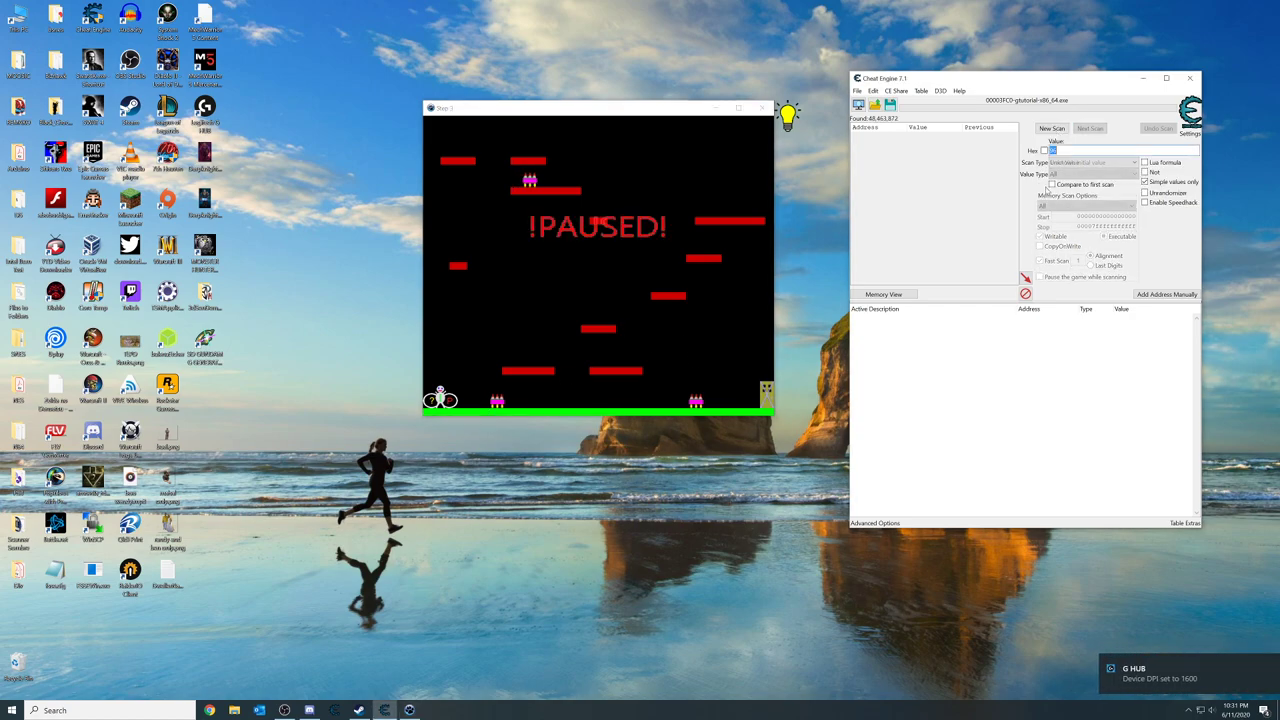
# Narrow the results with repeated Increased value scans, letting the platformer run briefly between scans so the upper enemy moves right.
pyautogui.click(1090, 162)
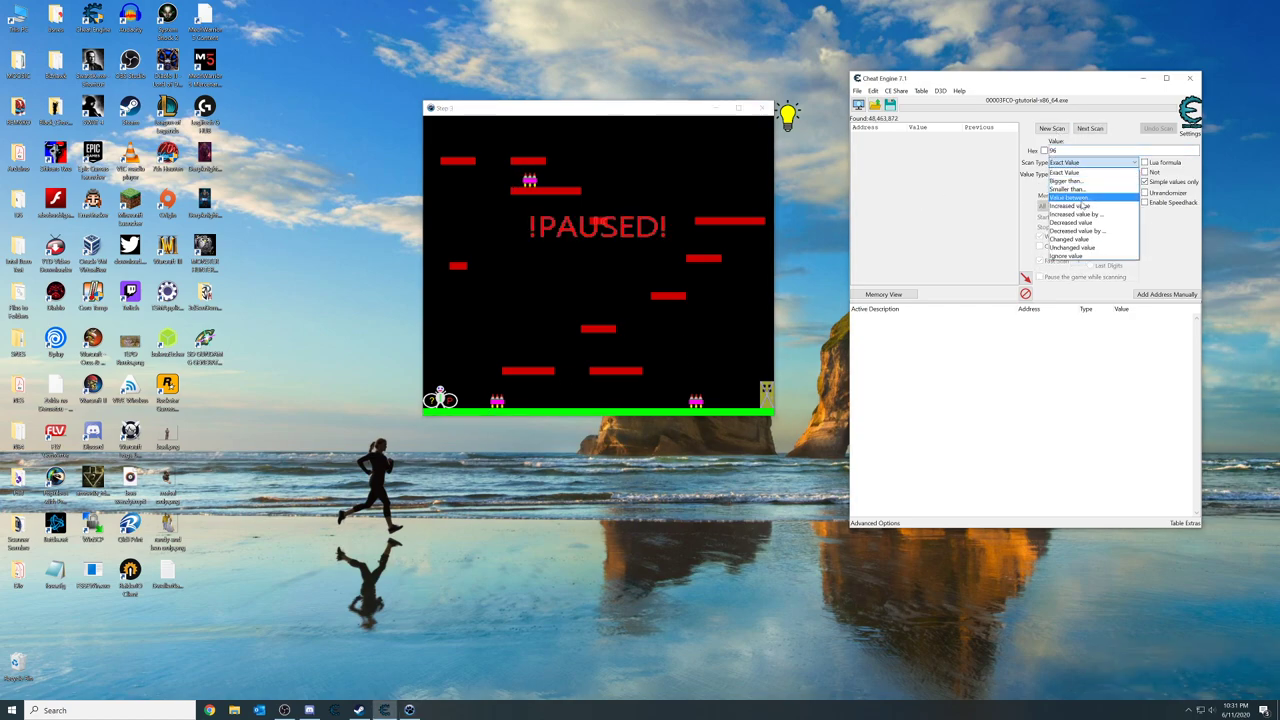
pyautogui.click(1090, 220)
pyautogui.click(648, 277)
pyautogui.click(1190, 168)
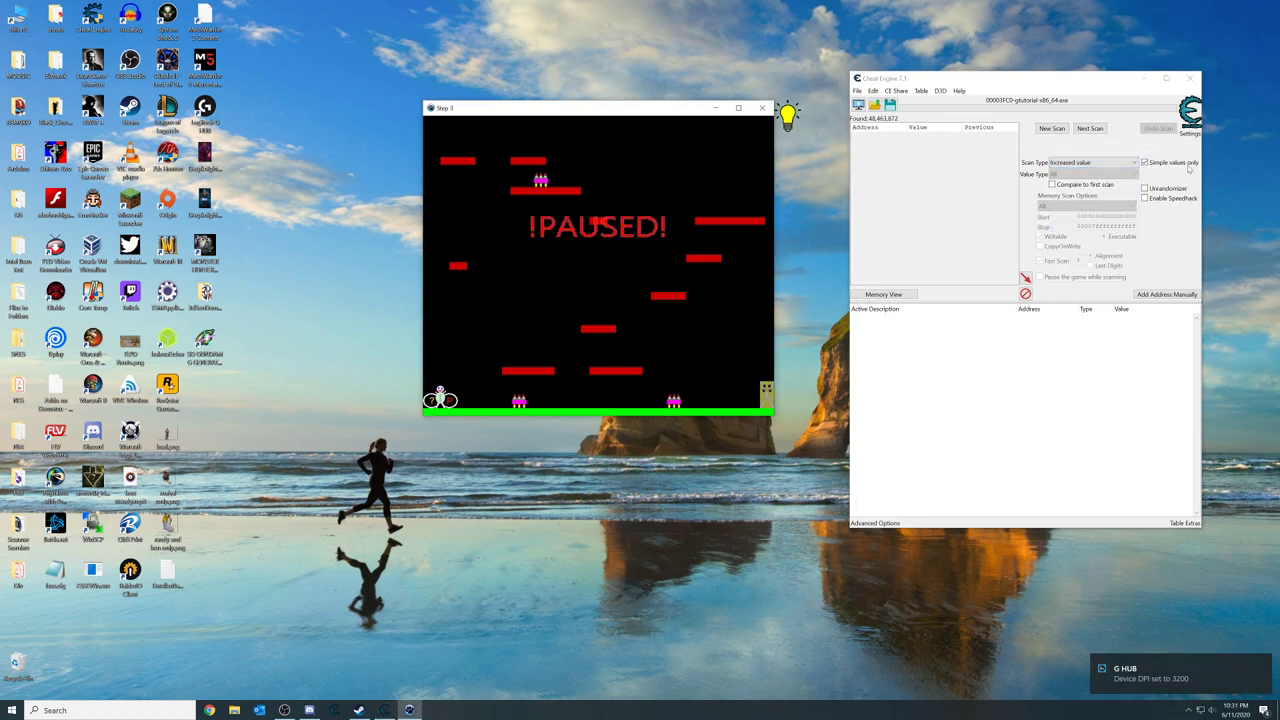
pyautogui.click(1090, 129)
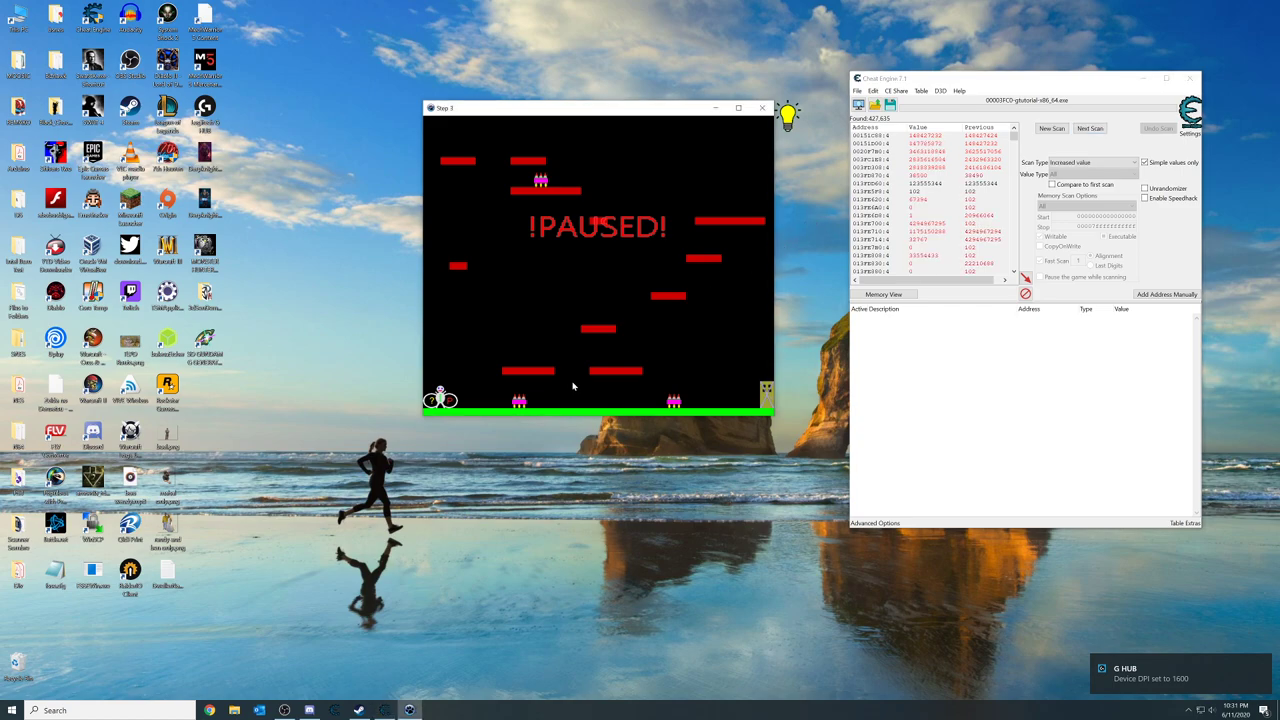
pyautogui.click(1102, 129)
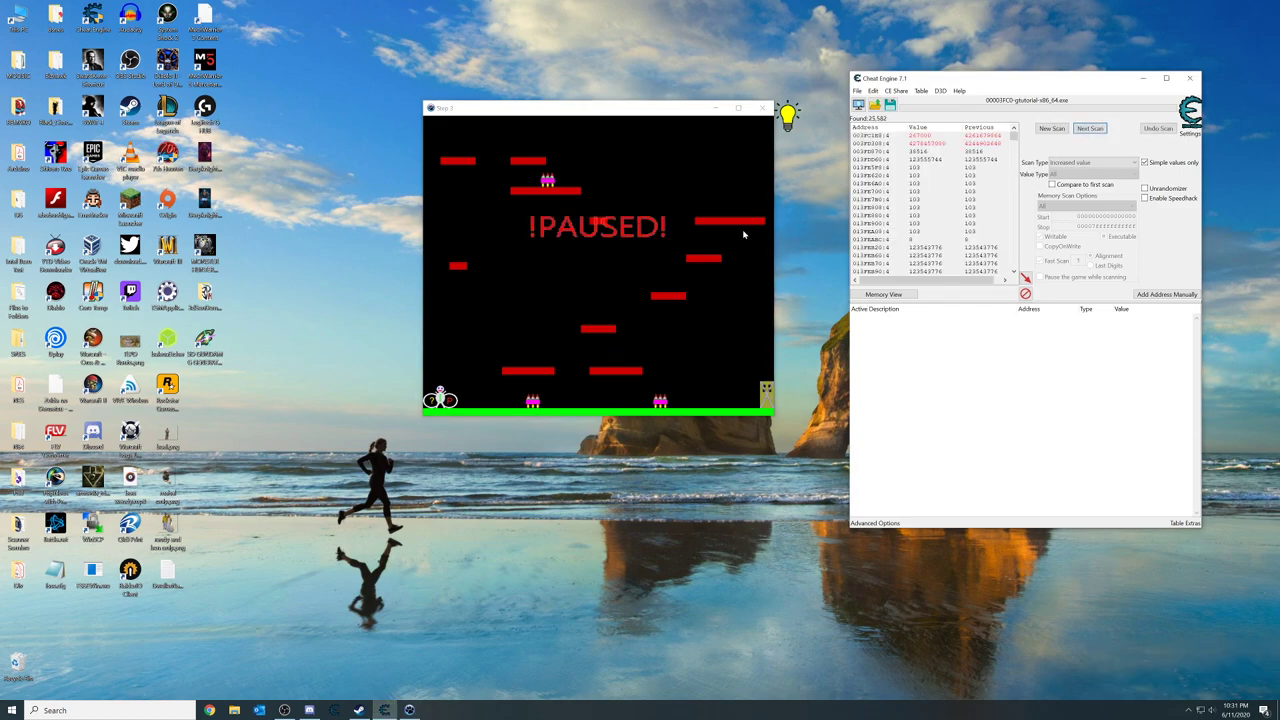
pyautogui.click(1098, 129)
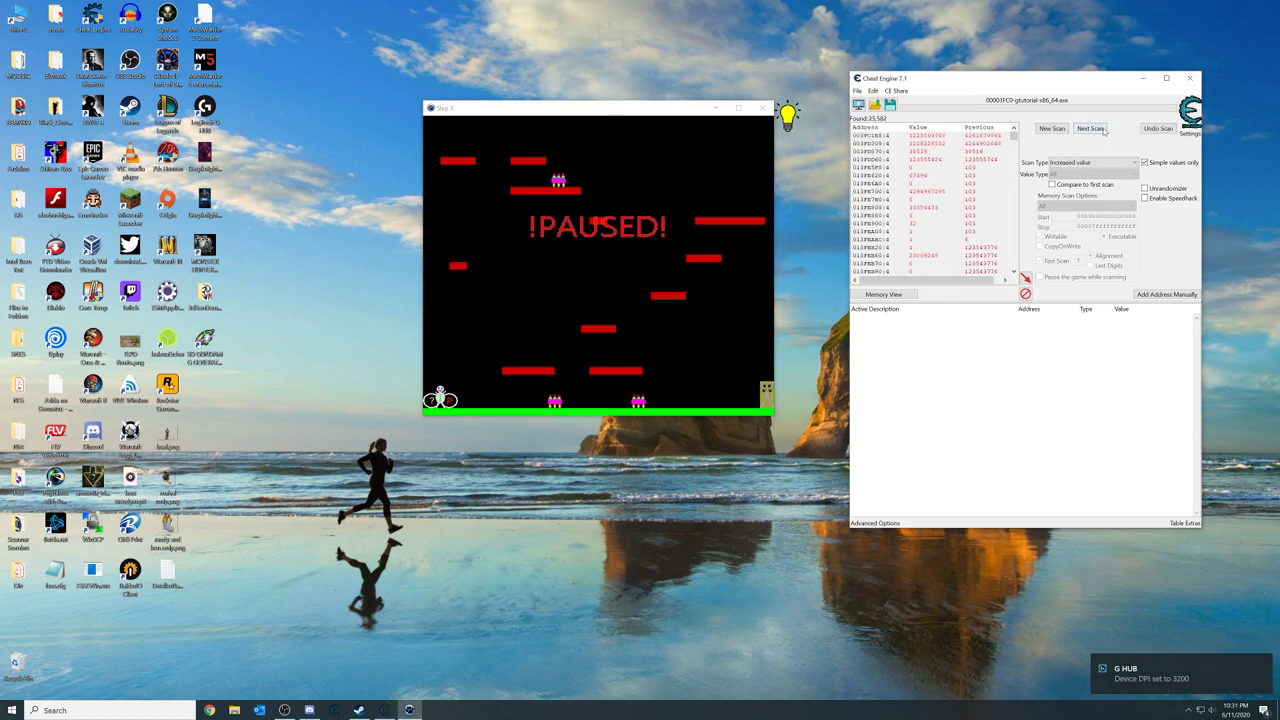
pyautogui.click(744, 245)
pyautogui.click(1090, 128)
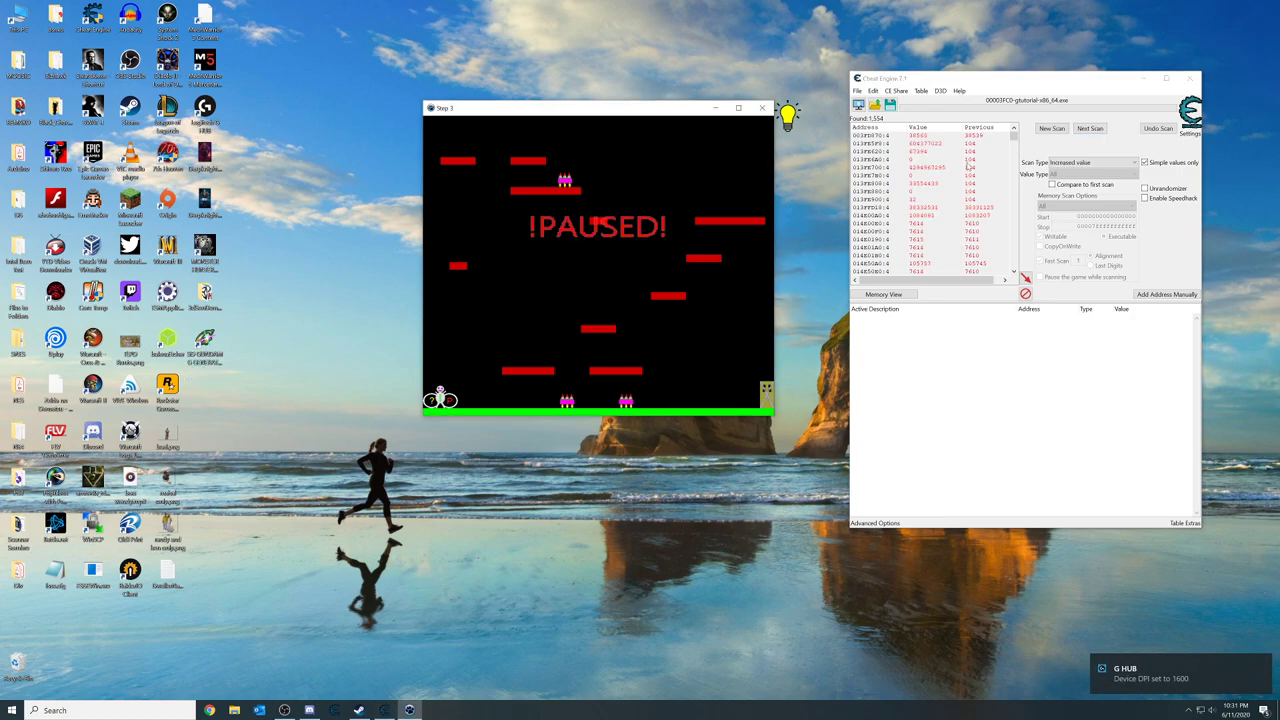
pyautogui.click(748, 240)
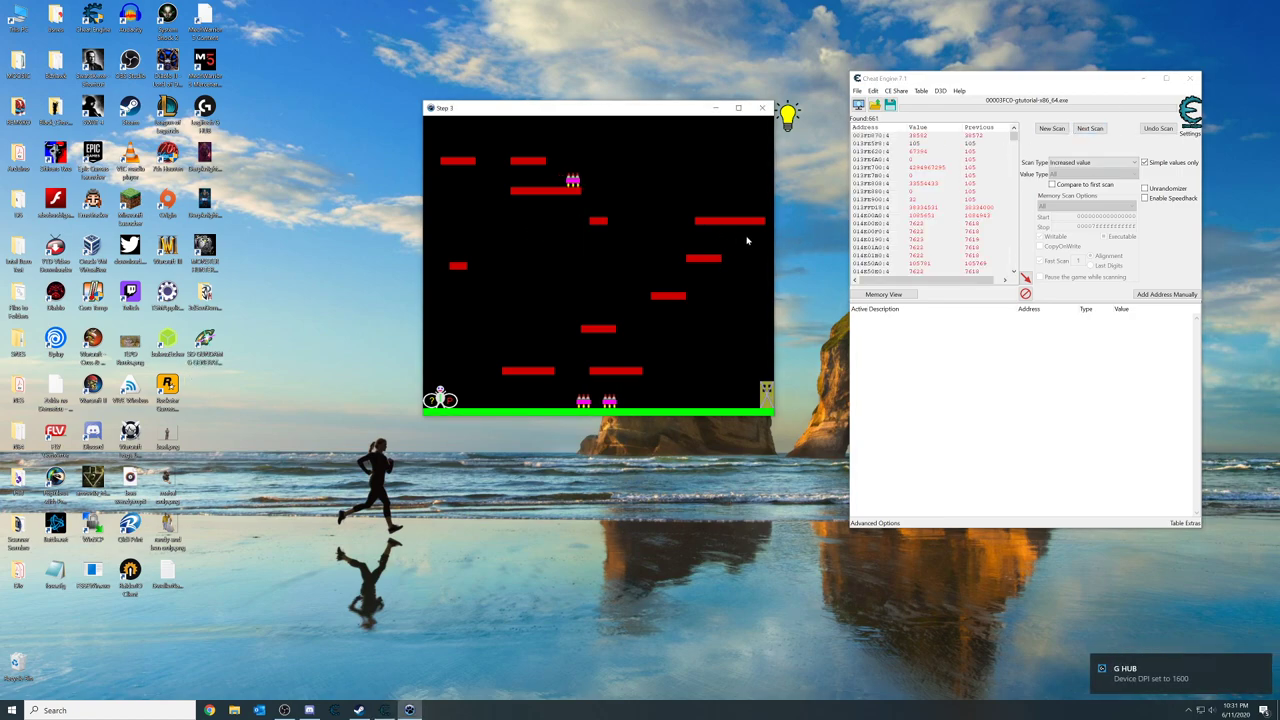
# Narrow the results with two Decreased value scans while the upper enemy moves left between pauses.
pyautogui.click(1090, 162)
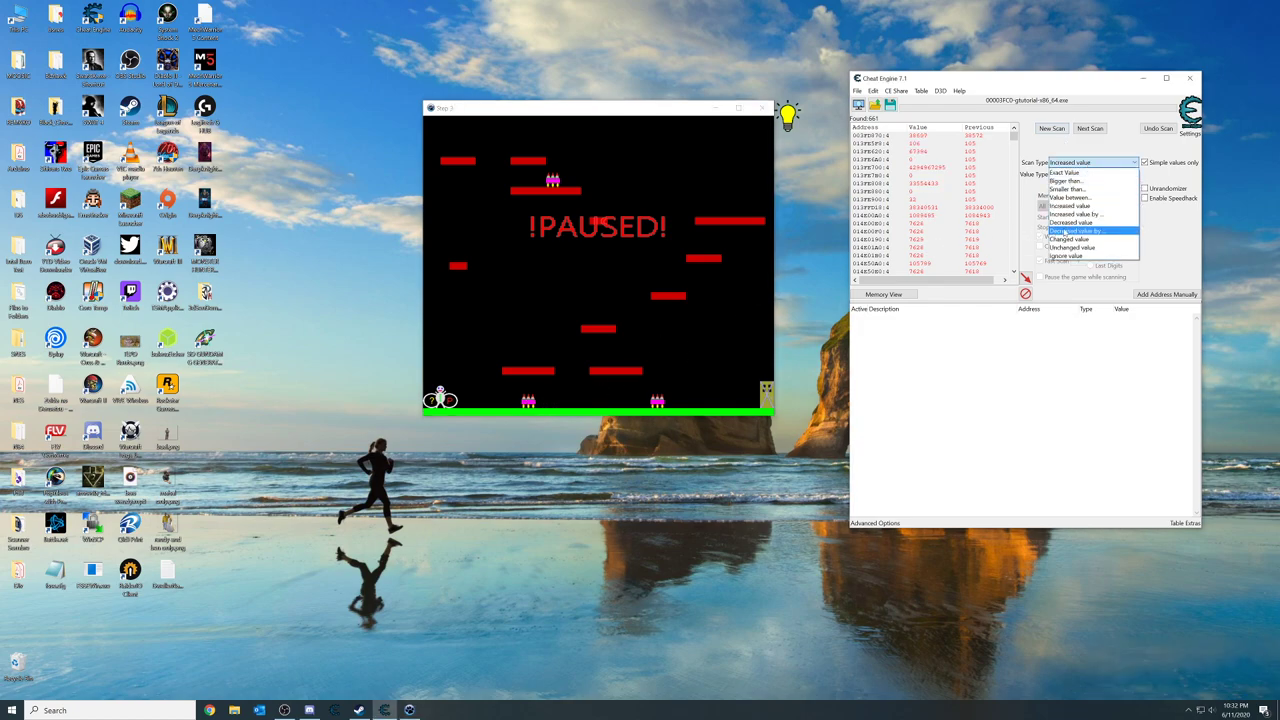
pyautogui.click(1072, 222)
pyautogui.click(1088, 129)
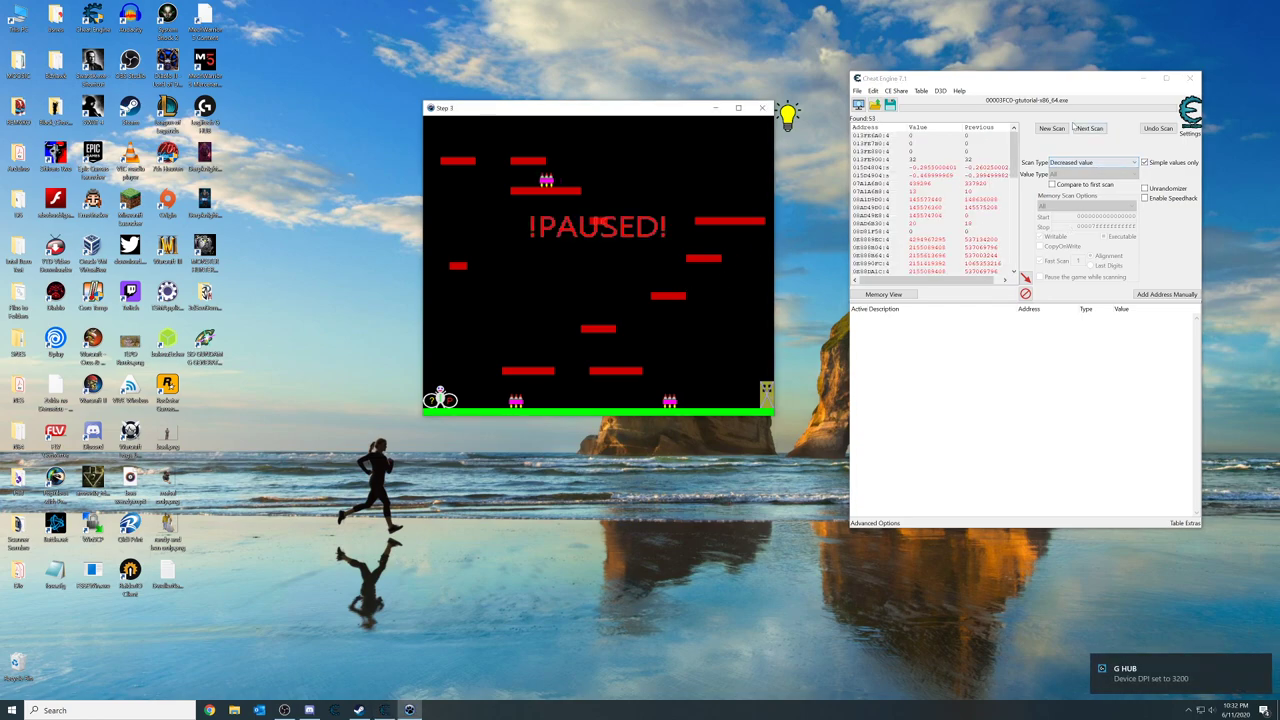
pyautogui.click(1090, 129)
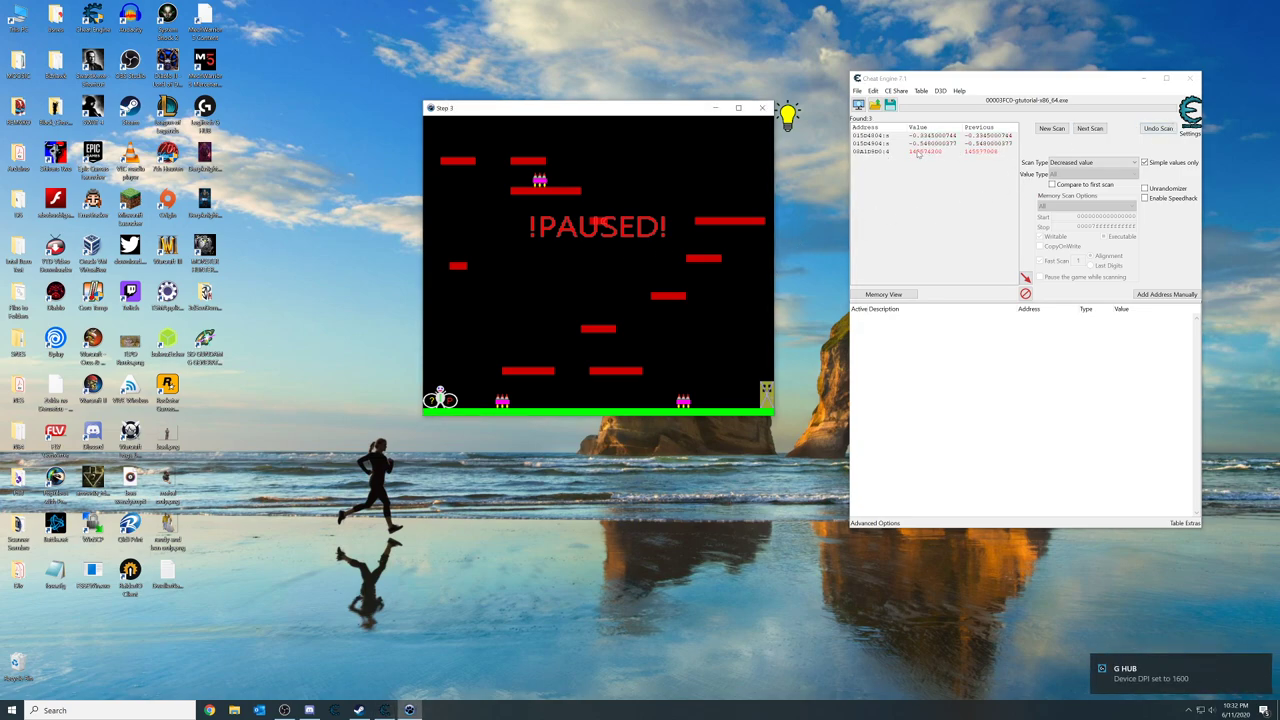
# Add the two float results to the address list and freeze both entries.
pyautogui.click(902, 136)
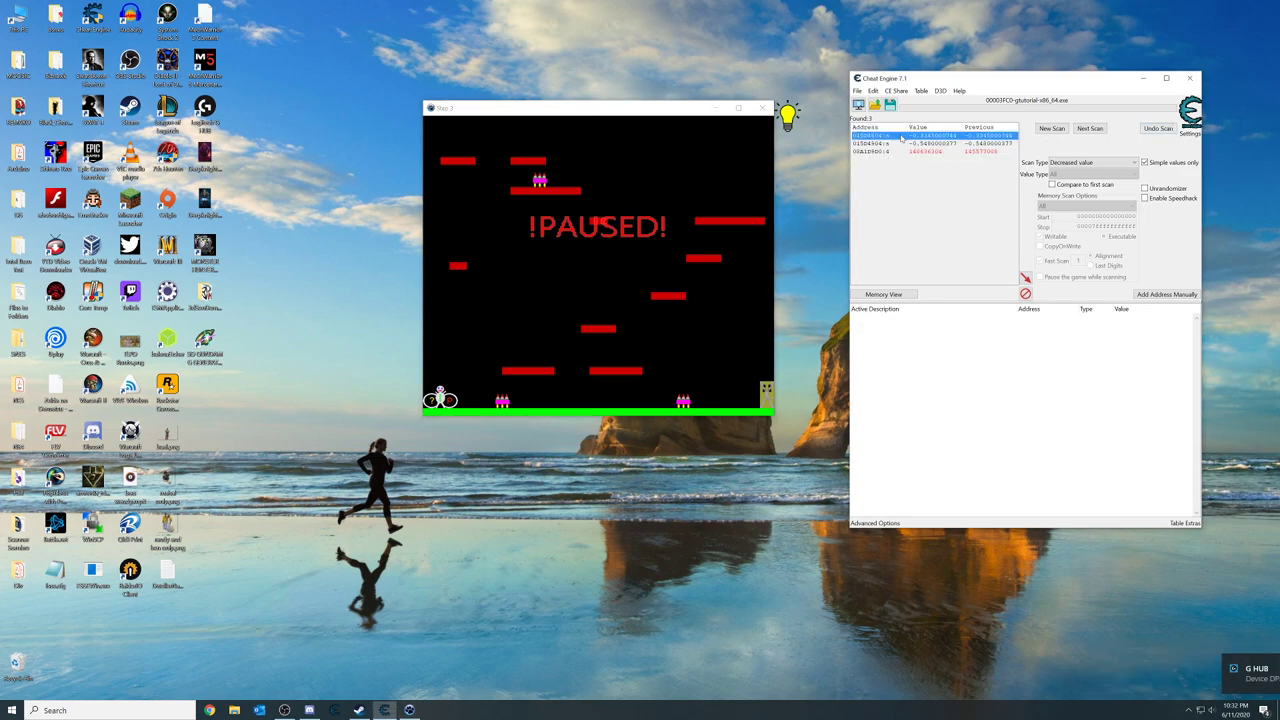
pyautogui.doubleClick(902, 136)
pyautogui.doubleClick(898, 144)
pyautogui.click(856, 318)
pyautogui.click(856, 327)
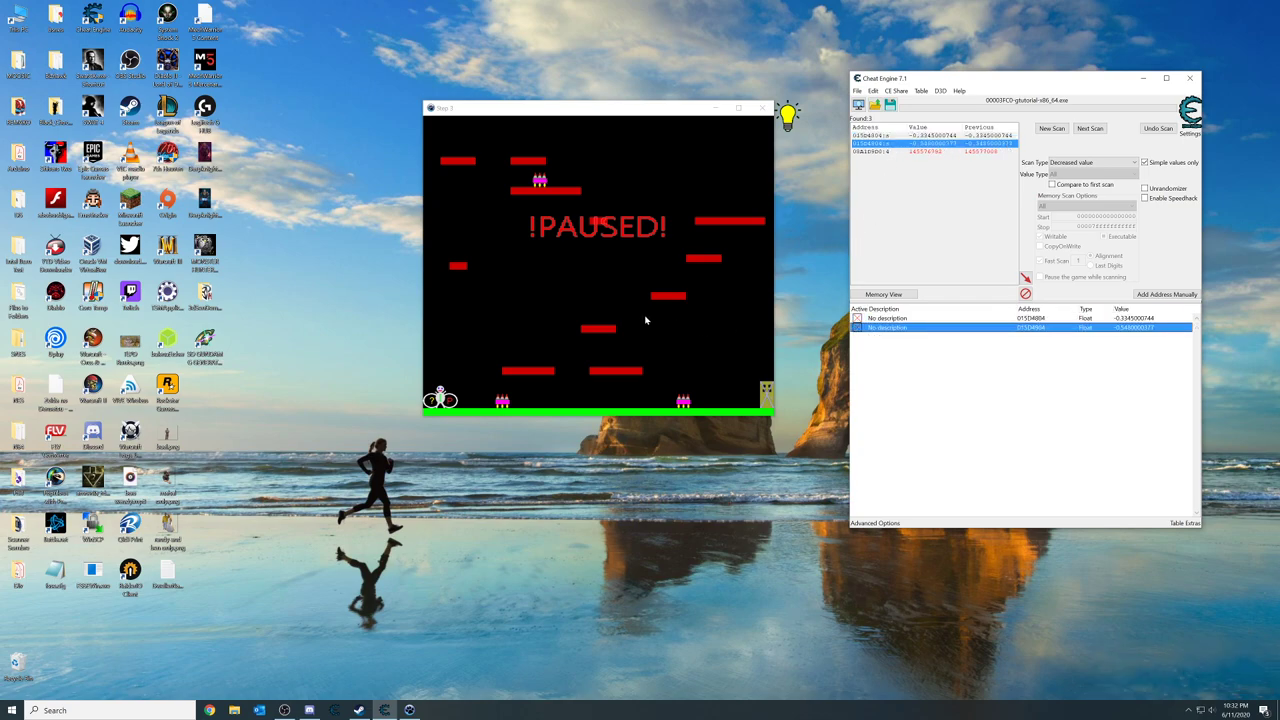
# Run the platformer briefly with both addresses frozen to check which enemies stay put, pausing it again.
pyautogui.click(696, 278)
pyautogui.press('space')
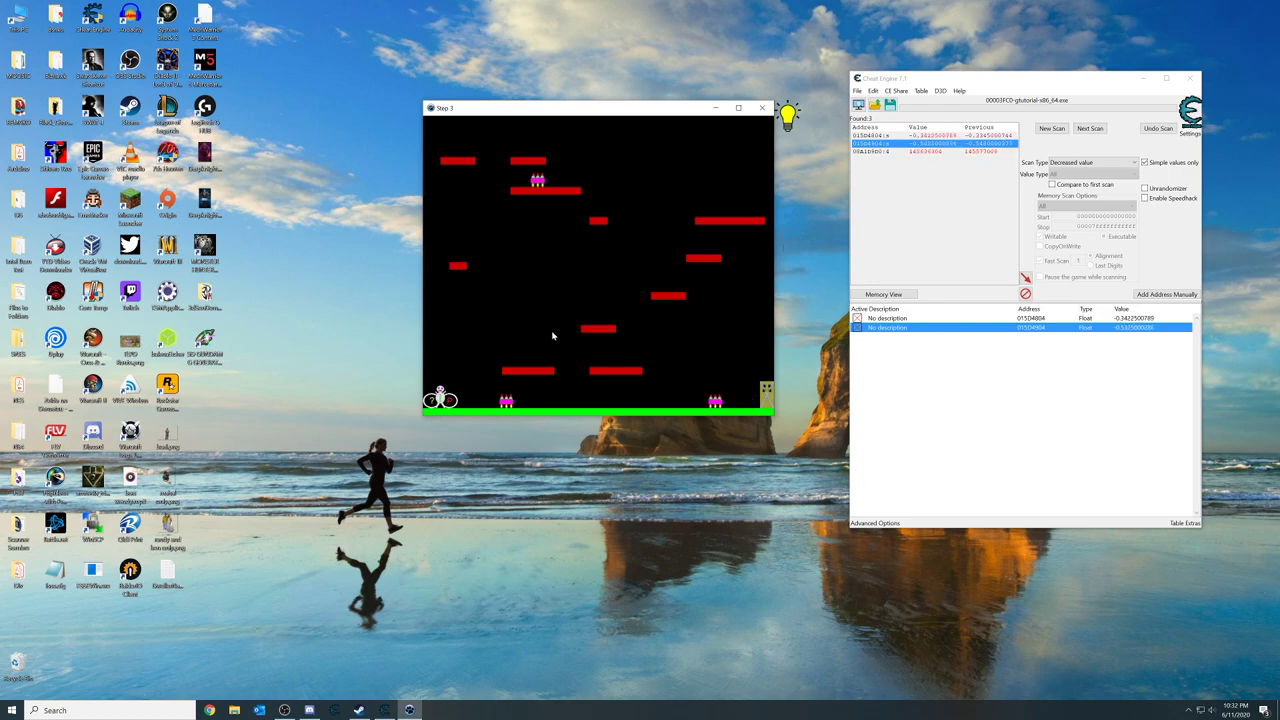
pyautogui.press('space')
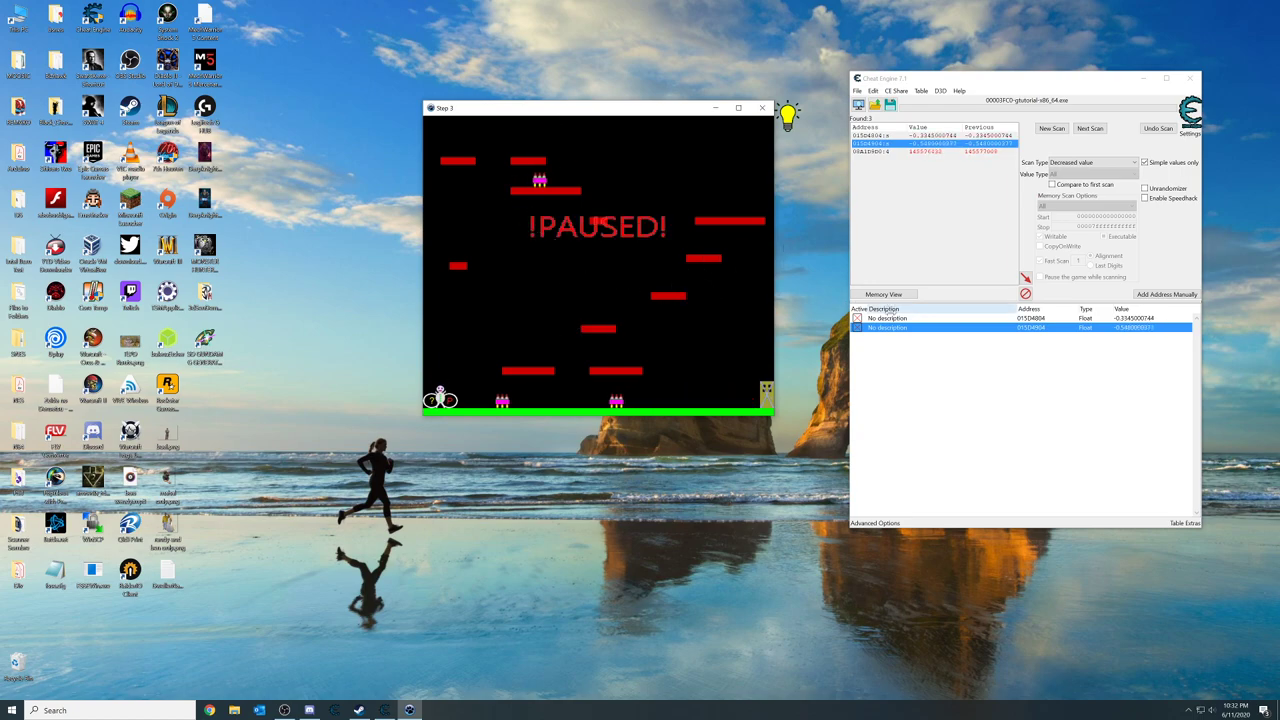
# Unfreeze the second address and run the platformer briefly with only the first address frozen.
pyautogui.click(859, 338)
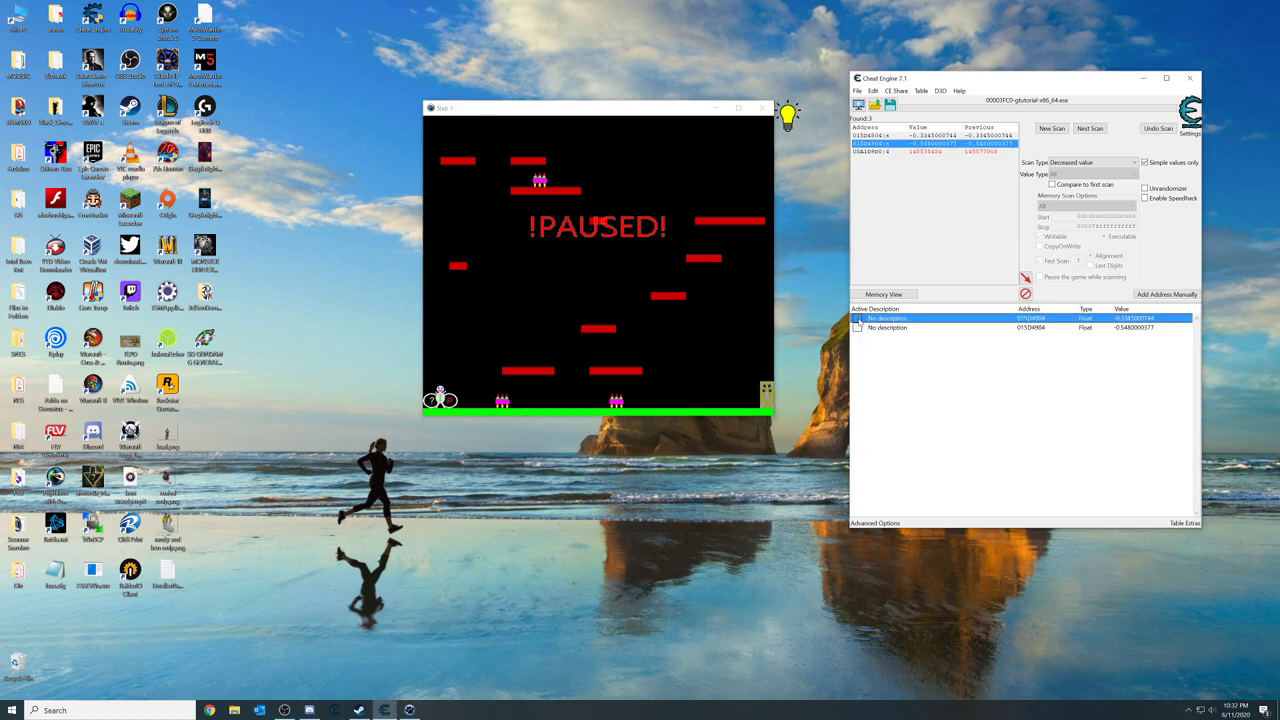
pyautogui.click(677, 323)
pyautogui.press('space')
pyautogui.press('space')
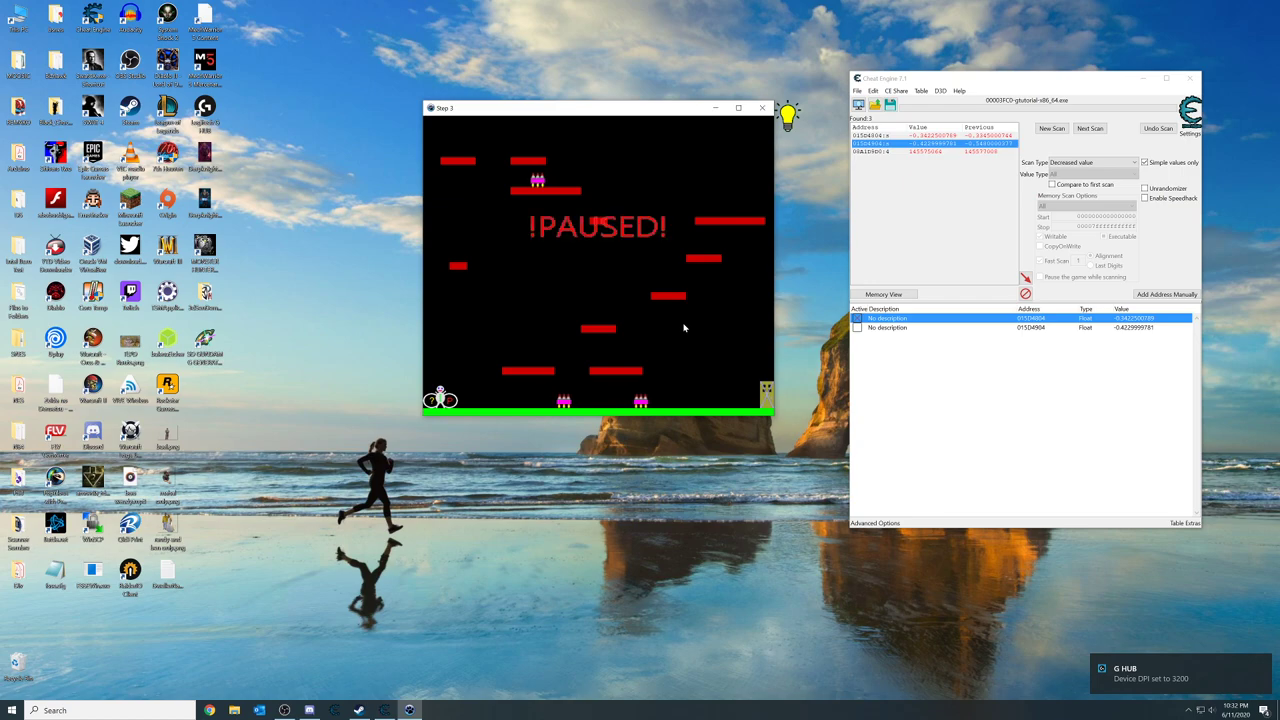
# Freeze only the second address instead of the first and run the platformer briefly to see which enemy it holds.
pyautogui.click(857, 327)
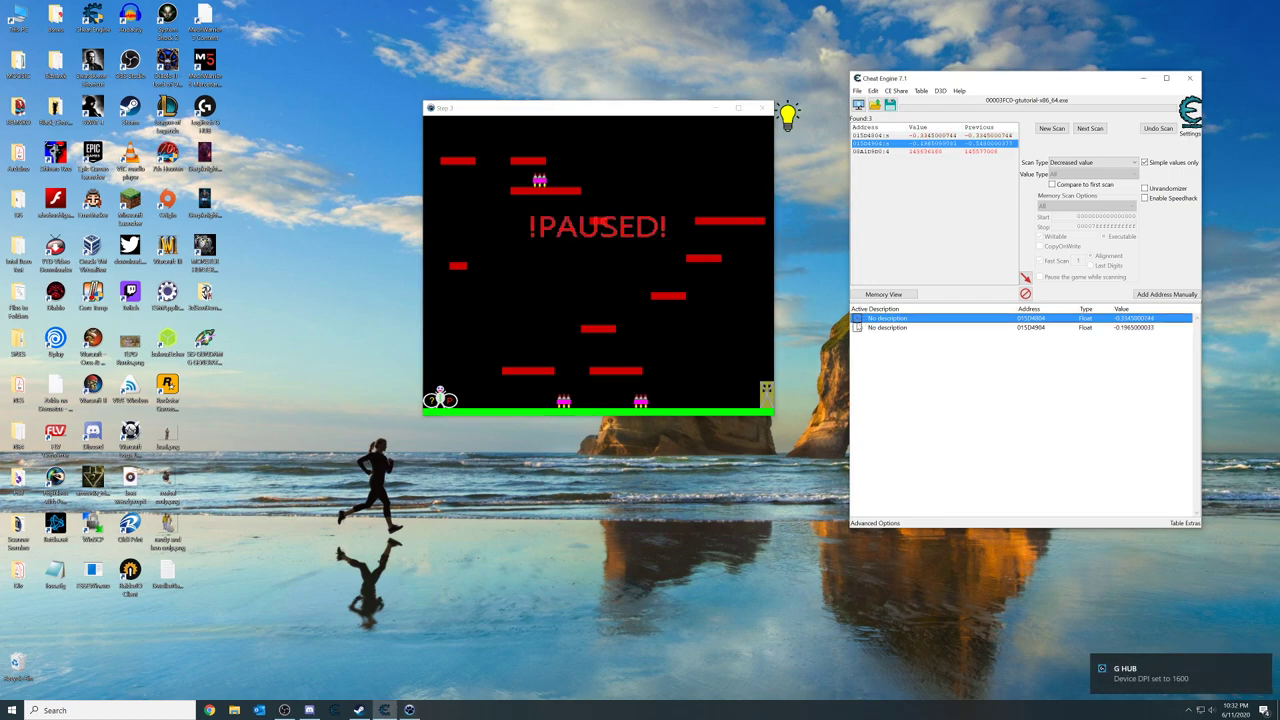
pyautogui.click(857, 327)
pyautogui.click(700, 323)
pyautogui.press('space')
pyautogui.press('space')
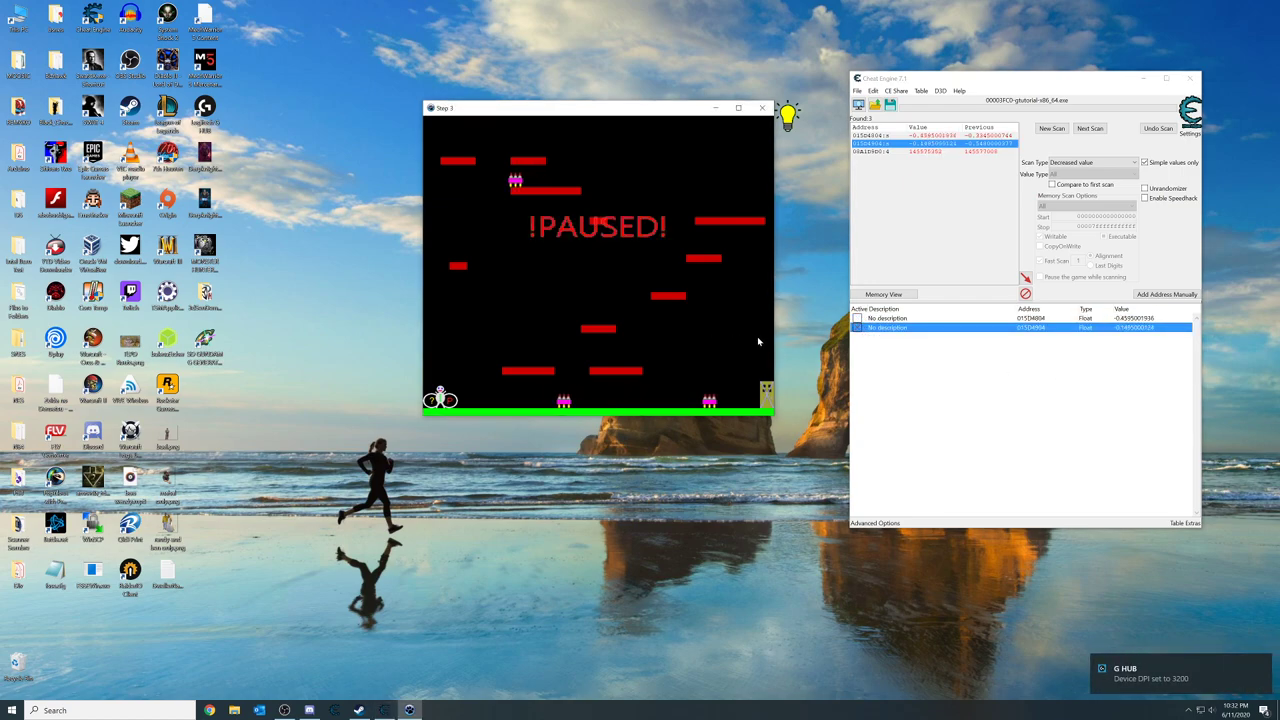
# Browse the memory region of the second address and set its display type to Float.
pyautogui.rightClick(868, 328)
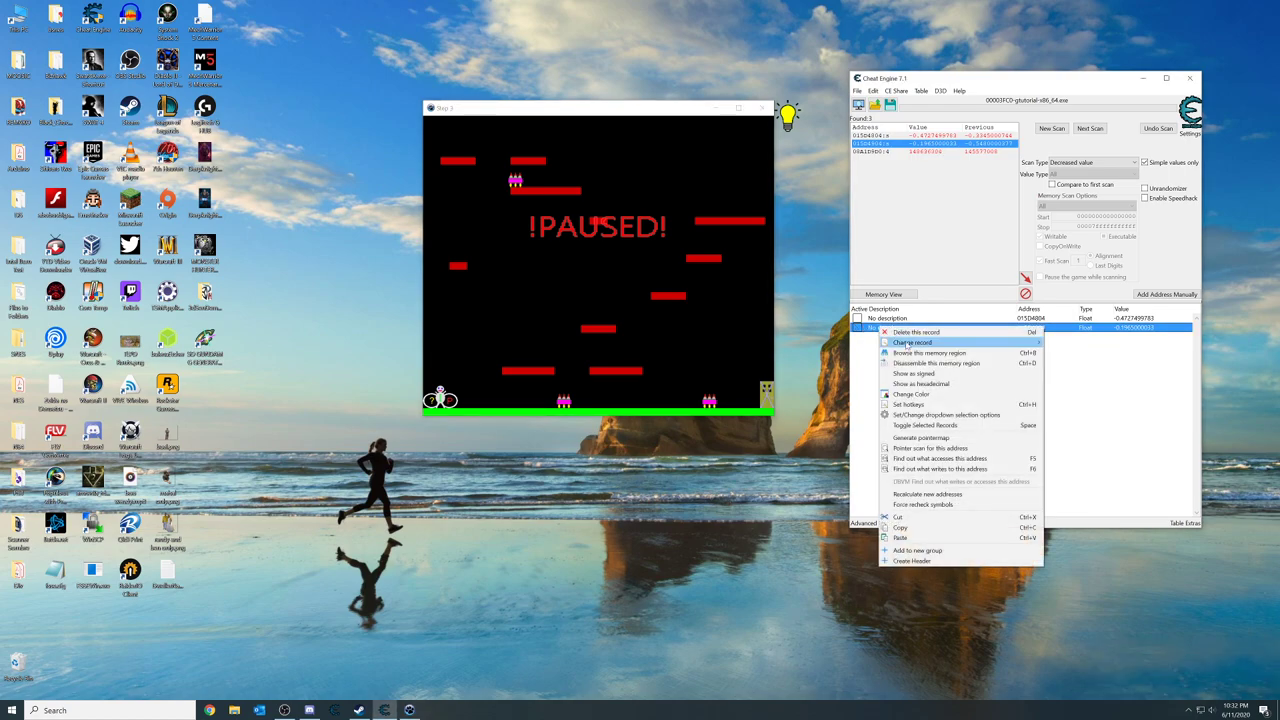
pyautogui.click(915, 353)
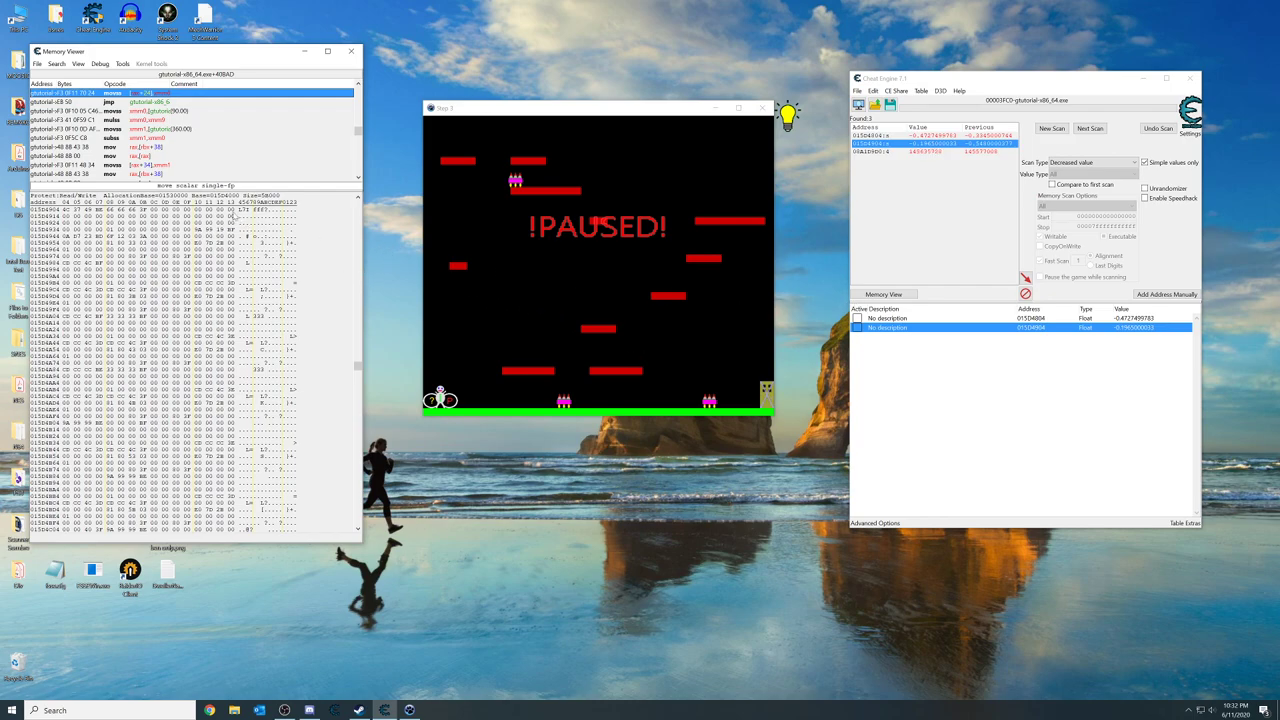
pyautogui.click(78, 64)
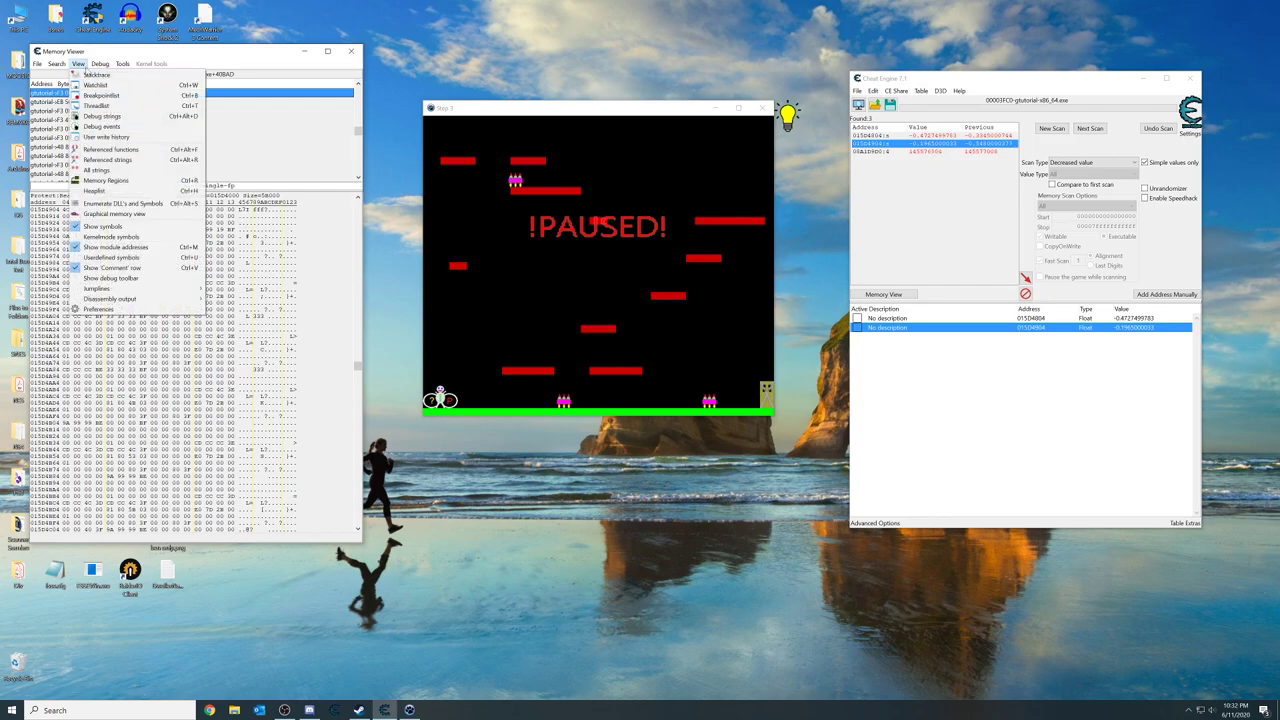
pyautogui.click(86, 66)
pyautogui.click(118, 64)
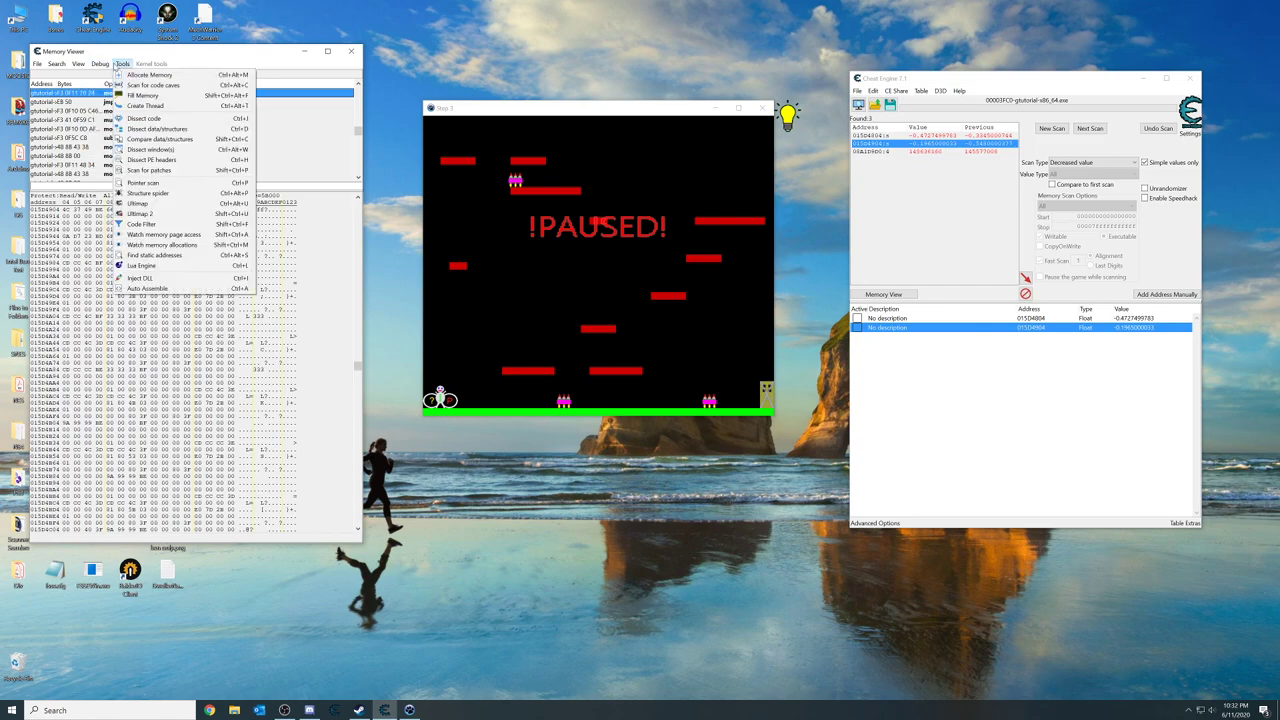
pyautogui.click(118, 64)
pyautogui.click(78, 64)
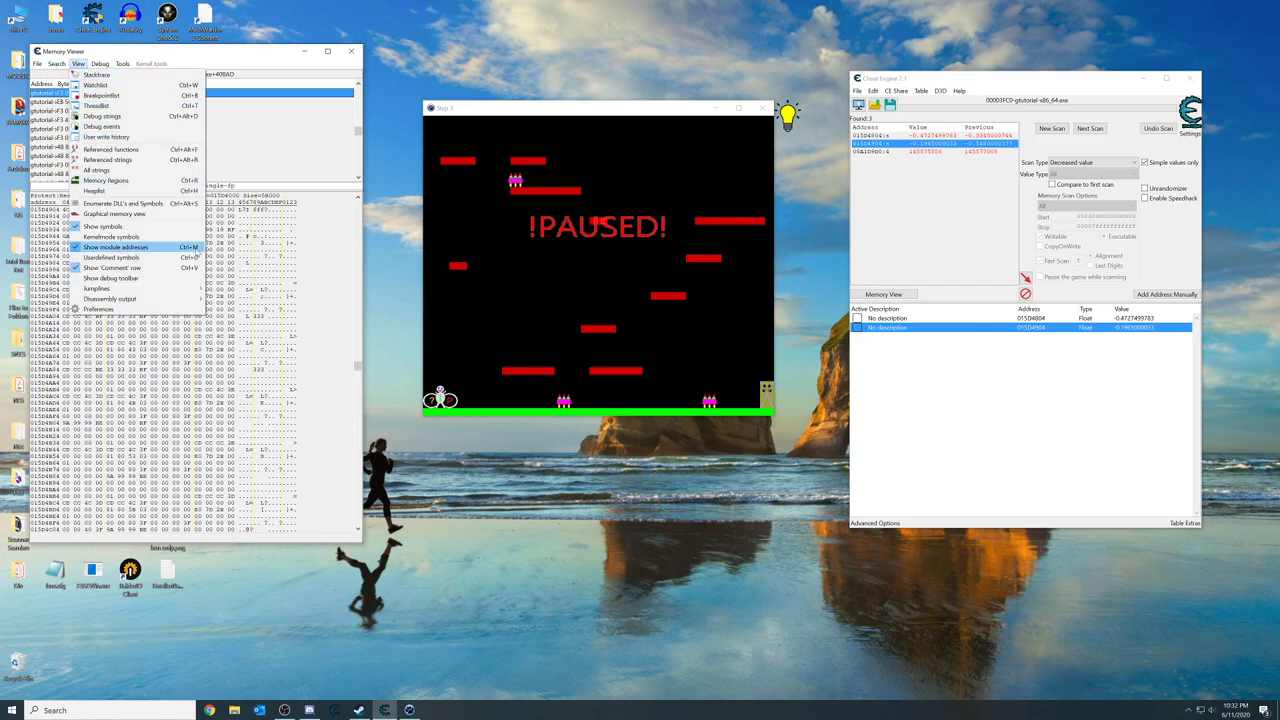
pyautogui.rightClick(240, 214)
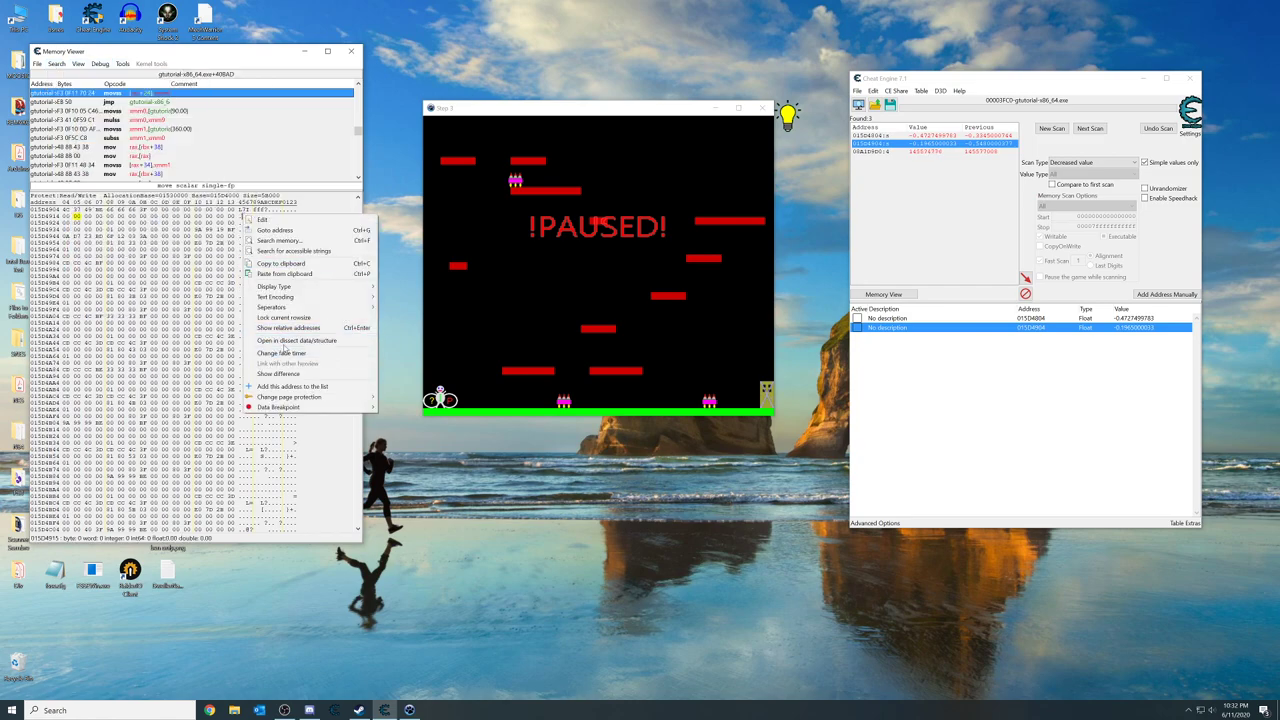
pyautogui.moveTo(276, 289)
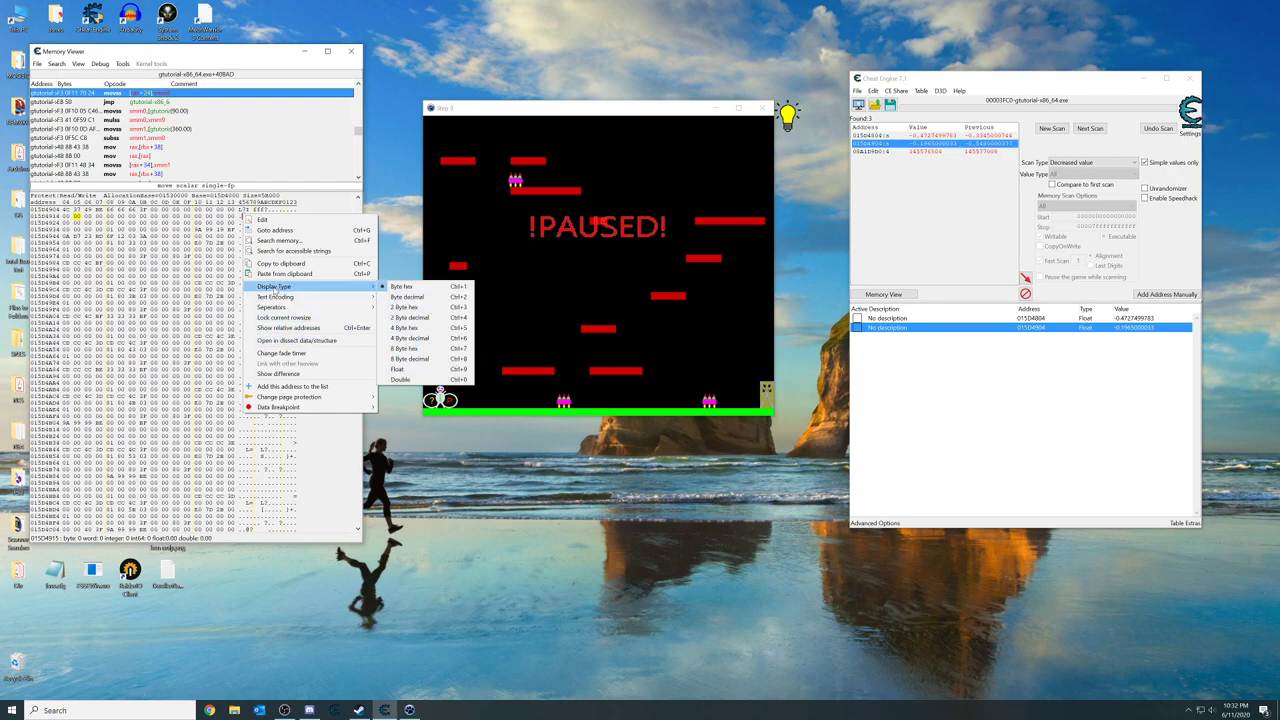
pyautogui.click(417, 369)
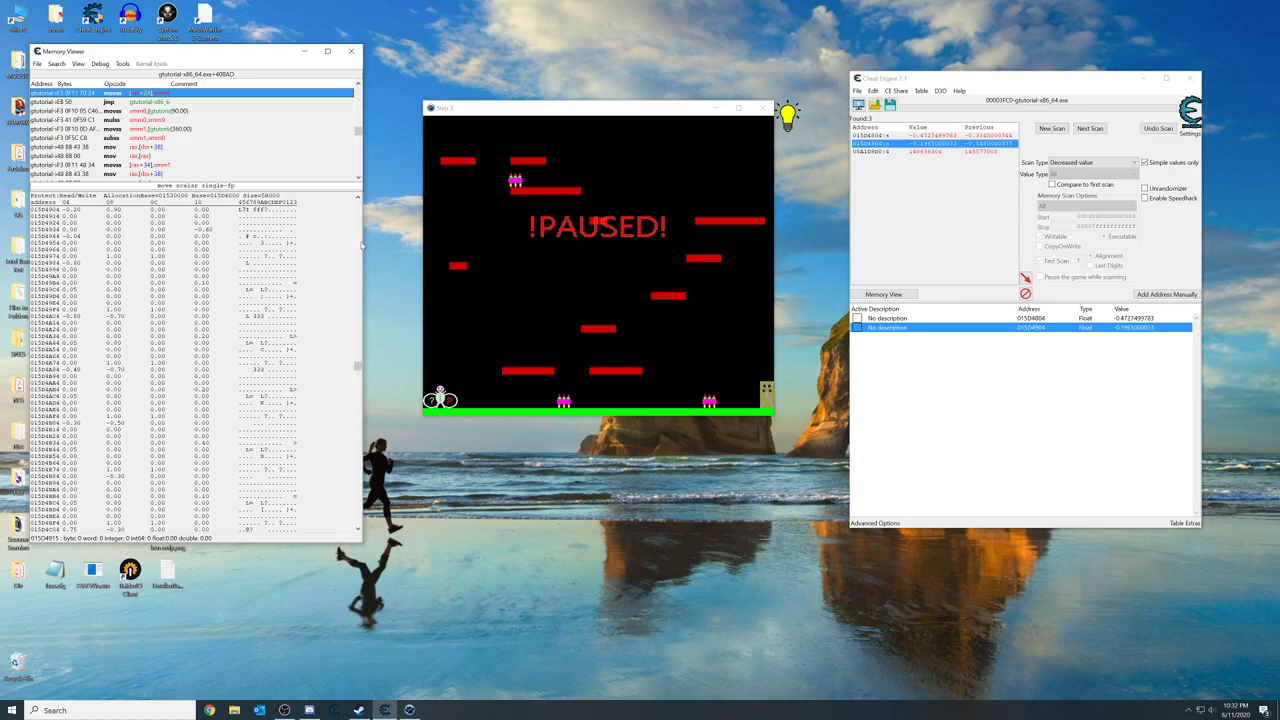
# Widen the Memory Viewer to show more float columns and move the game window out of its way.
pyautogui.moveTo(364, 242); pyautogui.dragTo(400, 237)
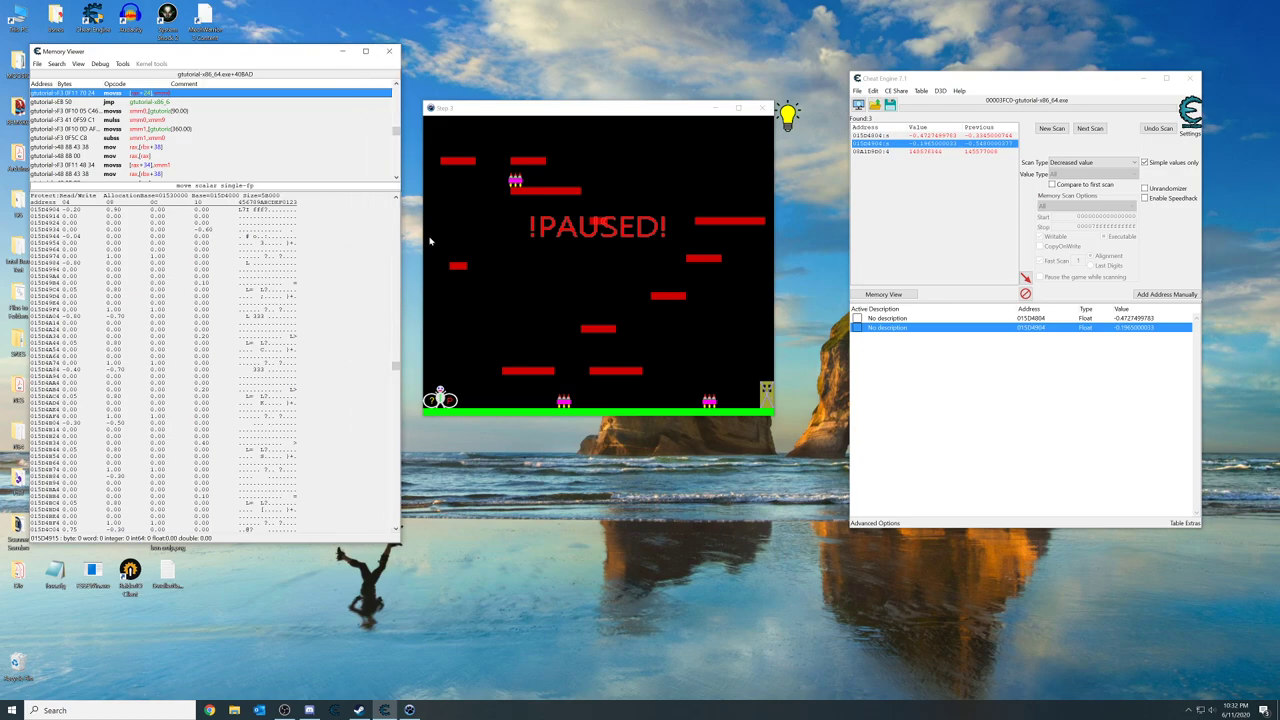
pyautogui.moveTo(489, 104); pyautogui.dragTo(560, 124)
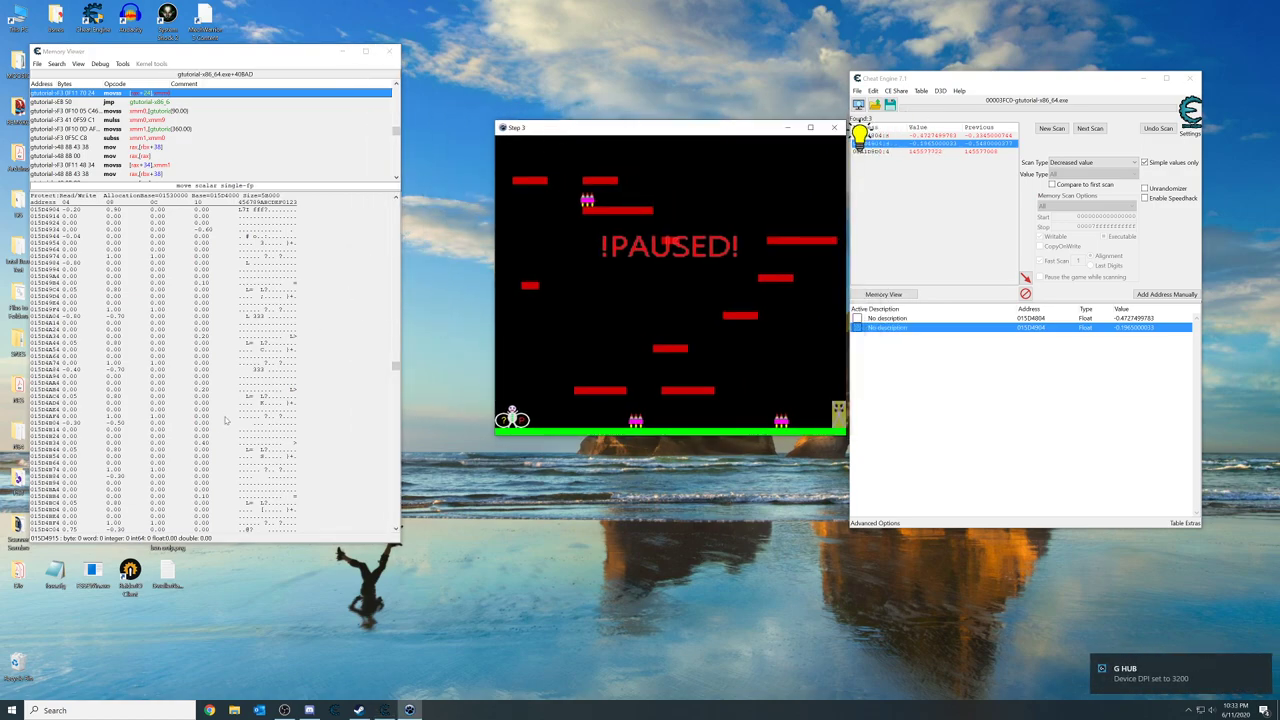
pyautogui.moveTo(400, 300); pyautogui.dragTo(455, 304)
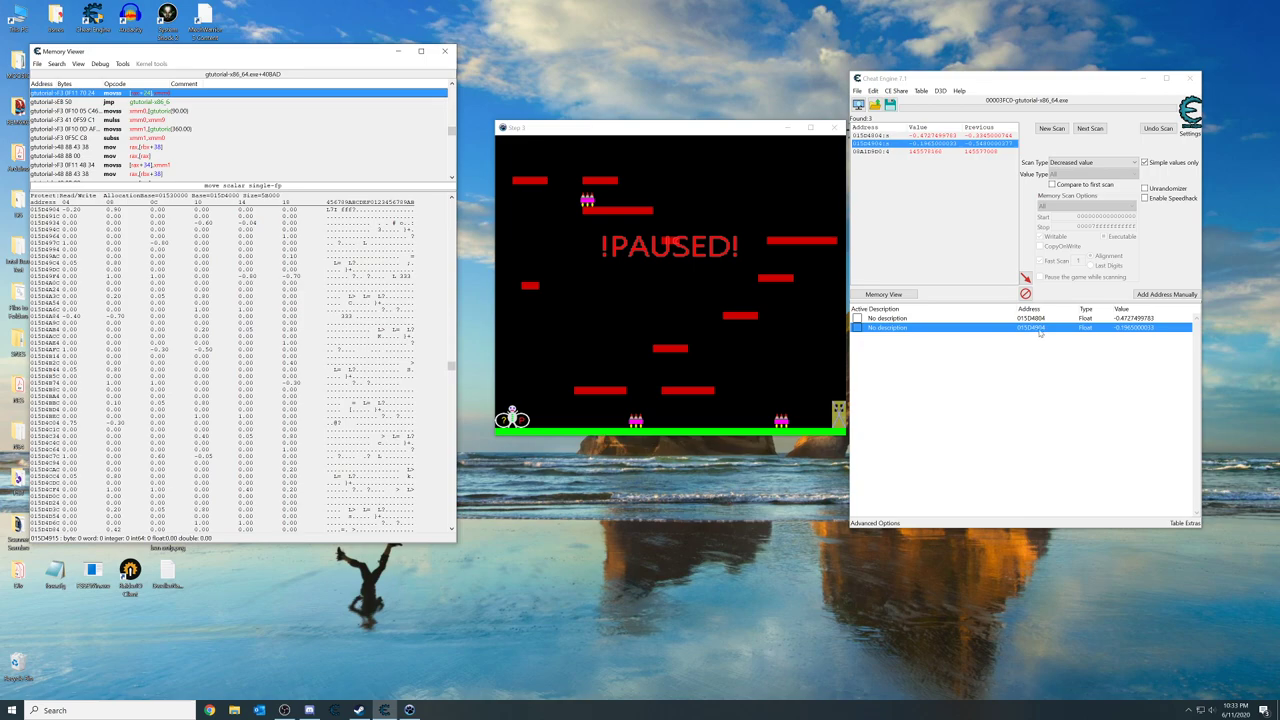
# Examine the float values at 015D4904 and the neighbouring 015D4908 against the paused enemy's position.
pyautogui.click(70, 210)
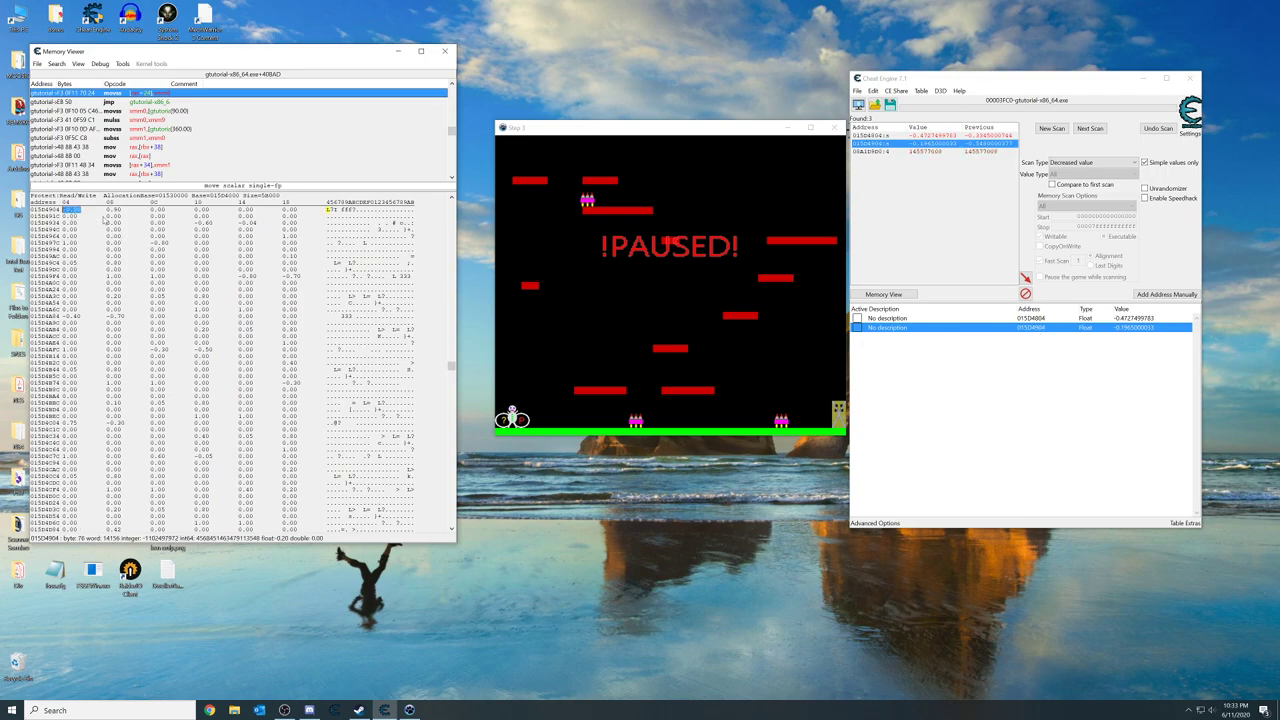
pyautogui.click(115, 211)
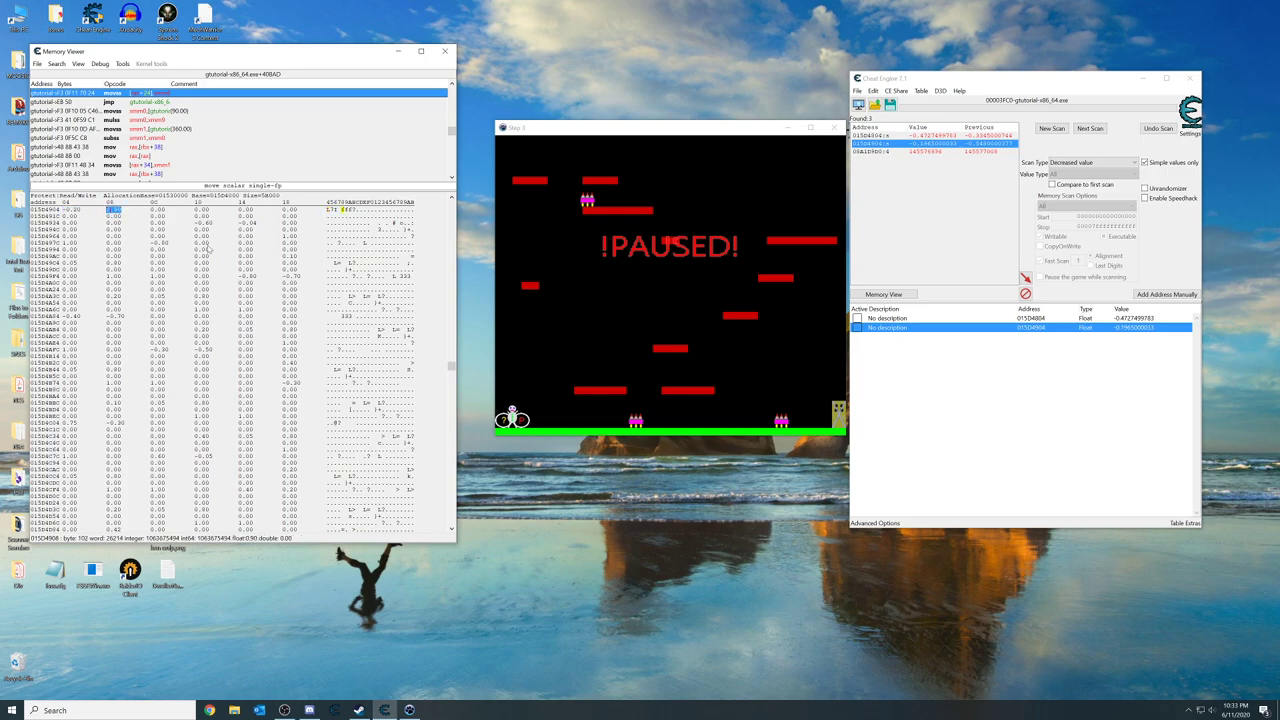
pyautogui.write('1')
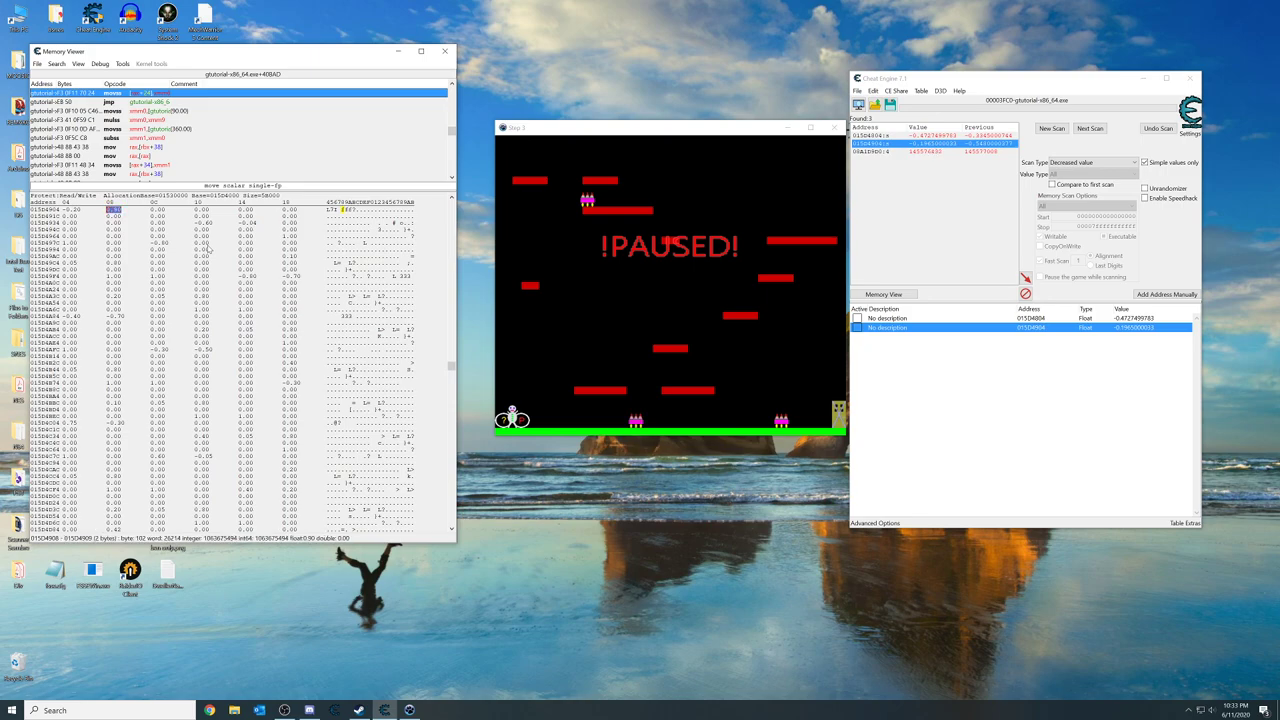
pyautogui.click(81, 211)
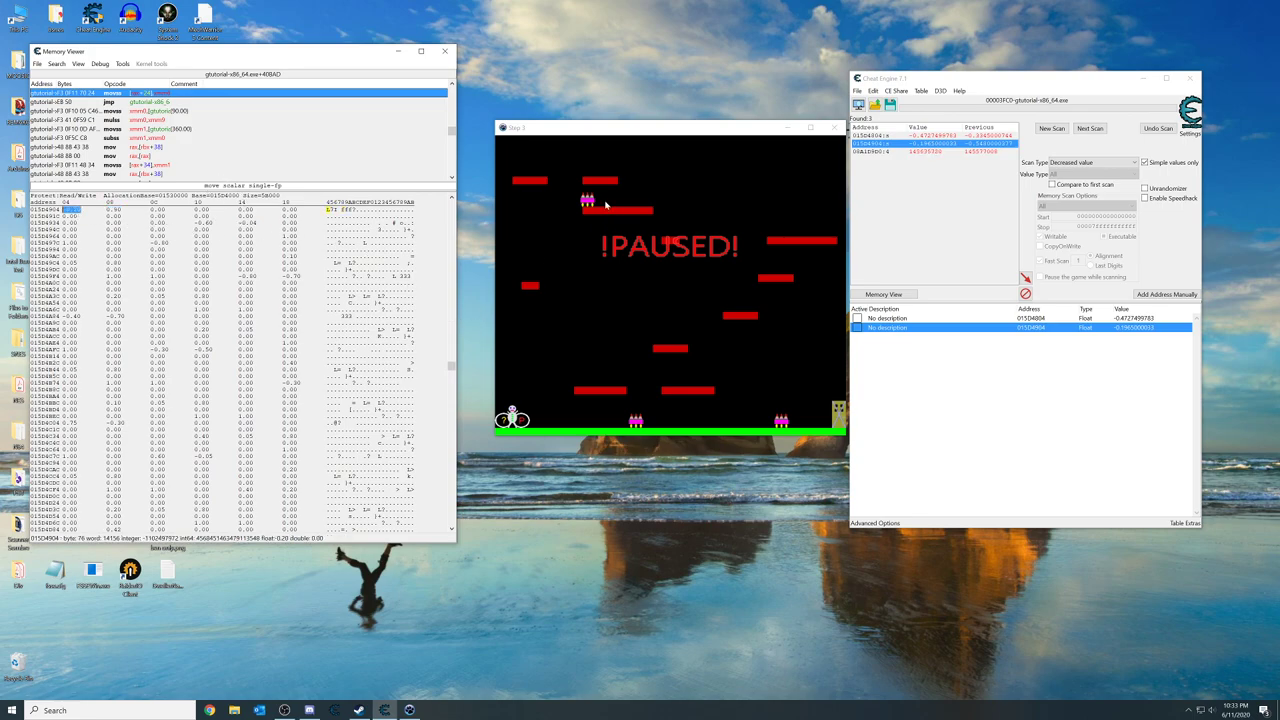
pyautogui.click(605, 328)
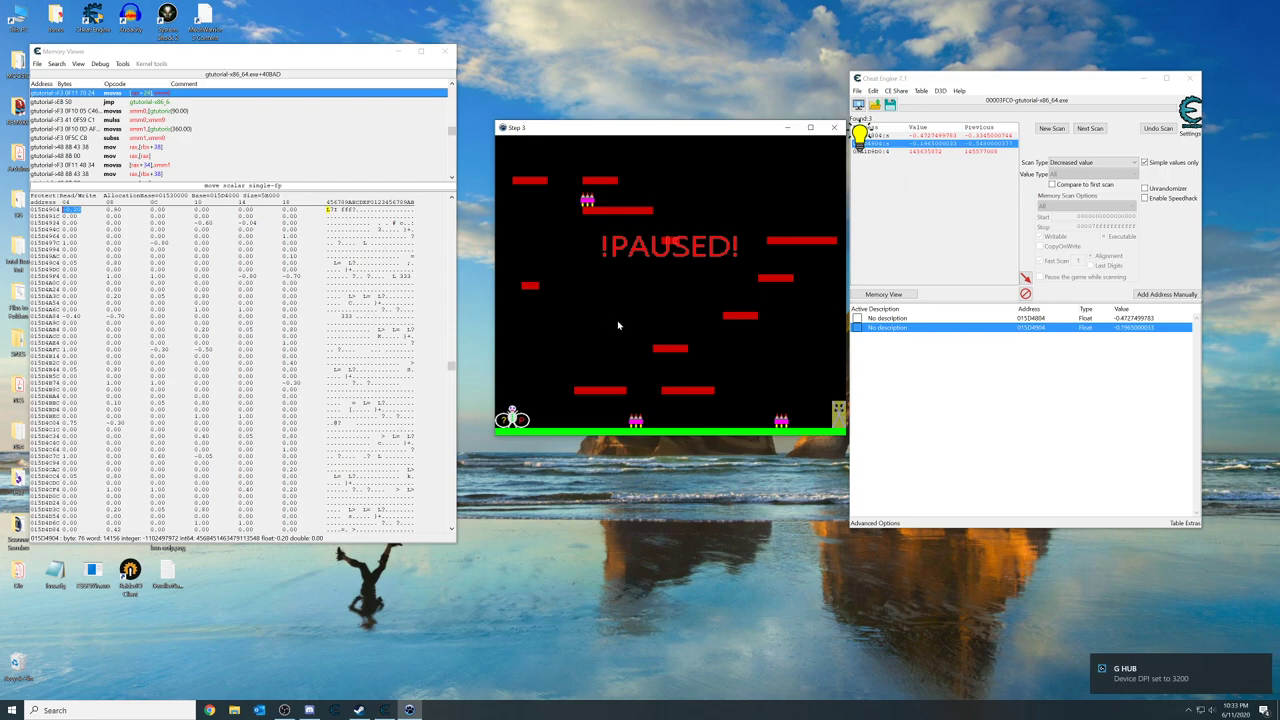
# Find out what writes to address 015D4904, moving the results window below the game and running the platformer briefly.
pyautogui.rightClick(962, 336)
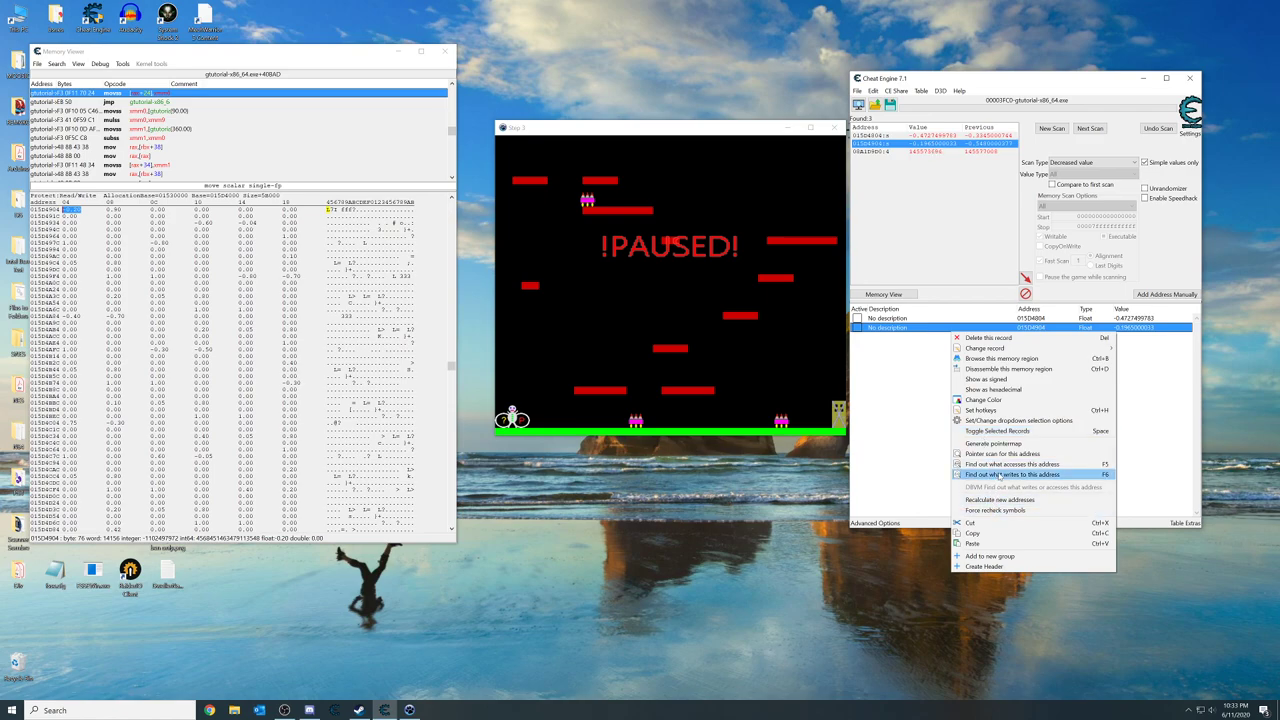
pyautogui.click(999, 476)
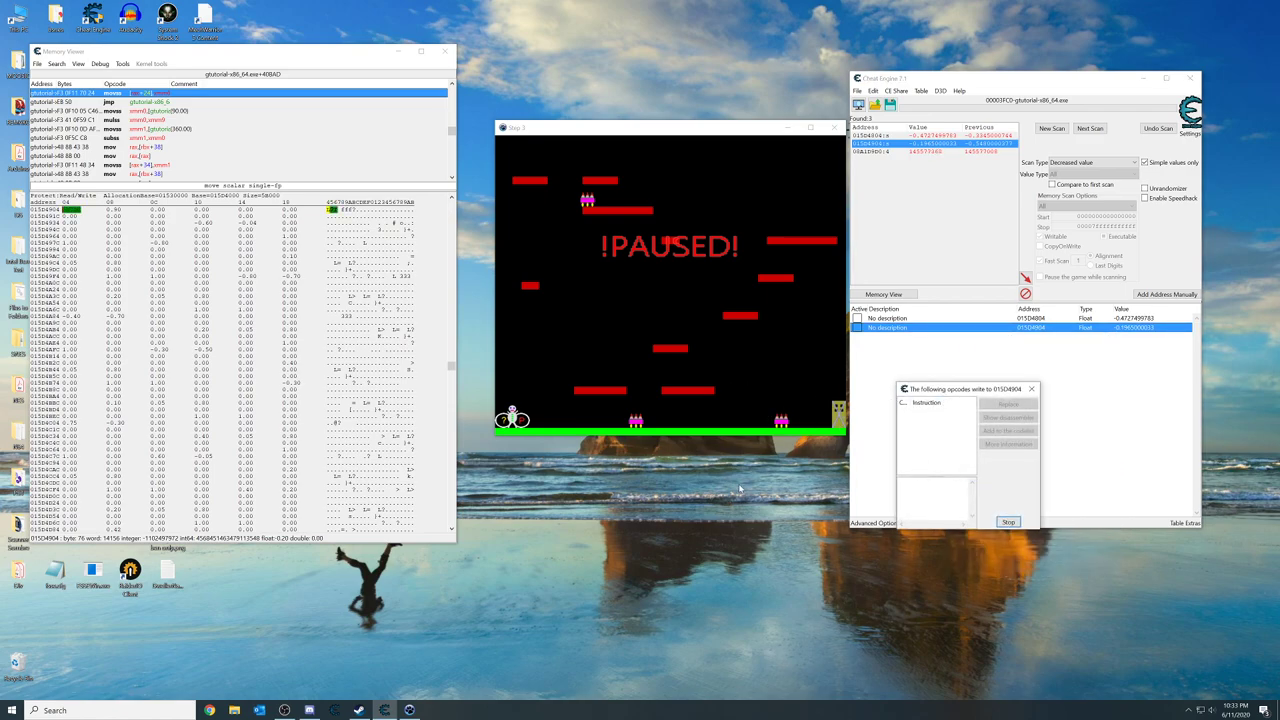
pyautogui.moveTo(950, 392); pyautogui.dragTo(688, 500)
pyautogui.click(718, 352)
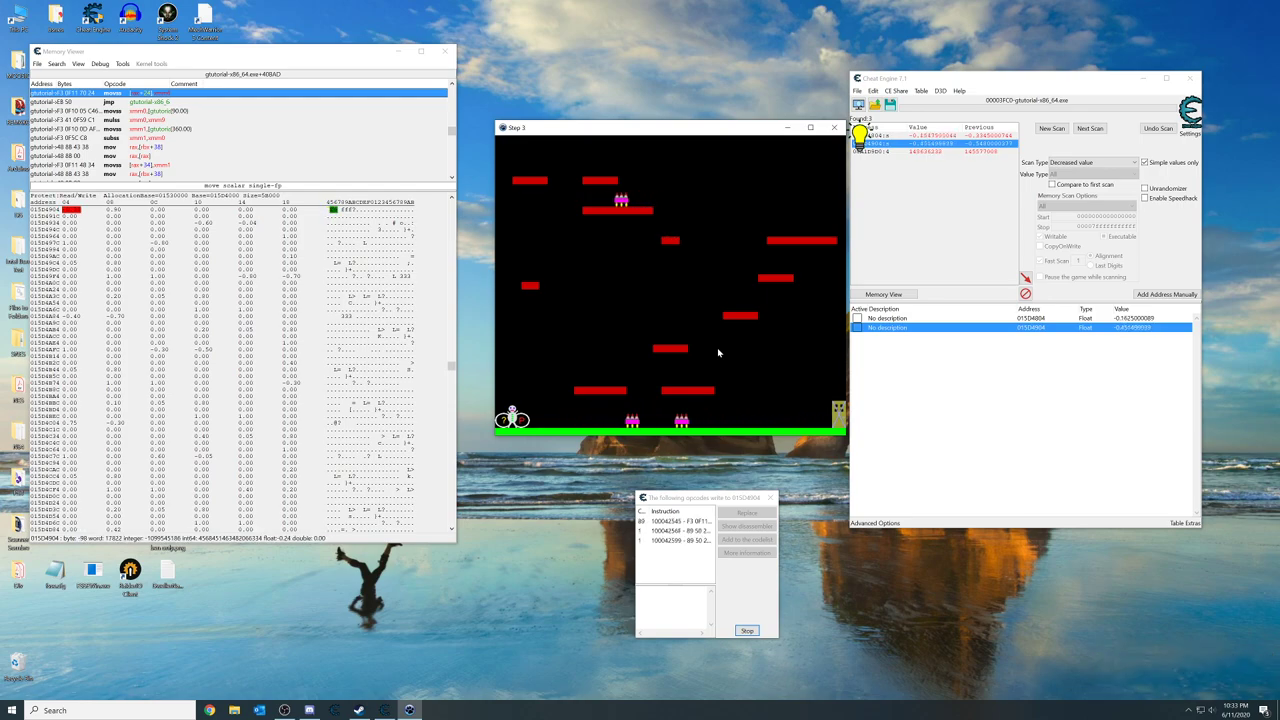
pyautogui.press('p')
# Show the first listed writing instruction in the disassembler and find out what addresses it accesses.
pyautogui.click(655, 521)
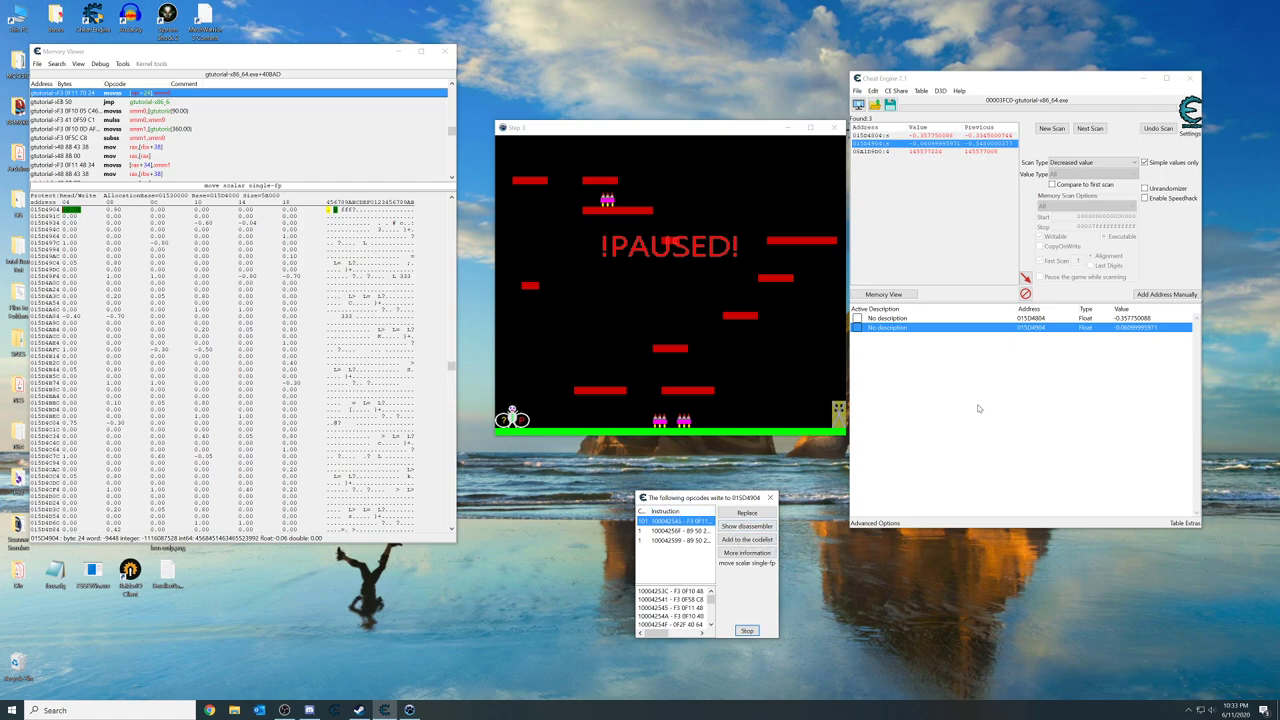
pyautogui.click(747, 526)
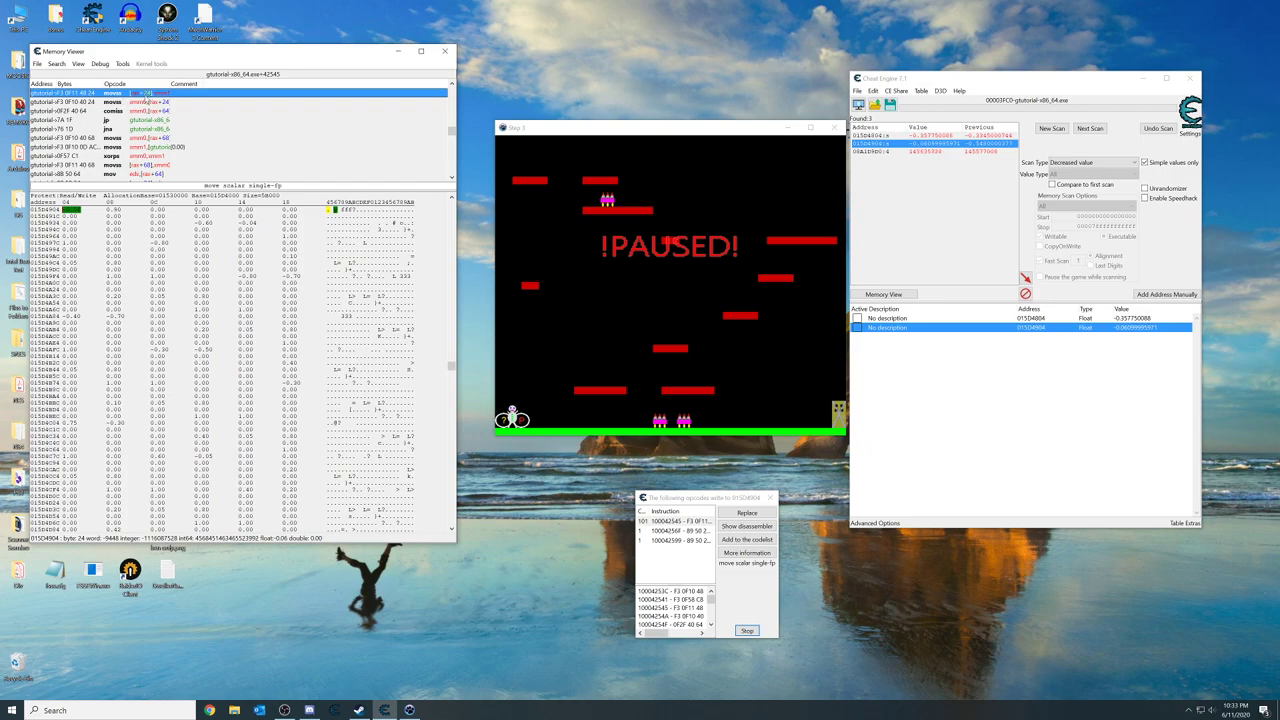
pyautogui.rightClick(148, 101)
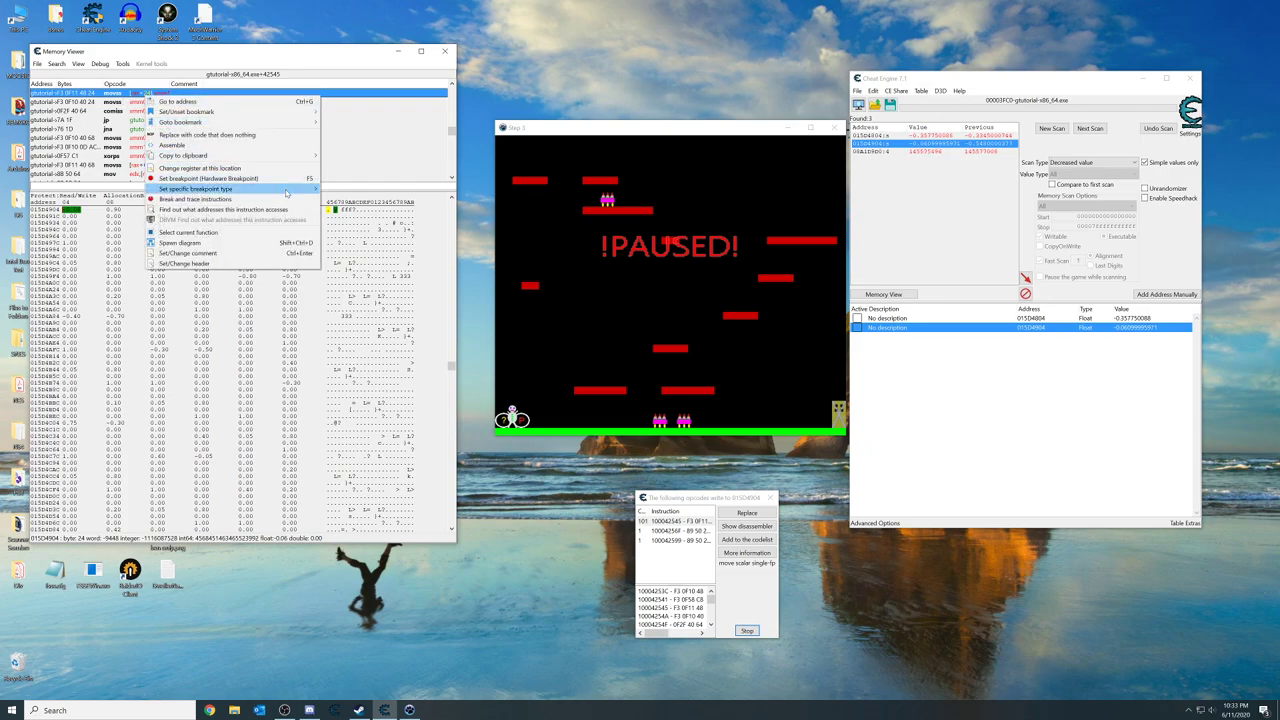
pyautogui.click(106, 110)
pyautogui.rightClick(104, 94)
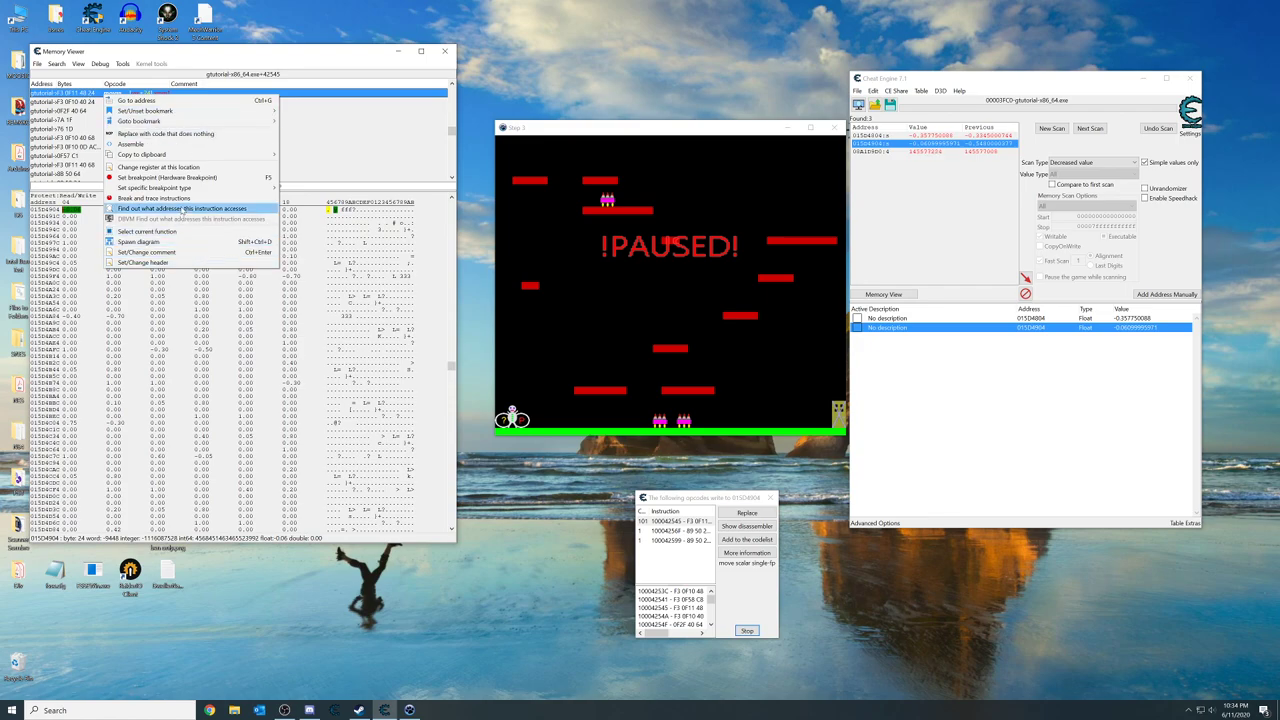
pyautogui.click(183, 210)
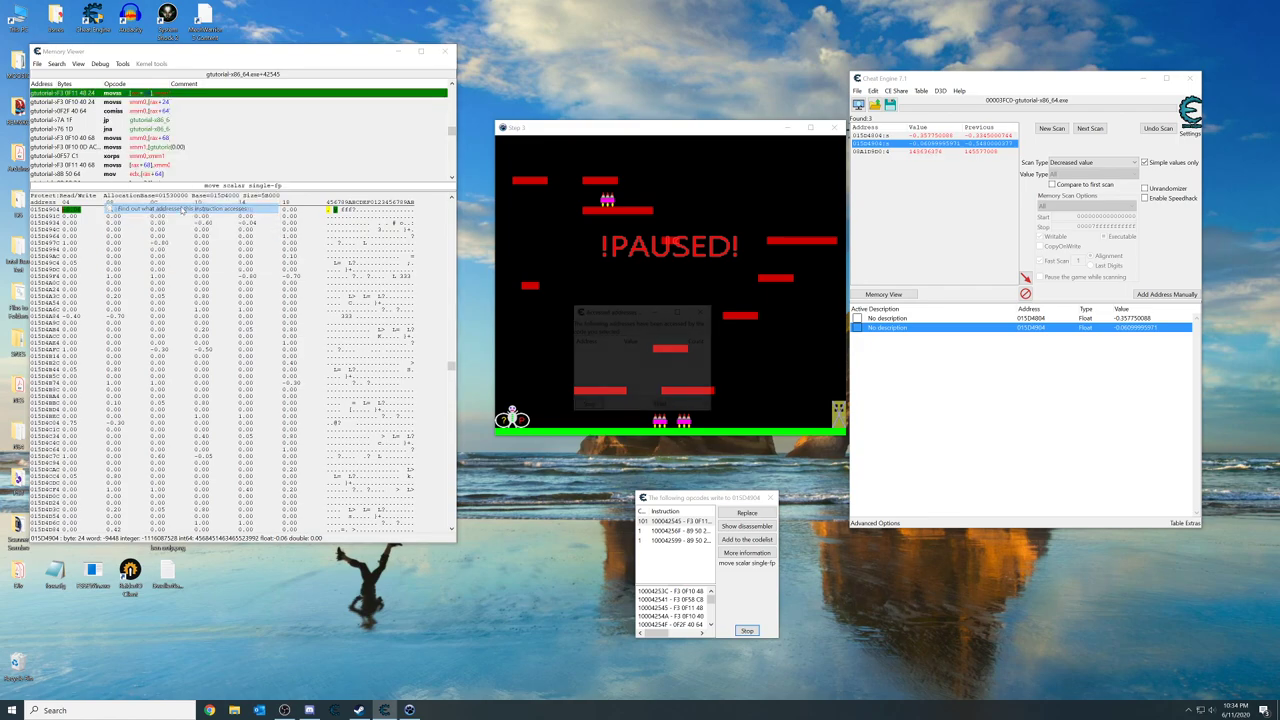
# Move the accessed addresses window clear of the game and run the platformer briefly to collect addresses.
pyautogui.moveTo(608, 311); pyautogui.dragTo(564, 491)
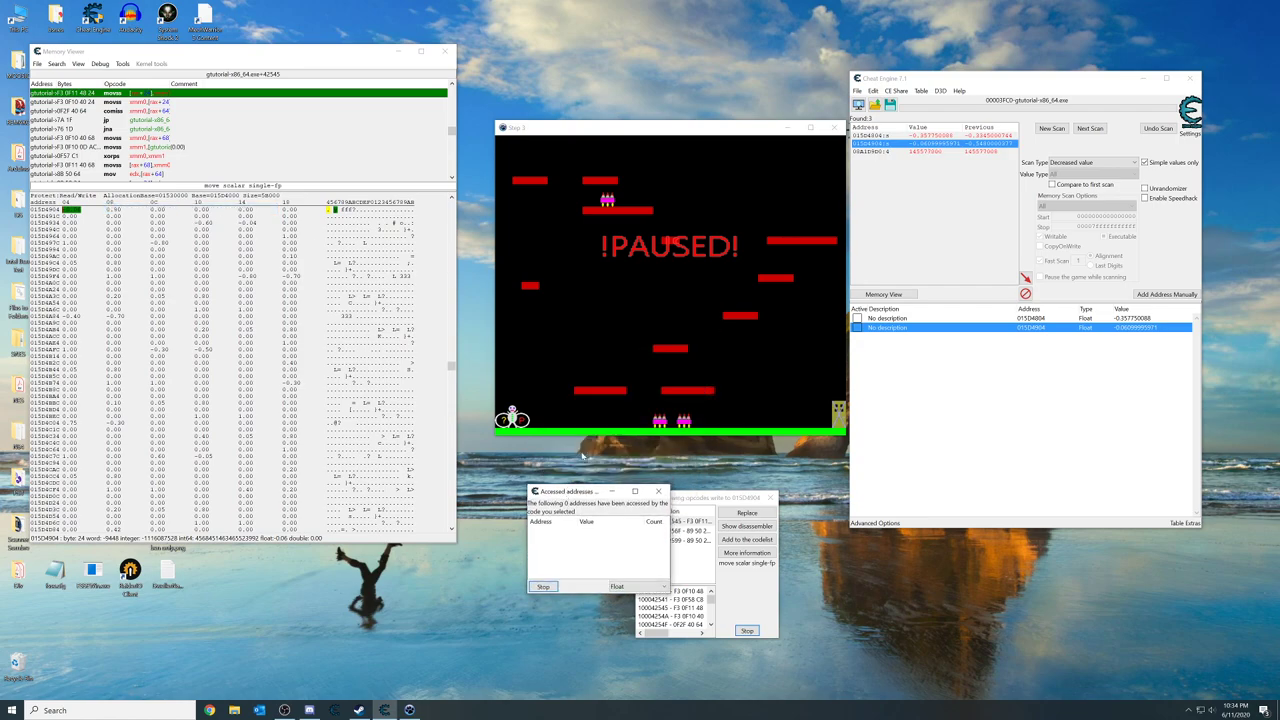
pyautogui.click(645, 371)
pyautogui.press('p')
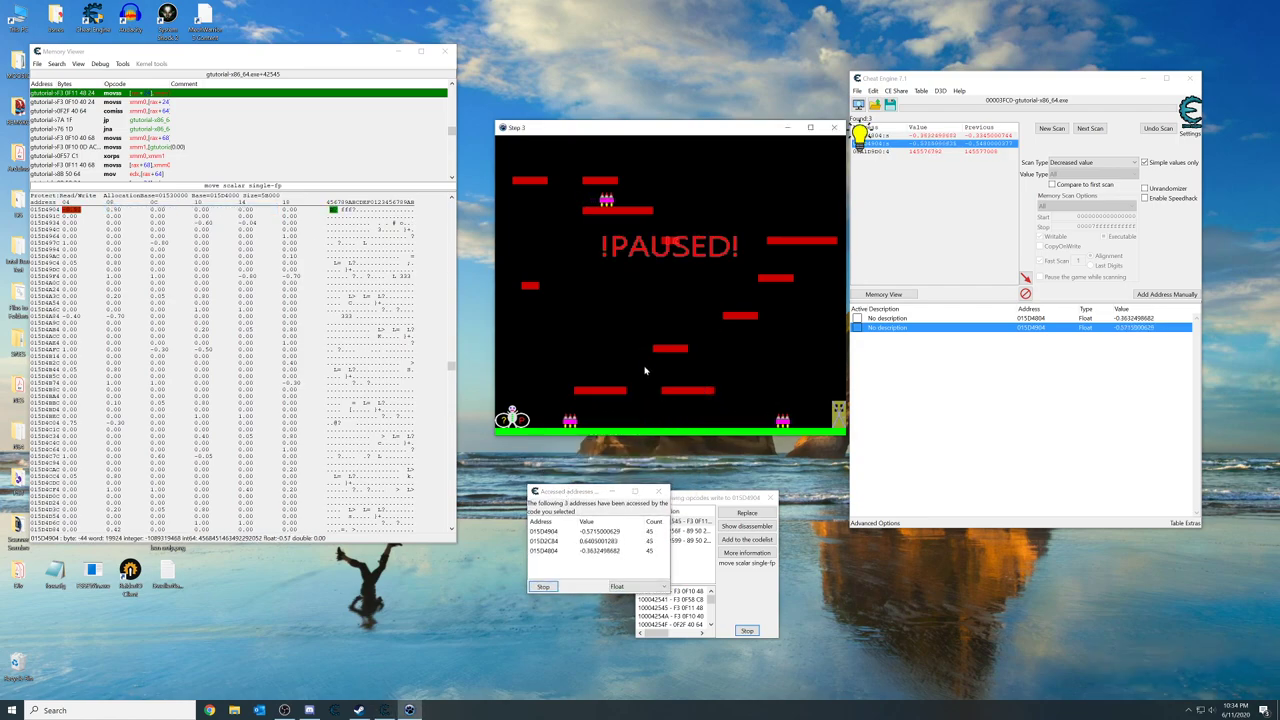
# Add the accessed address missing from the cheat table, 015D2C84, to the address list.
pyautogui.click(553, 532)
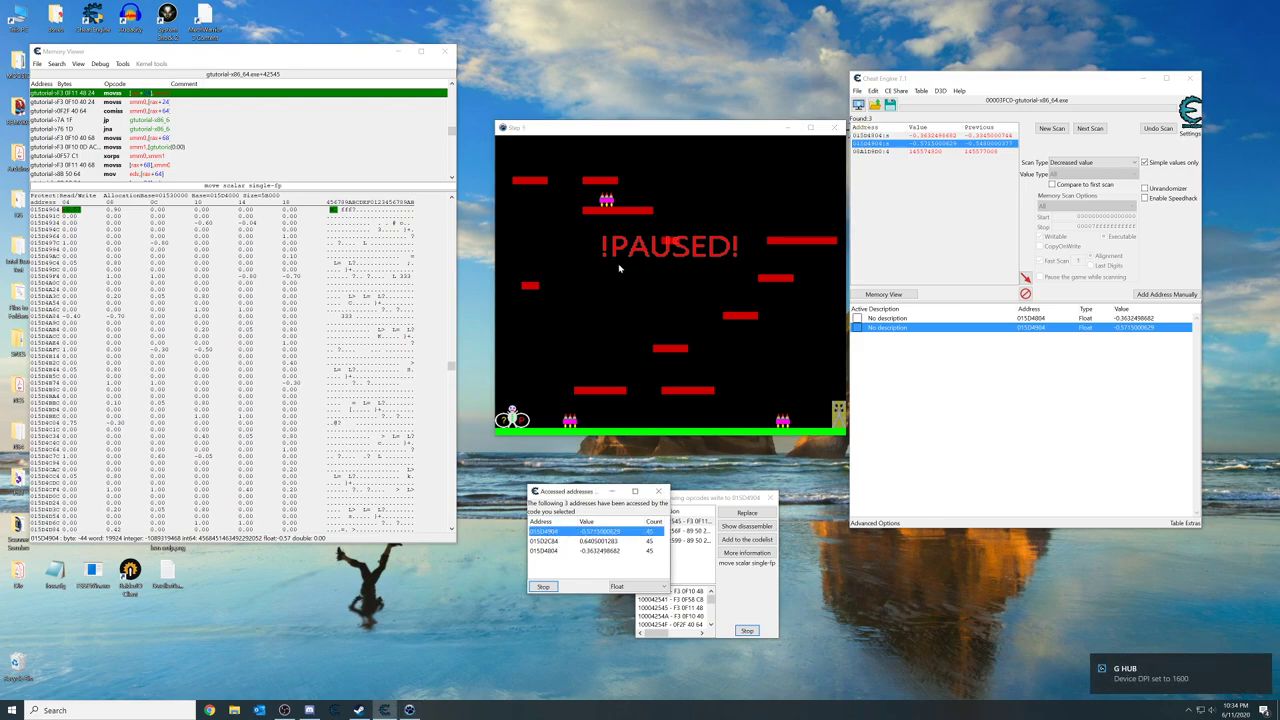
pyautogui.click(552, 552)
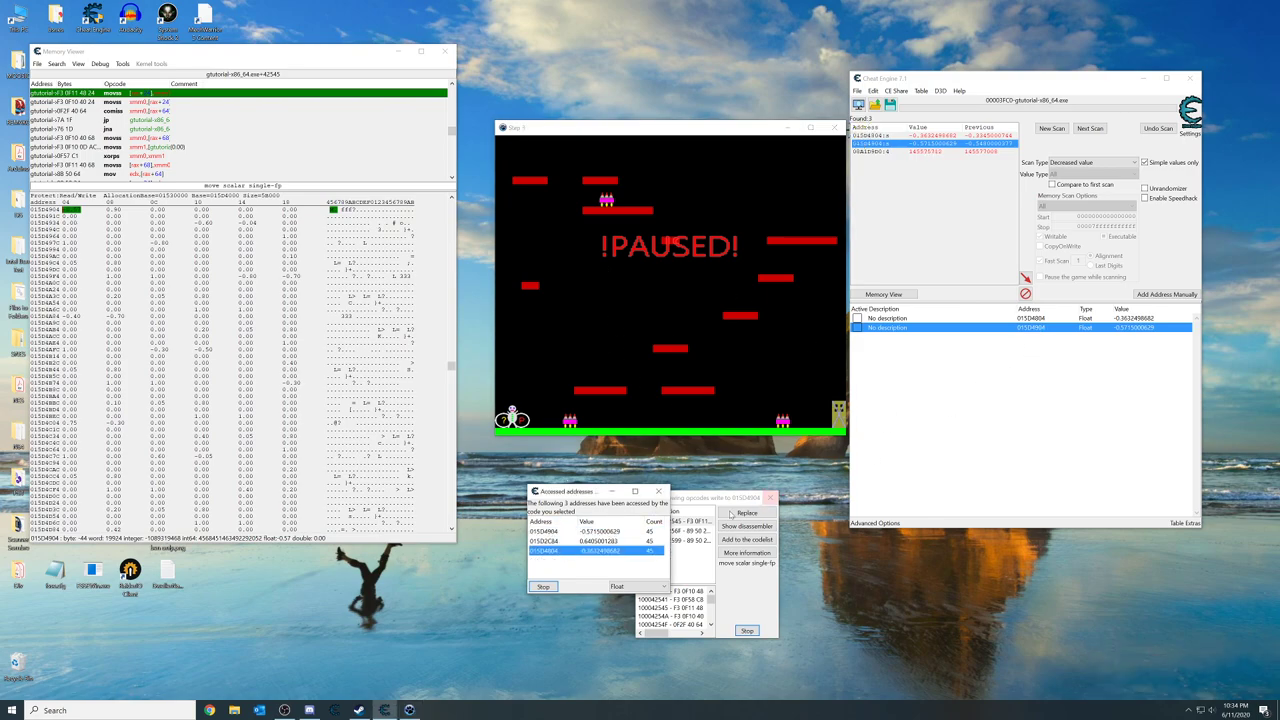
pyautogui.click(553, 532)
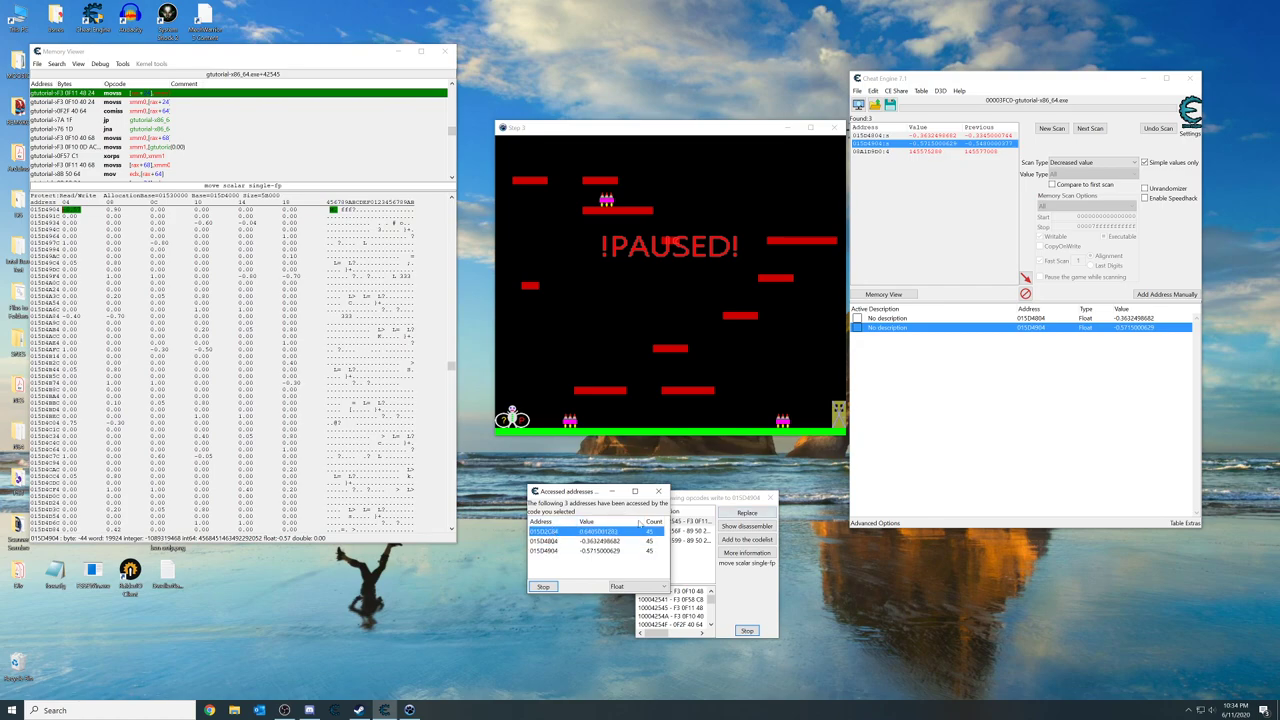
pyautogui.doubleClick(588, 533)
# Freeze all three enemy addresses and run the platformer briefly to test them.
pyautogui.click(872, 347)
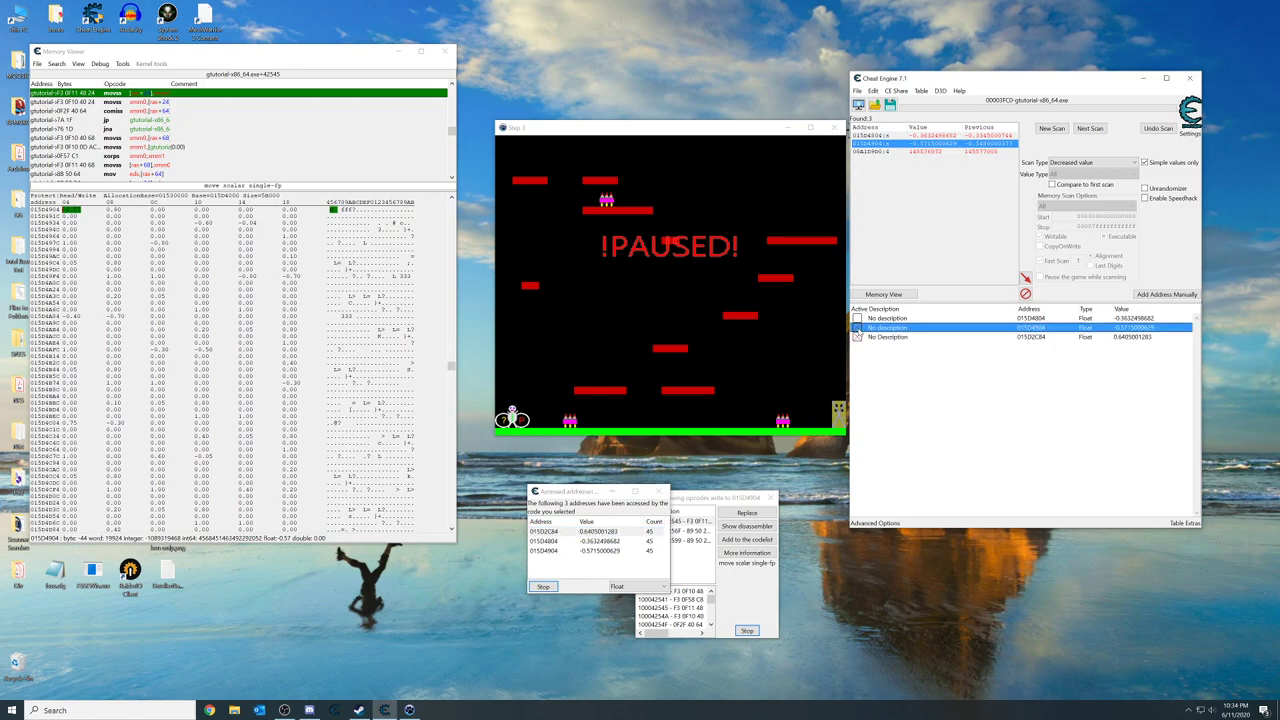
pyautogui.click(703, 379)
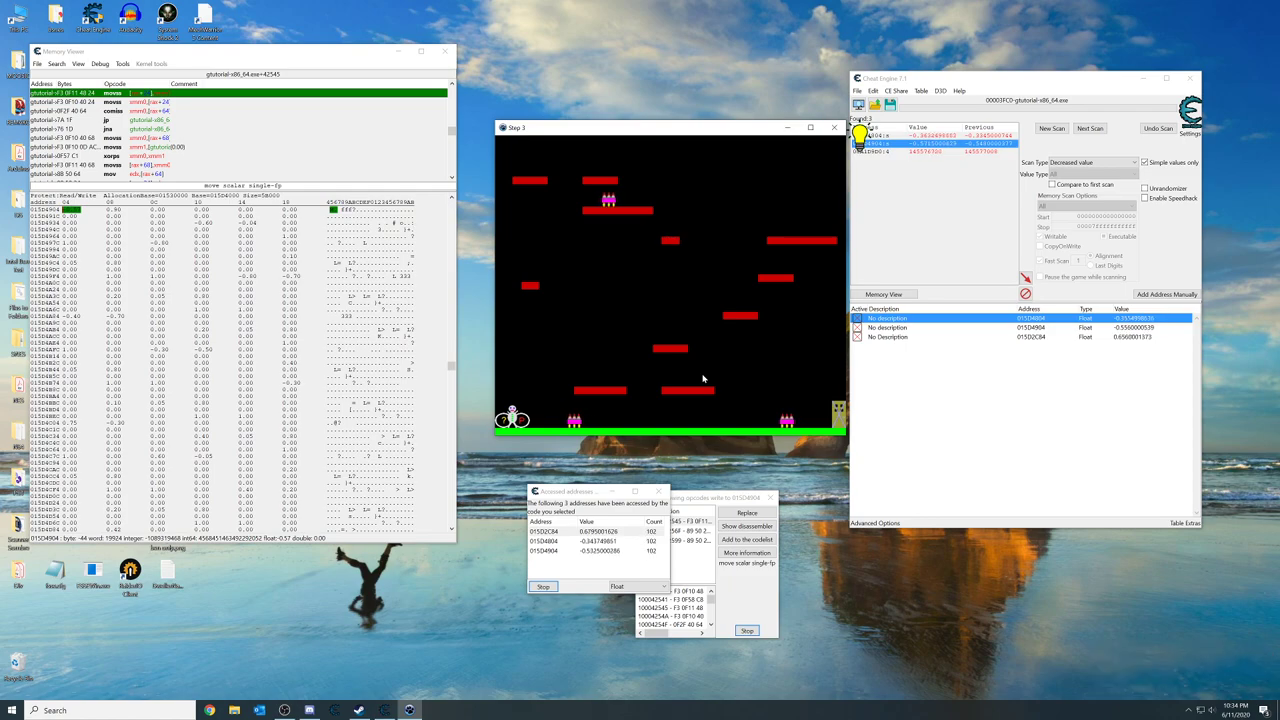
pyautogui.press('p')
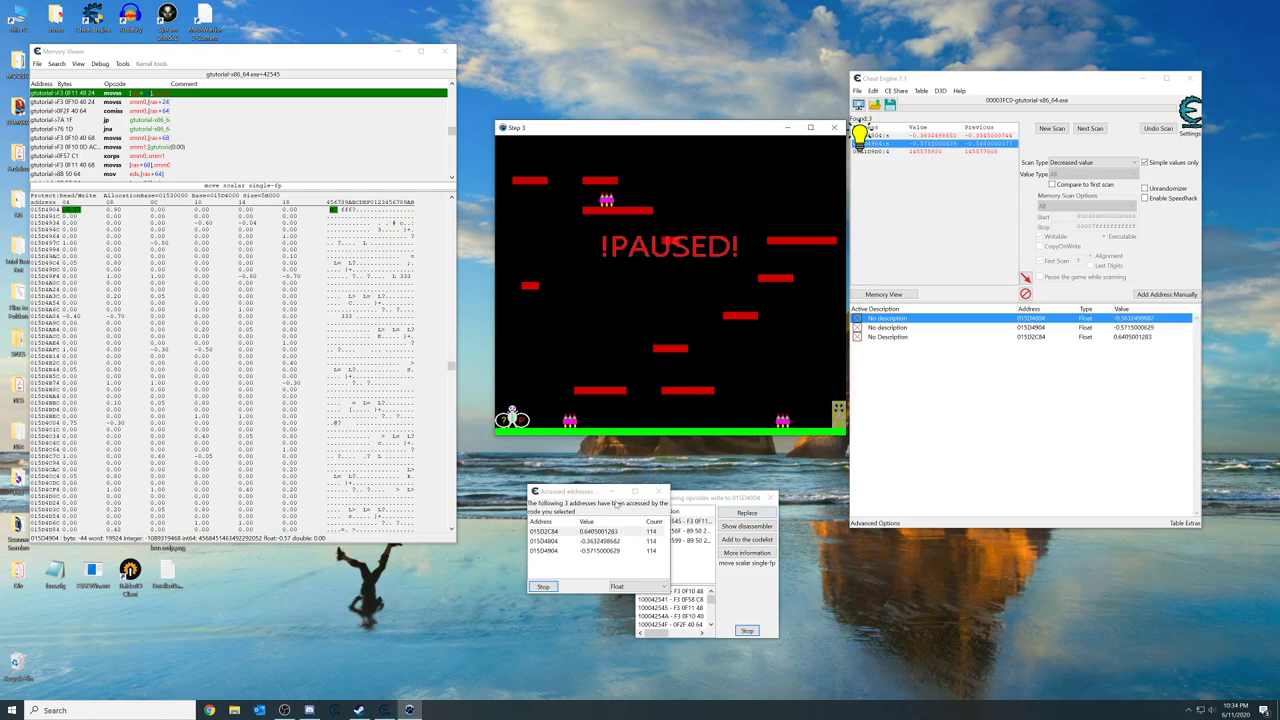
# Add the neighbouring address 015D4908 from the Memory Viewer to the address list as a Float and freeze it.
pyautogui.click(113, 209)
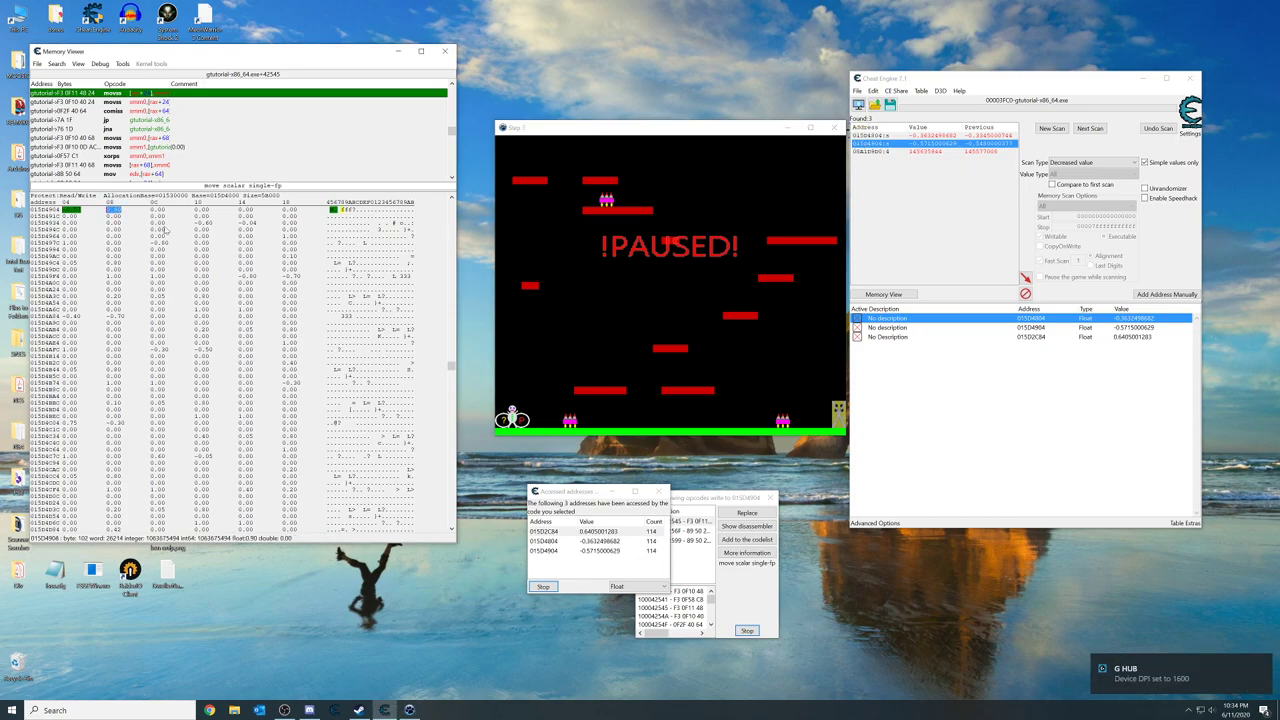
pyautogui.doubleClick(110, 211)
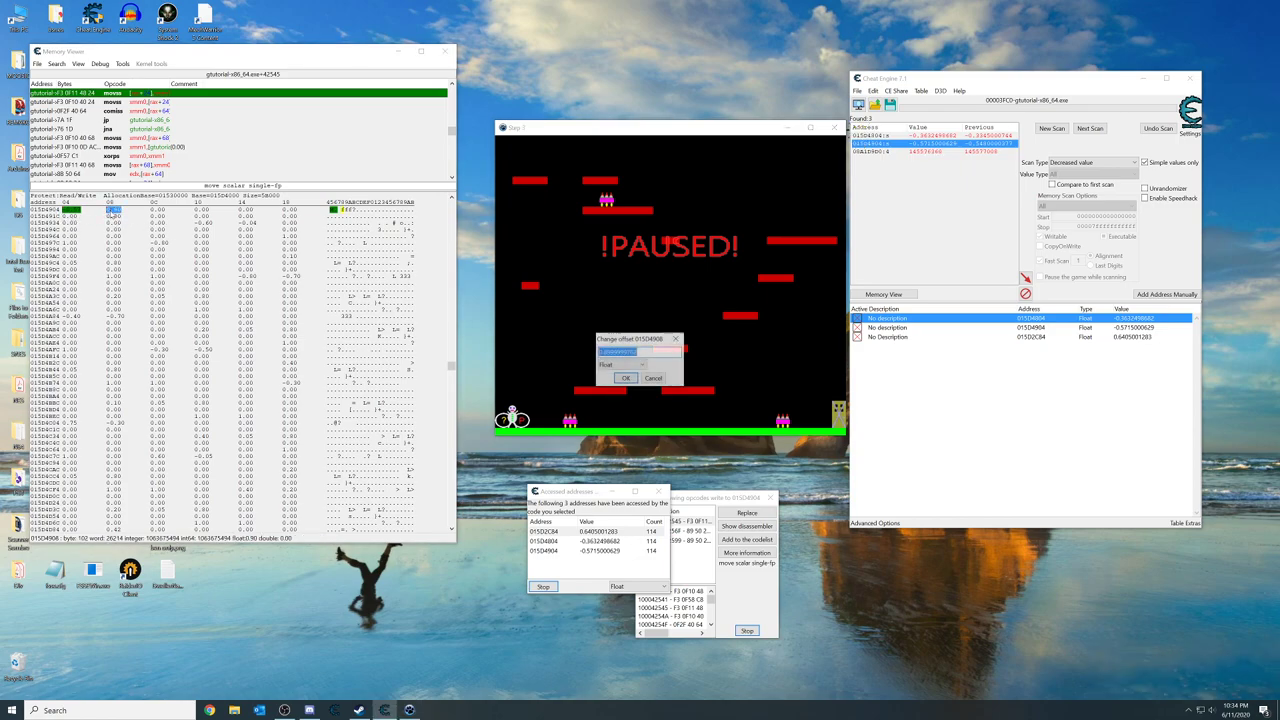
pyautogui.click(653, 378)
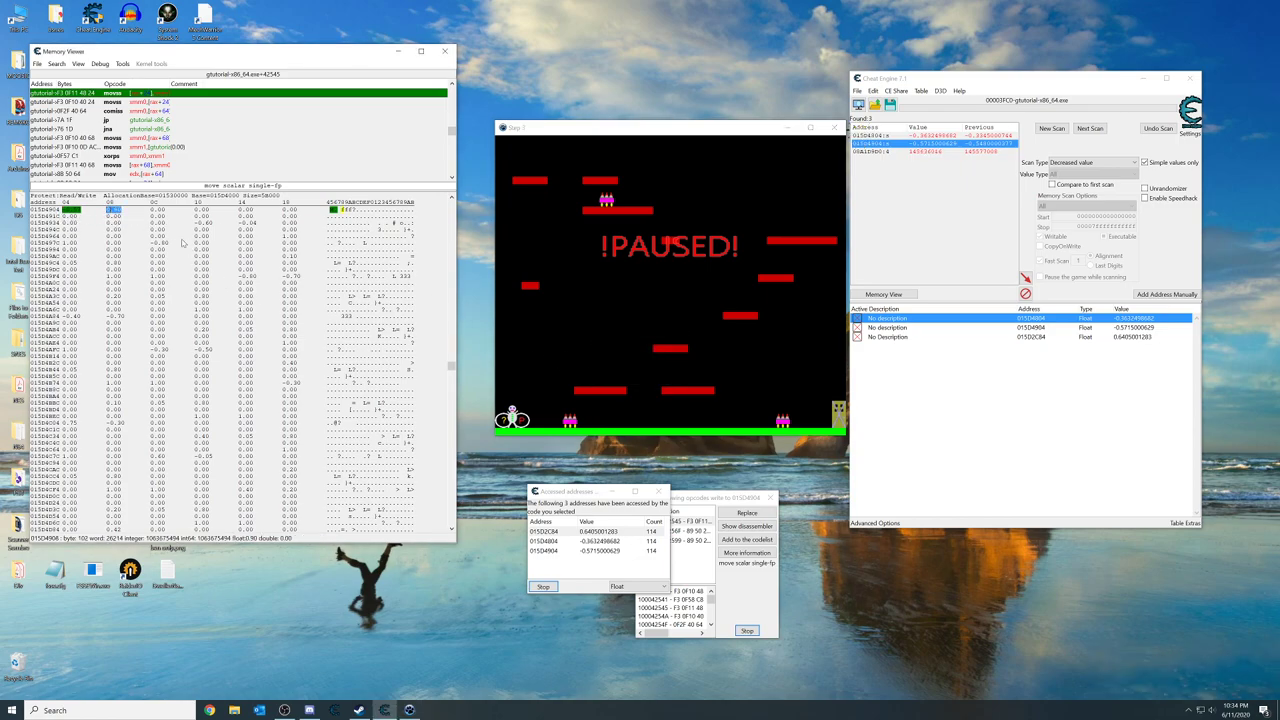
pyautogui.rightClick(116, 215)
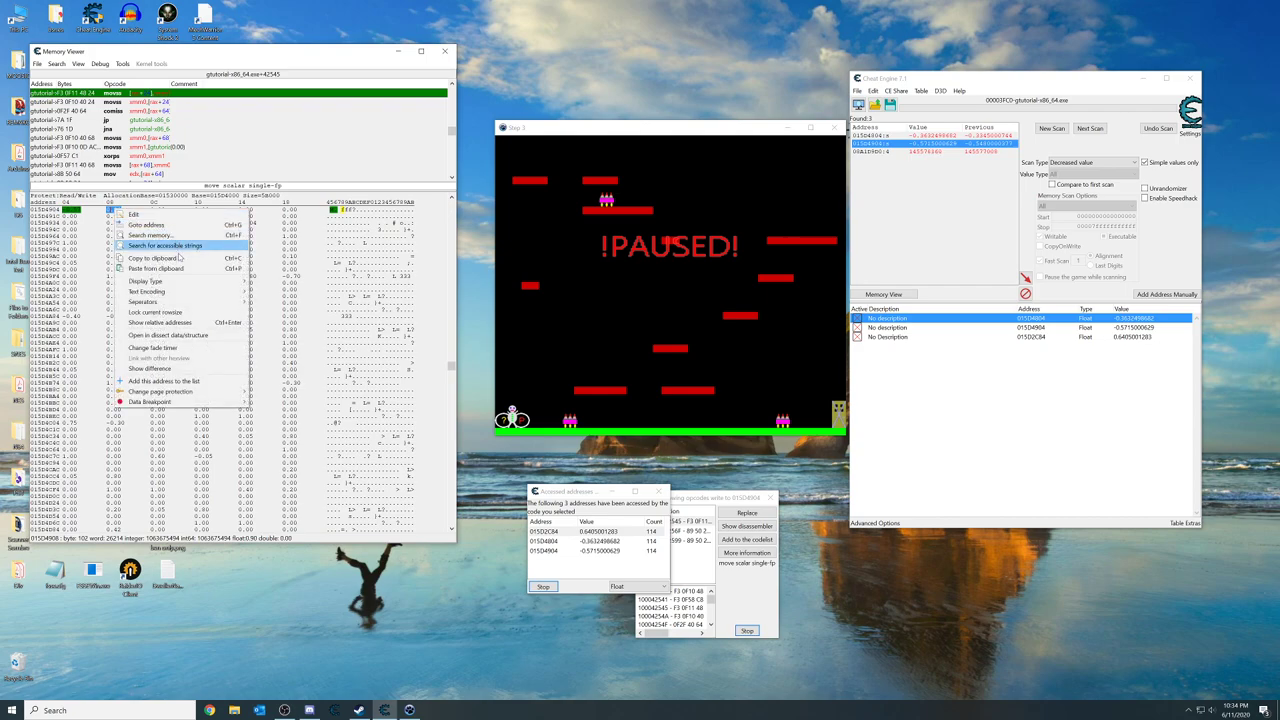
pyautogui.click(165, 381)
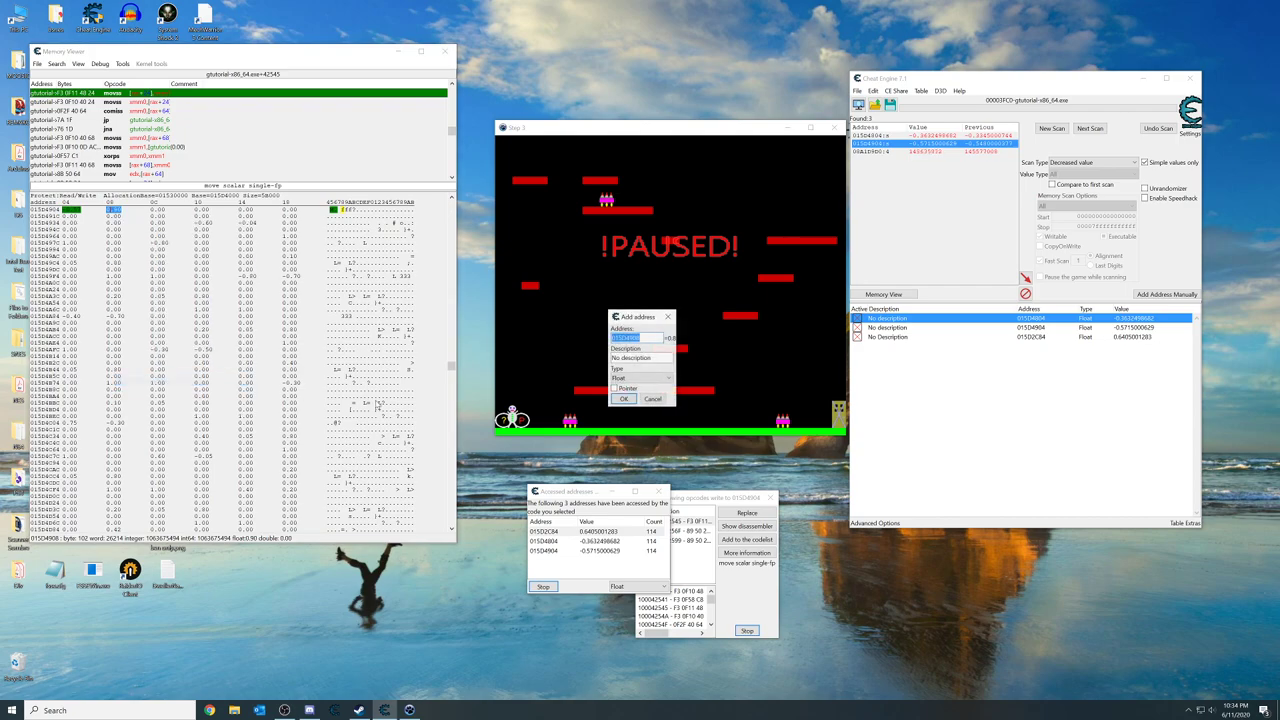
pyautogui.click(623, 399)
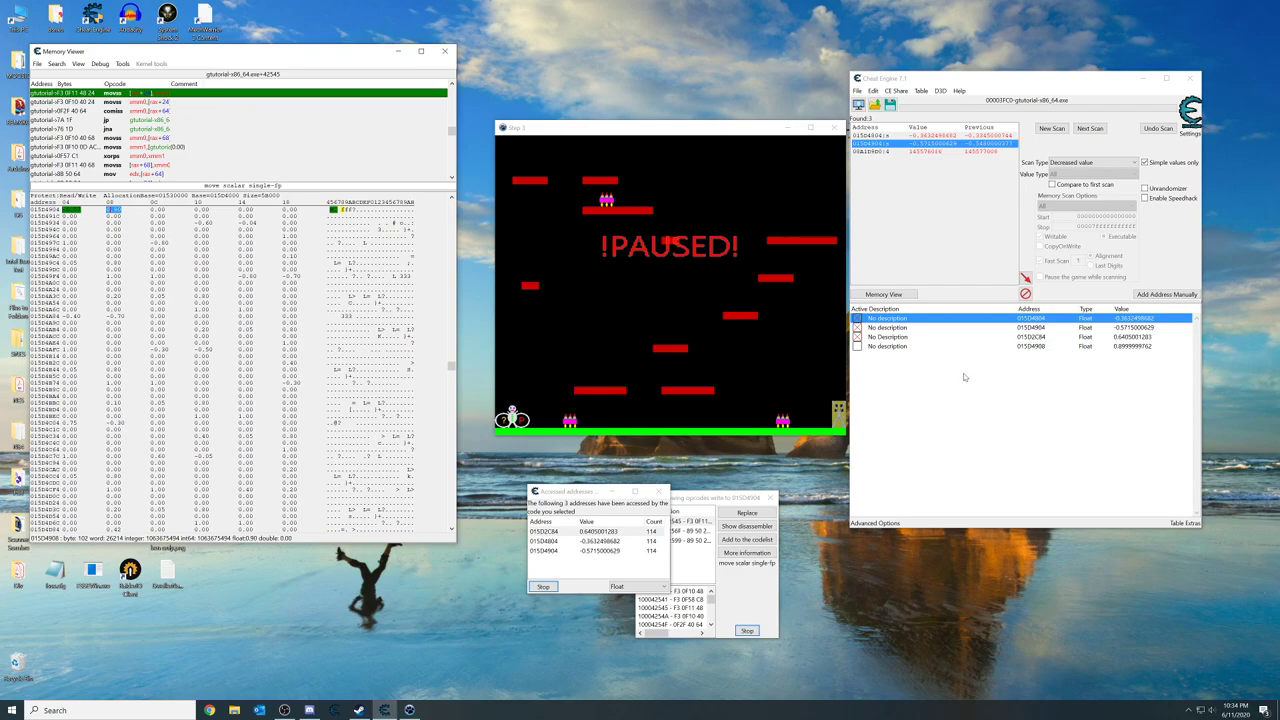
pyautogui.click(865, 348)
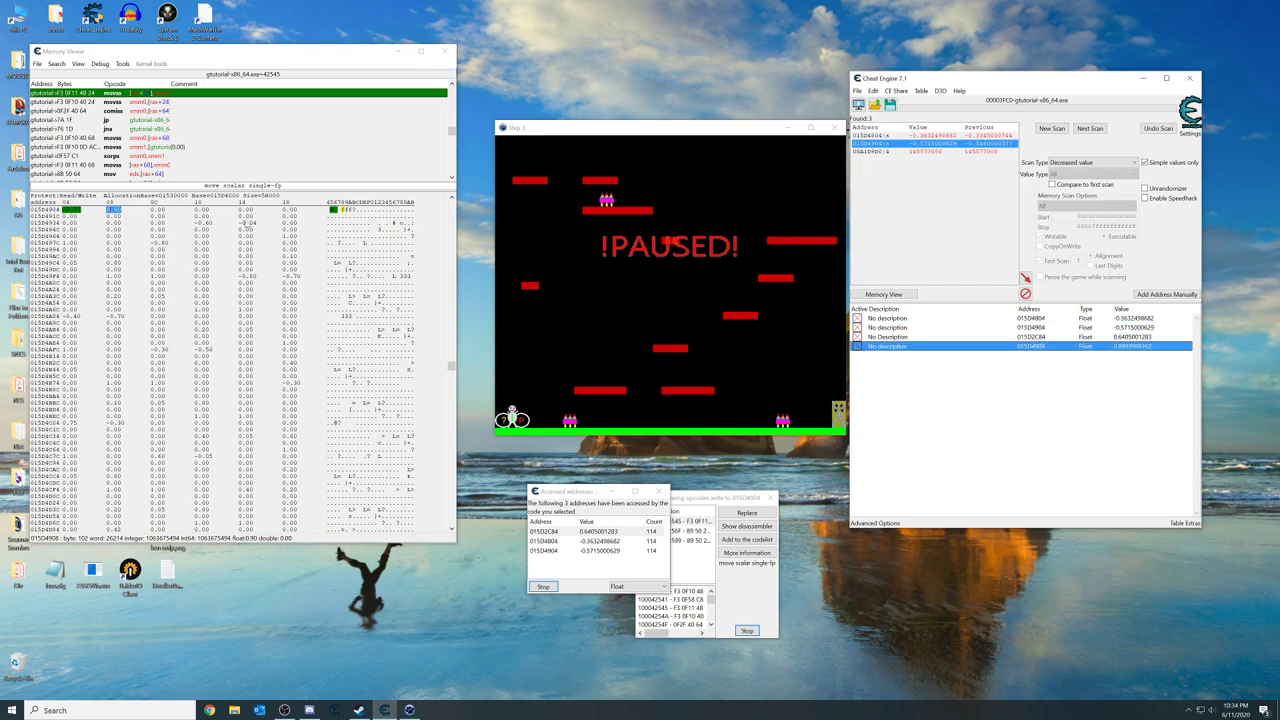
# Browse the memory region of 015D2C84 and add the adjacent address 015D2C88 to the address list as a Float.
pyautogui.click(955, 340)
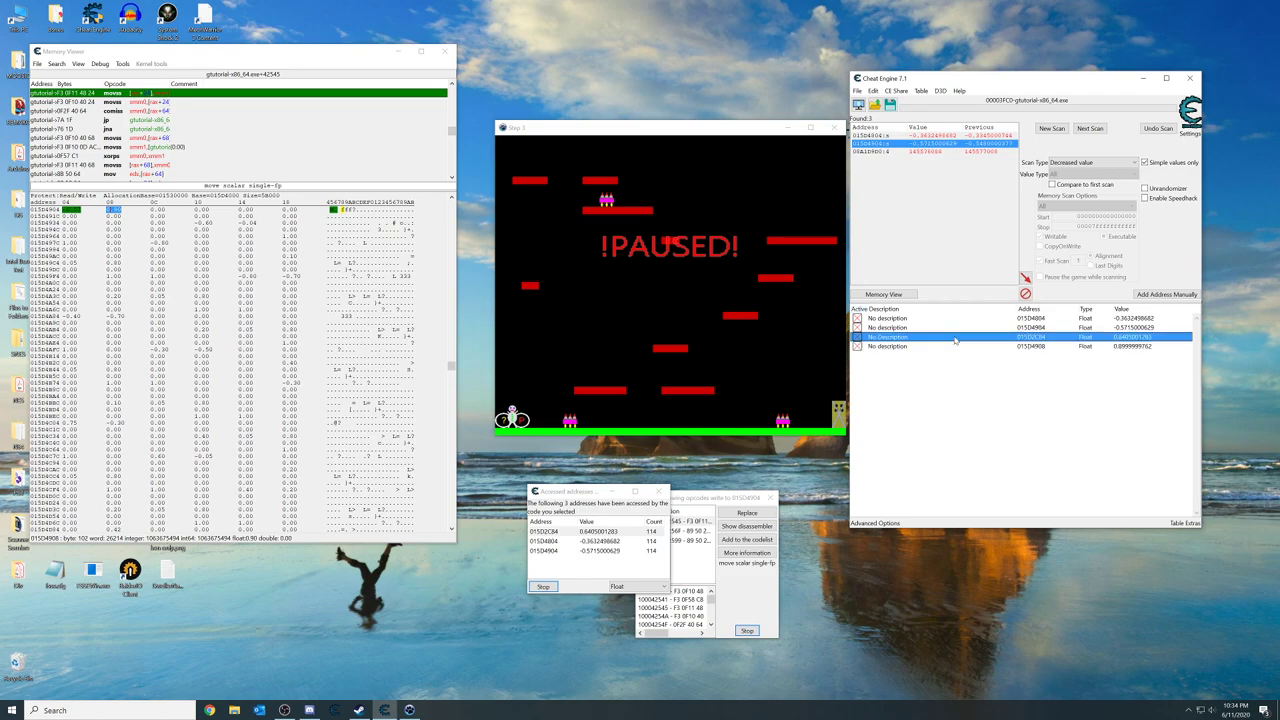
pyautogui.rightClick(955, 340)
pyautogui.click(1016, 367)
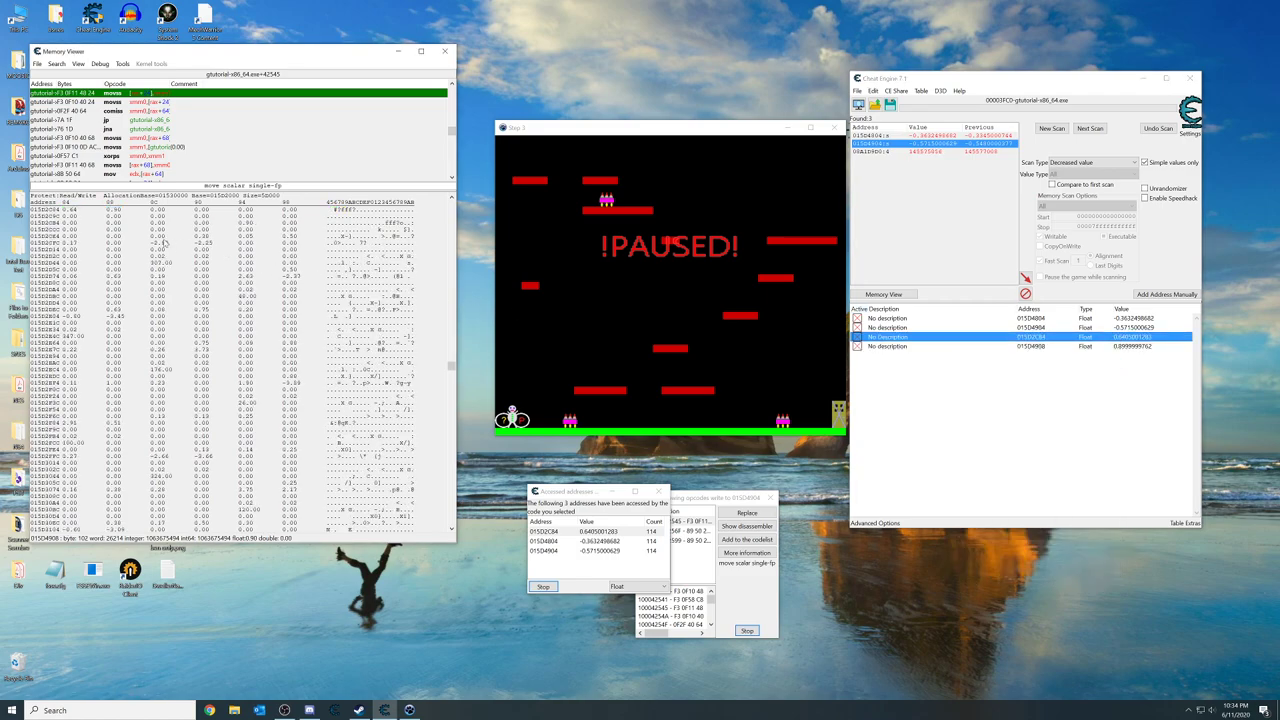
pyautogui.rightClick(112, 210)
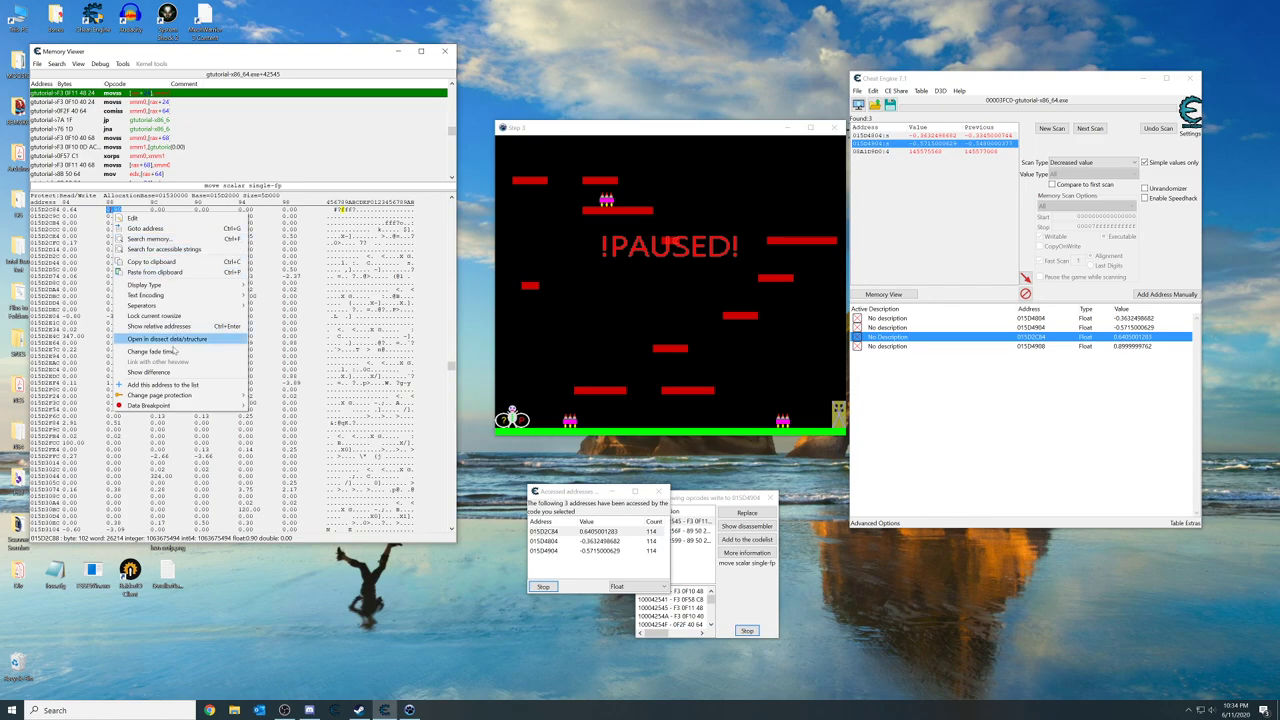
pyautogui.click(160, 384)
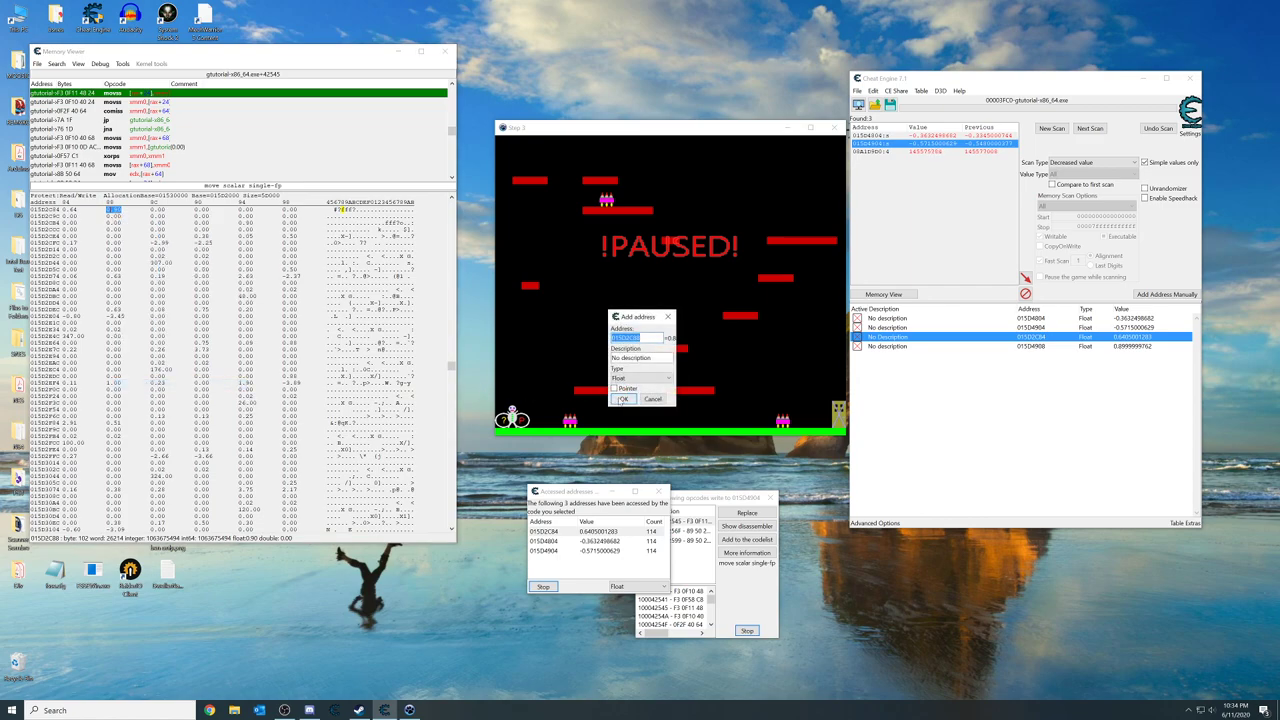
pyautogui.click(622, 399)
# Browse the memory region of 015D4804 and add the adjacent address 015D4808 to the address list as a Float.
pyautogui.click(968, 318)
pyautogui.rightClick(968, 318)
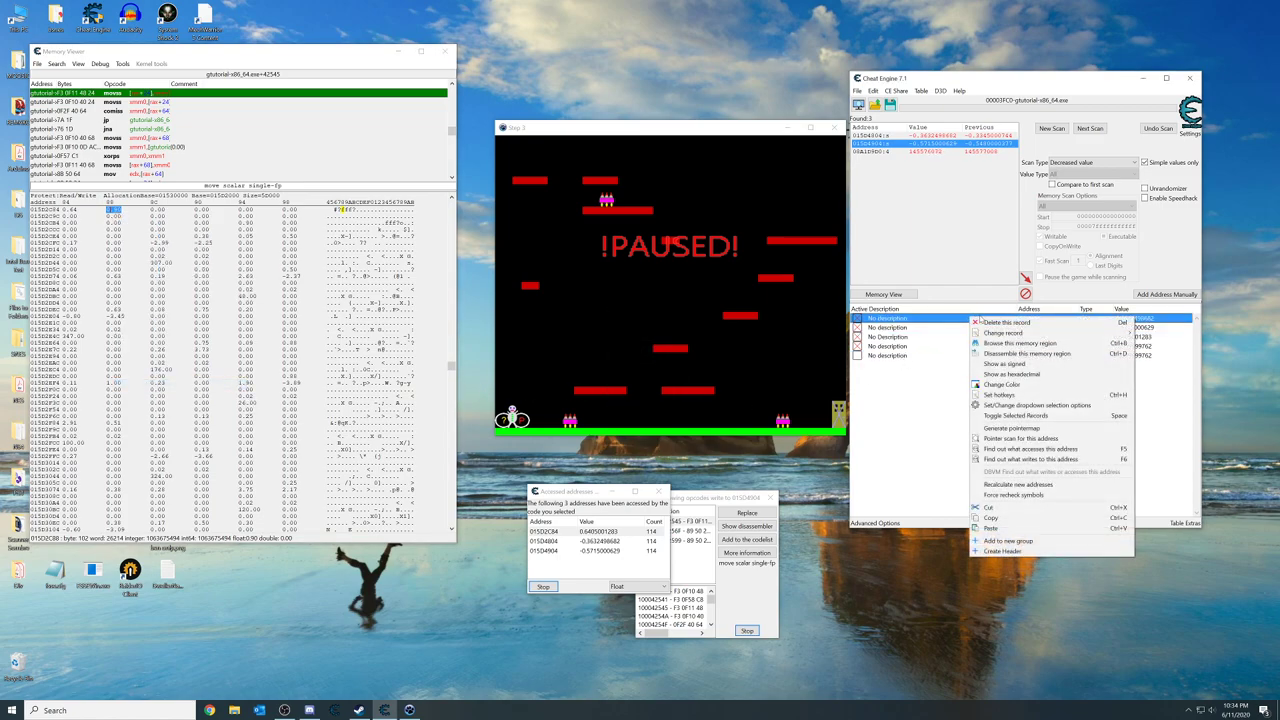
pyautogui.press('Escape')
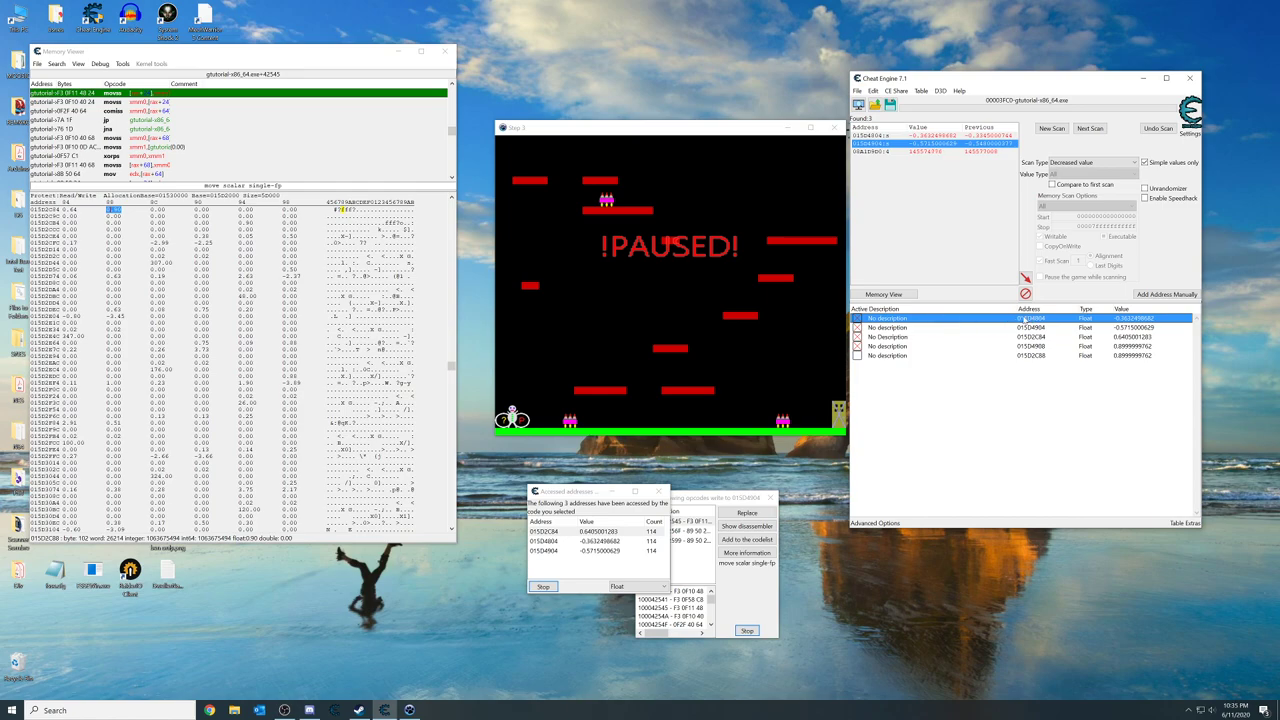
pyautogui.rightClick(1025, 318)
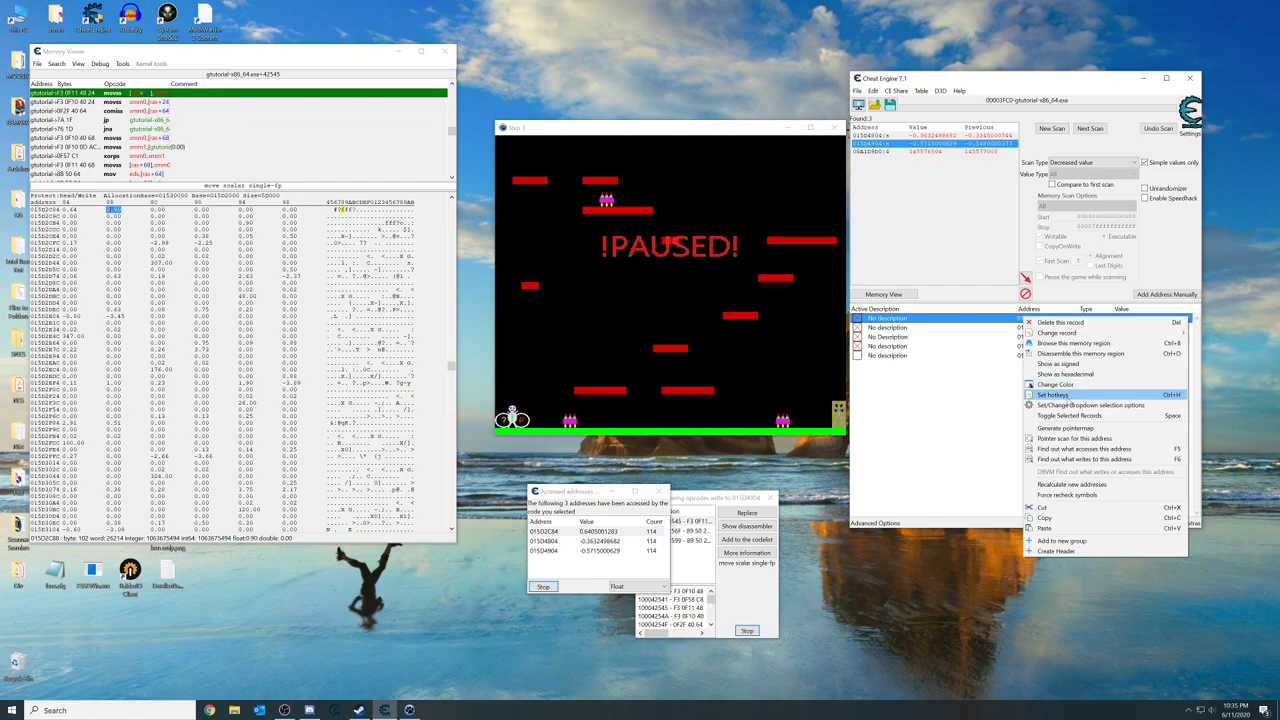
pyautogui.click(1068, 343)
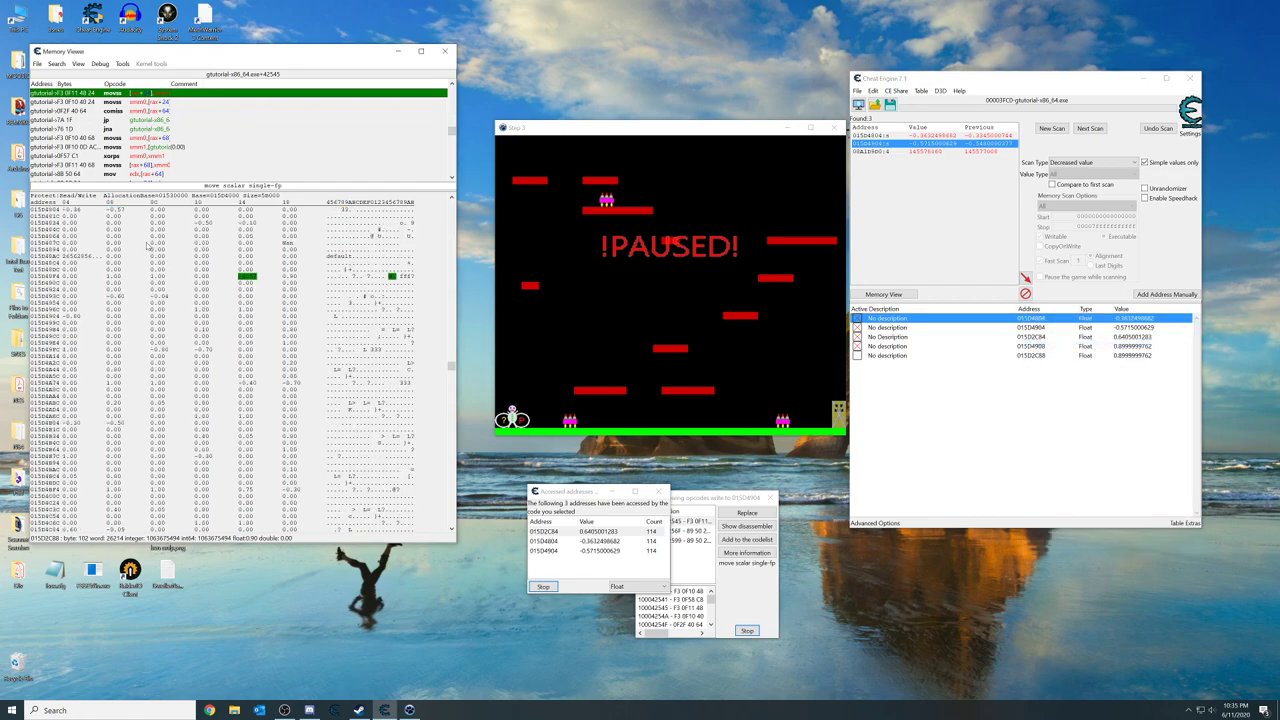
pyautogui.rightClick(124, 213)
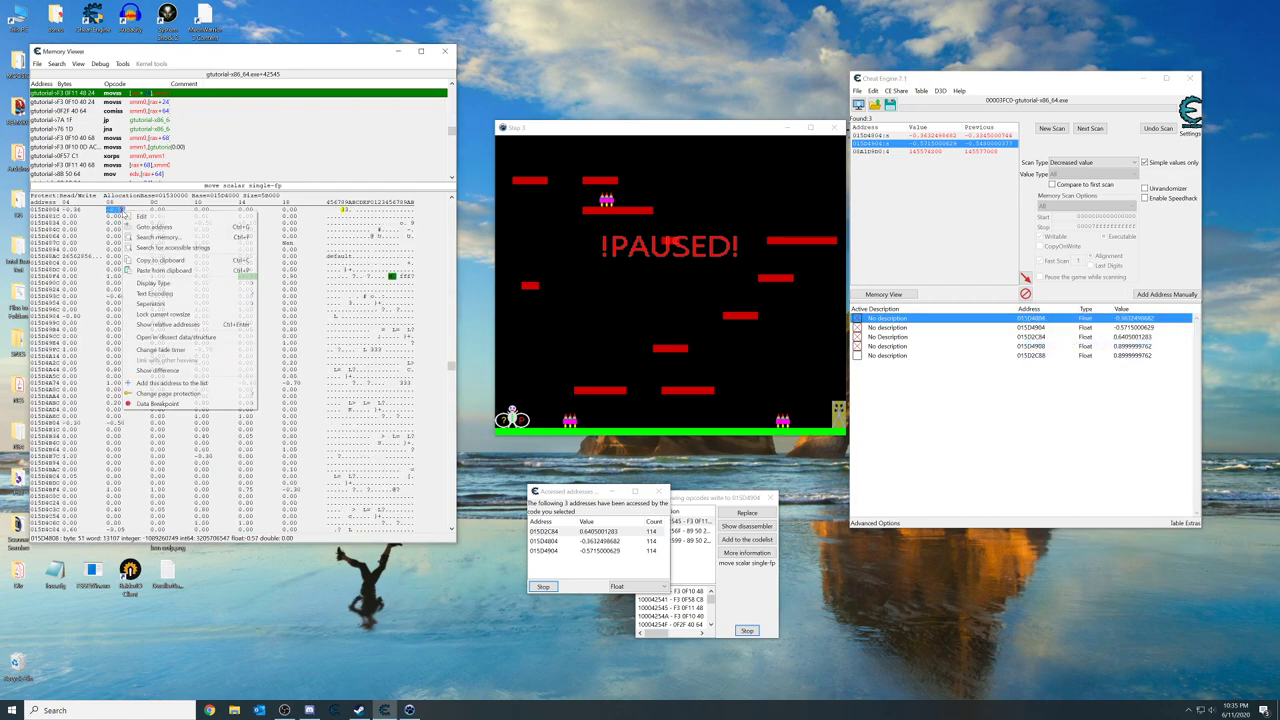
pyautogui.click(155, 383)
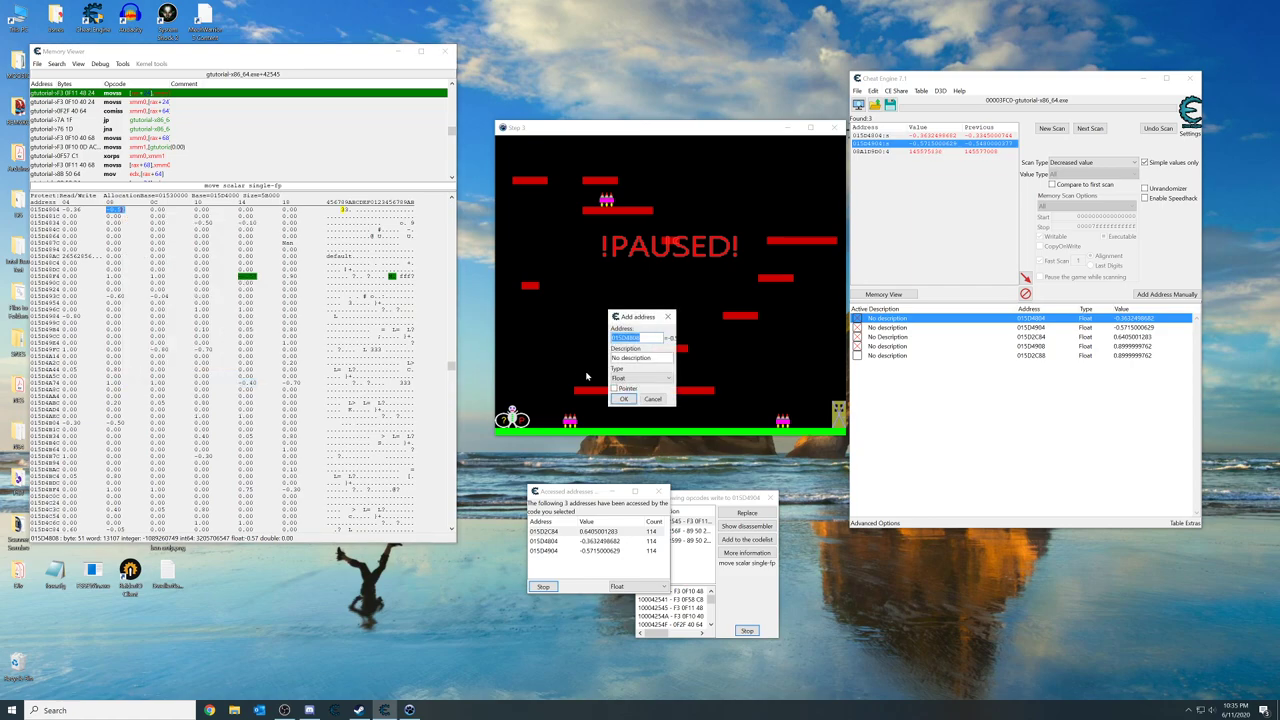
pyautogui.click(616, 399)
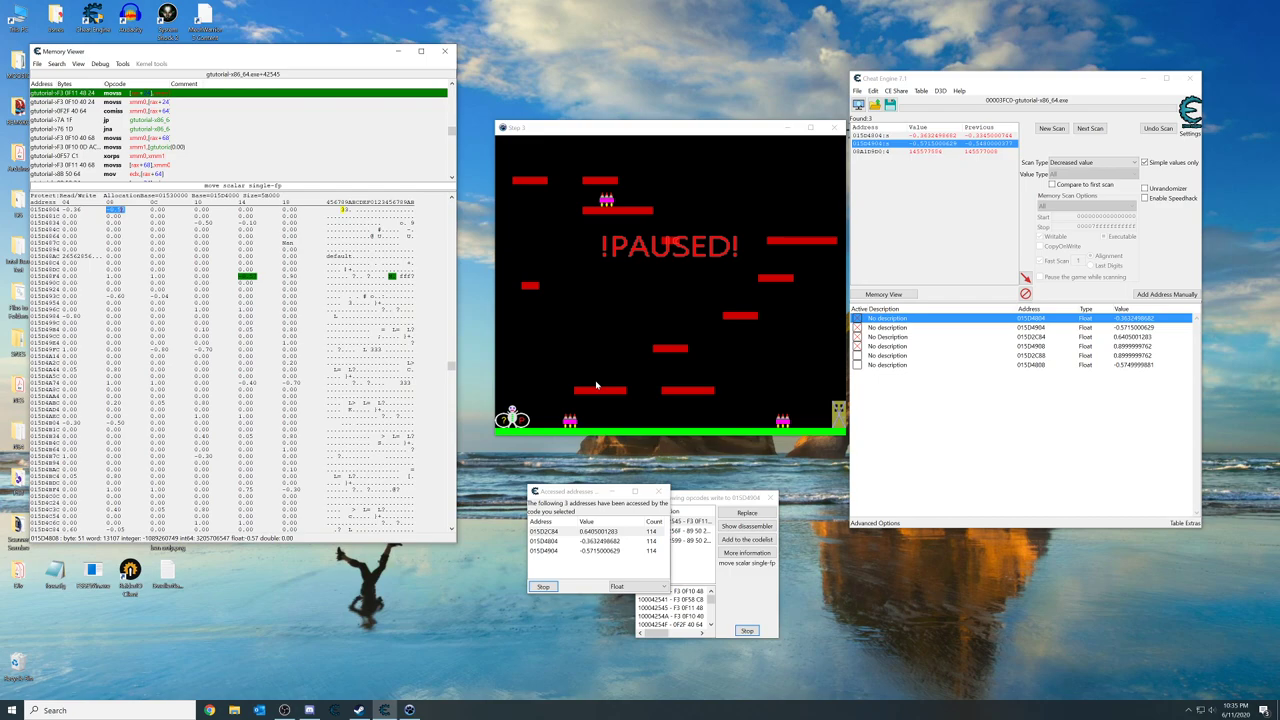
# Freeze addresses 015D2C88 and 015D4808, and set the value of all six enemy coordinate entries to 2.
pyautogui.click(857, 355)
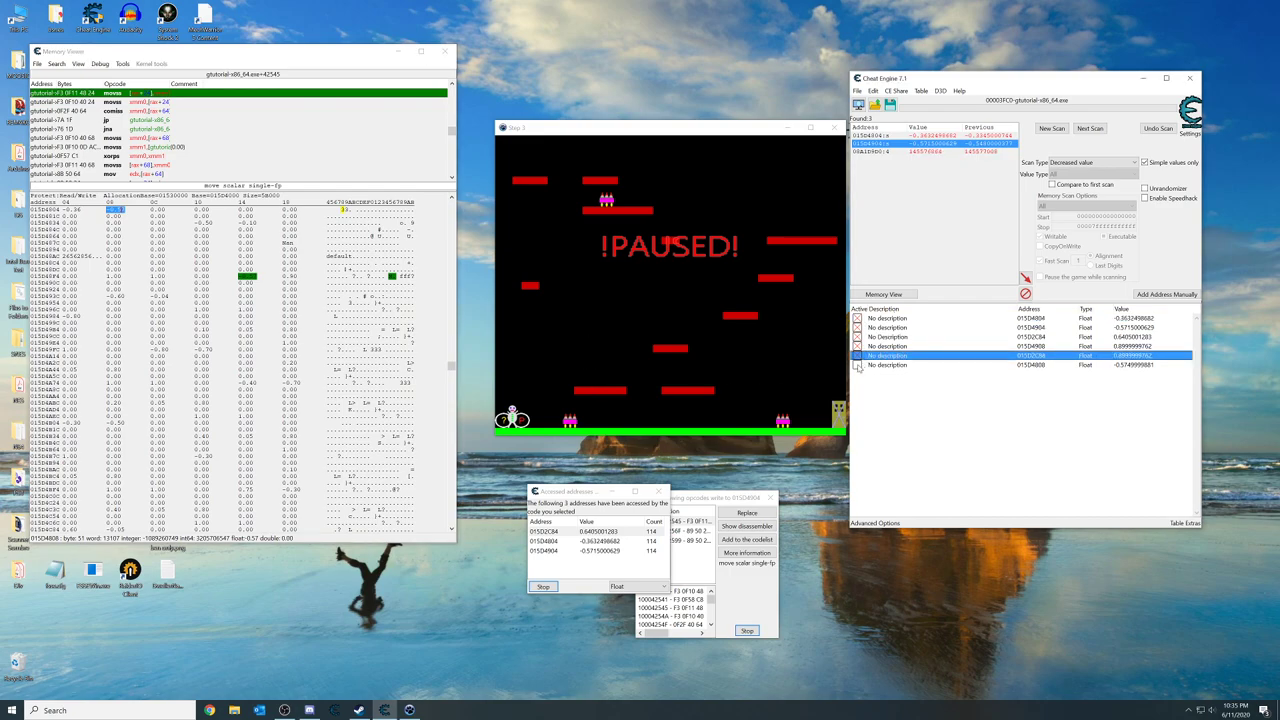
pyautogui.click(858, 365)
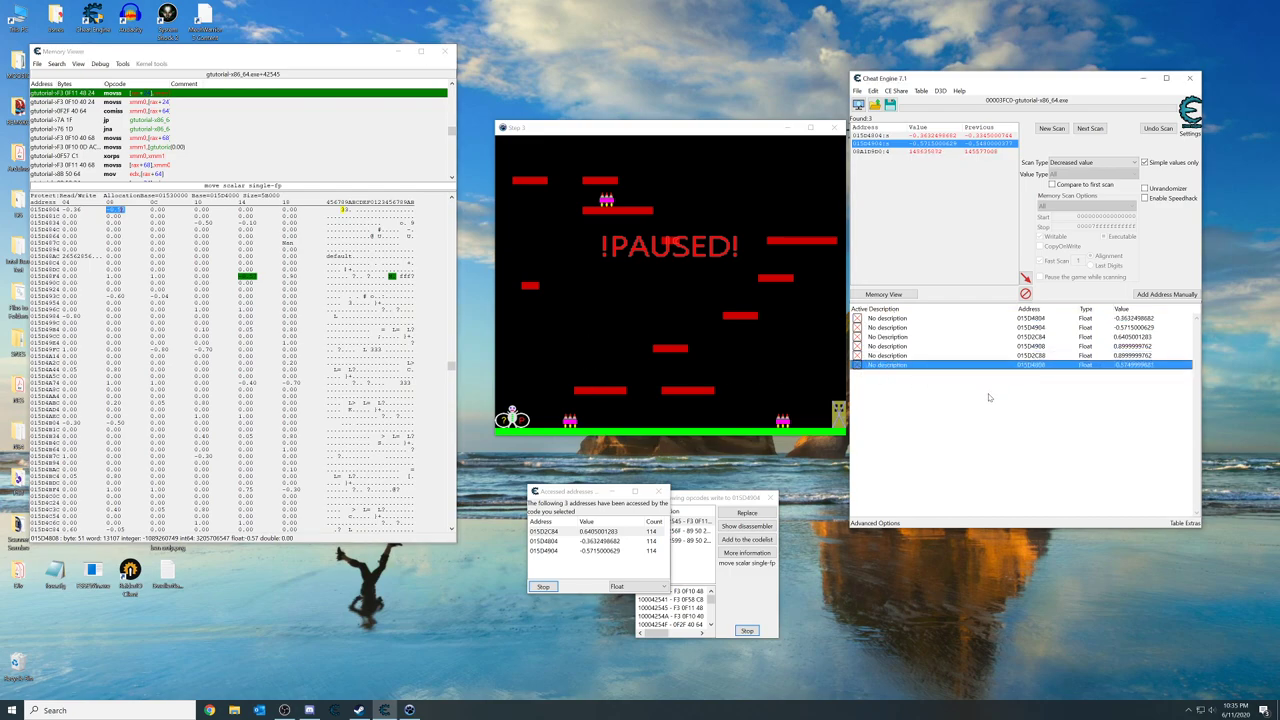
pyautogui.click(1133, 319)
pyautogui.keyDown('shift'); pyautogui.click(1122, 365); pyautogui.keyUp('shift')
pyautogui.doubleClick(1126, 364)
pyautogui.write('2')
pyautogui.press('Return')
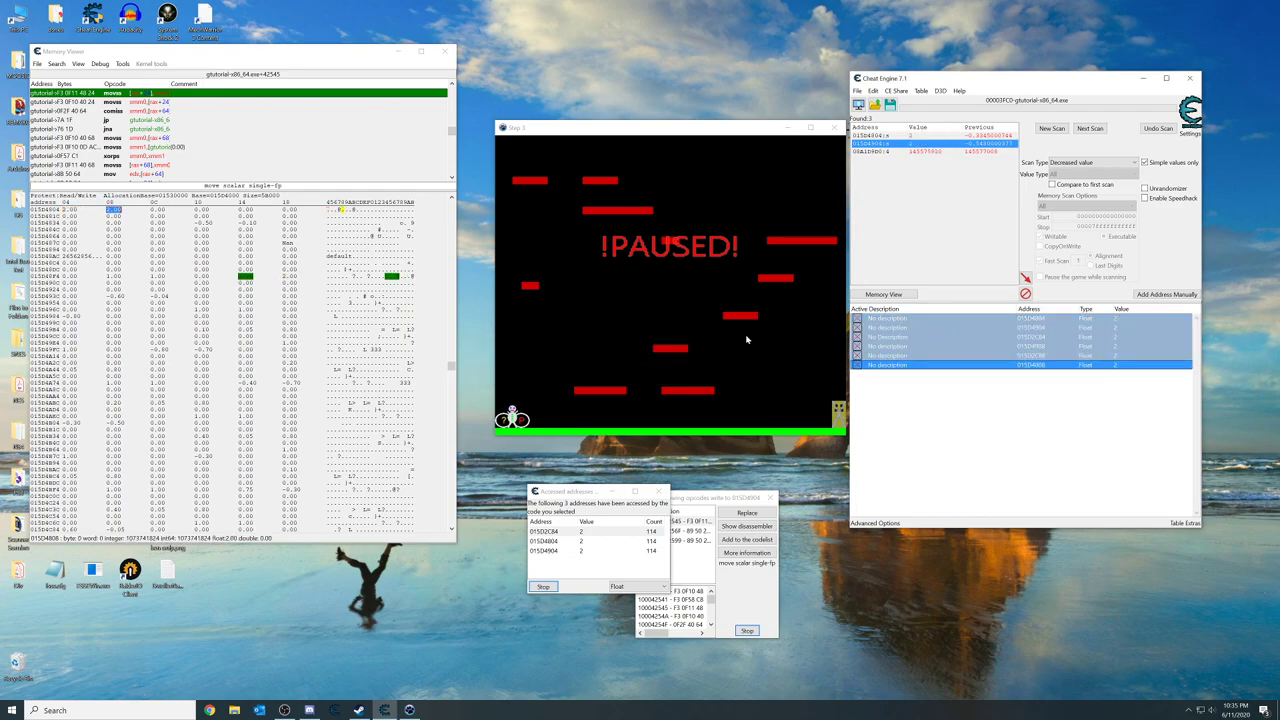
# Resume the platformer and climb from the ground across the lower and right-hand platforms, touching five of them.
pyautogui.click(750, 338)
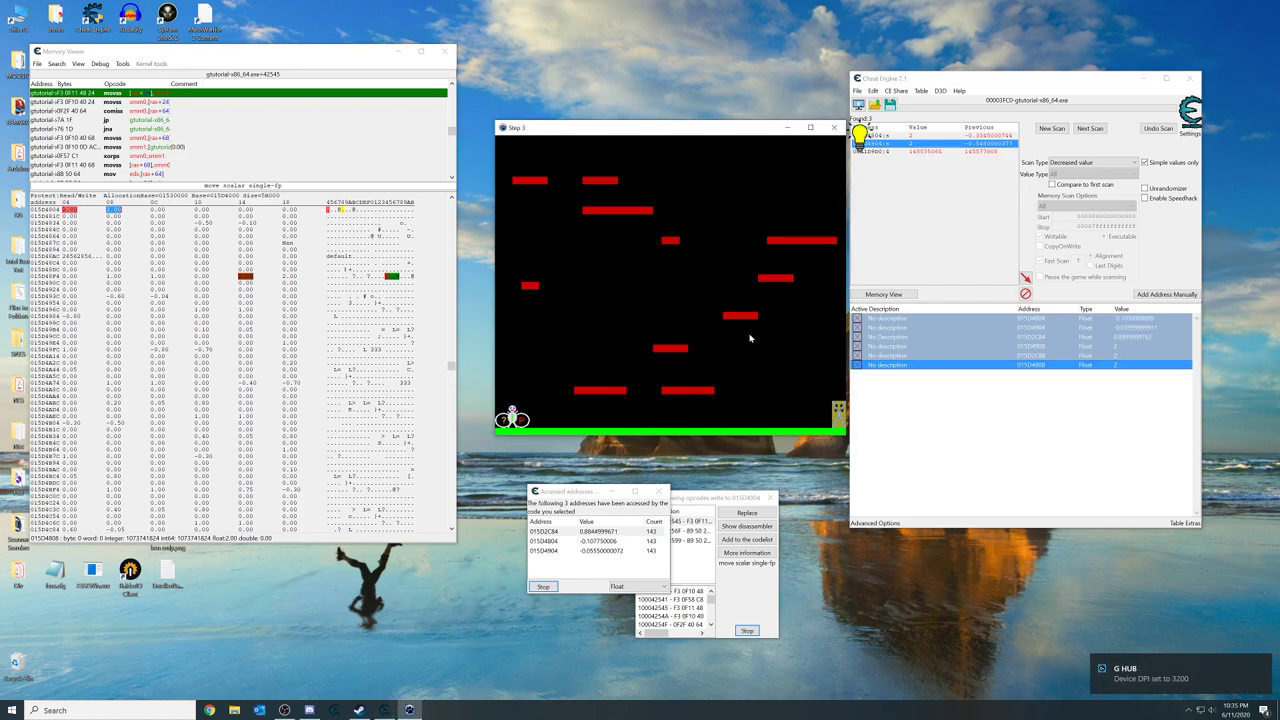
pyautogui.press('Right')
pyautogui.press('Up')
pyautogui.press('Right')
pyautogui.press('Up')
pyautogui.press('Left')
pyautogui.press('Right')
pyautogui.press('Up')
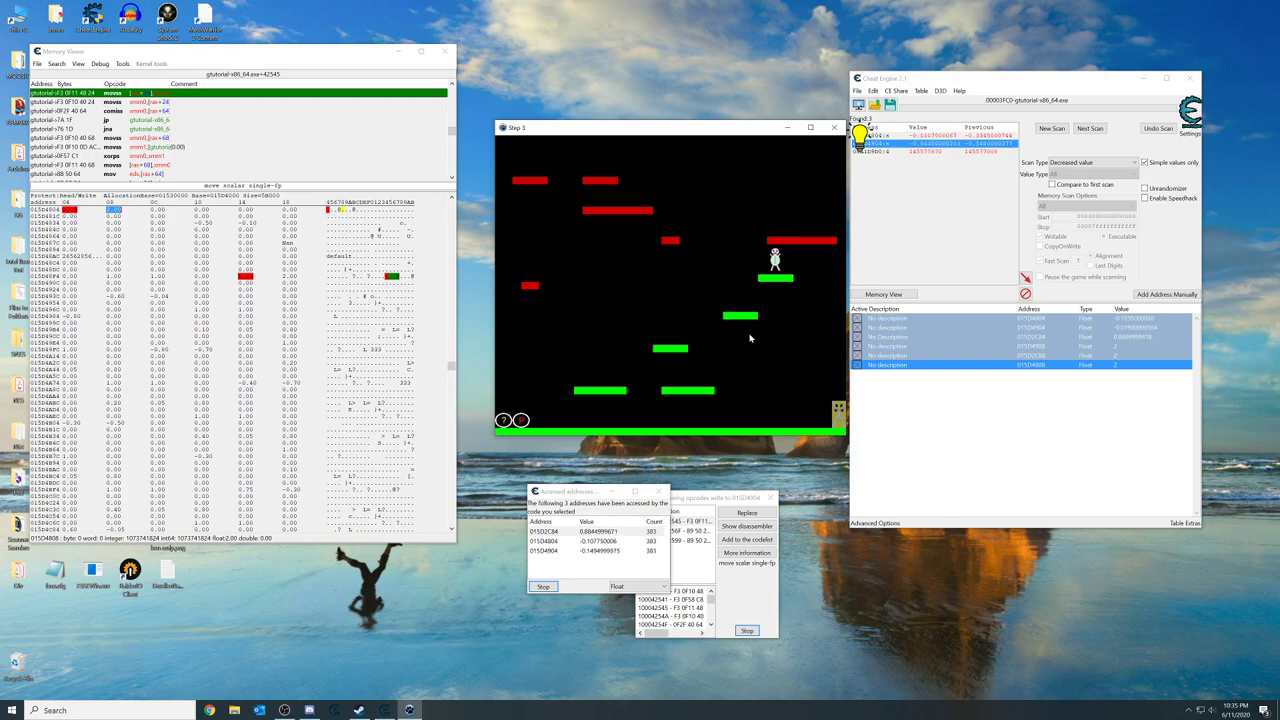
# Touch the wide upper-right platform in the game and climb back onto it after dropping down.
pyautogui.press('Up')
pyautogui.press('Right')
pyautogui.press('Left')
pyautogui.press('Left')
pyautogui.press('Up')
pyautogui.press('Right')
pyautogui.press('Up')
pyautogui.press('Up')
pyautogui.press('Left')
pyautogui.press('Right')
pyautogui.press('Up')
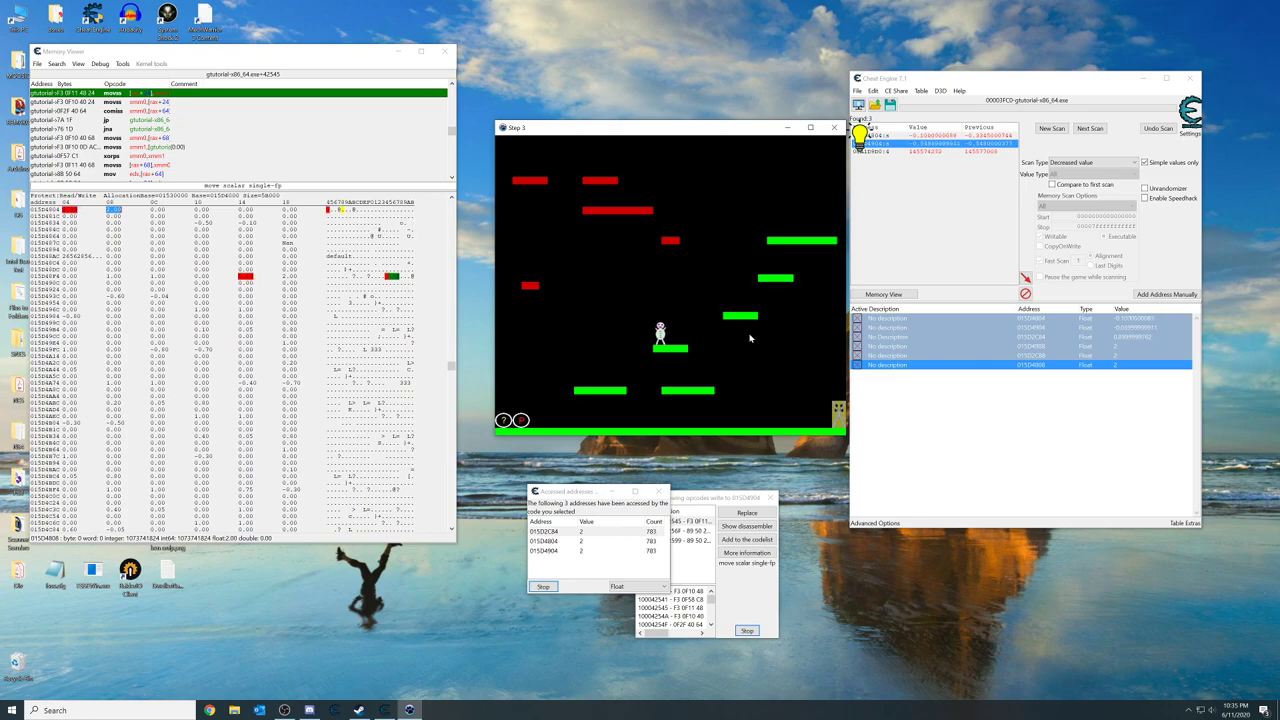
pyautogui.press('Right')
pyautogui.press('Up')
pyautogui.press('Up')
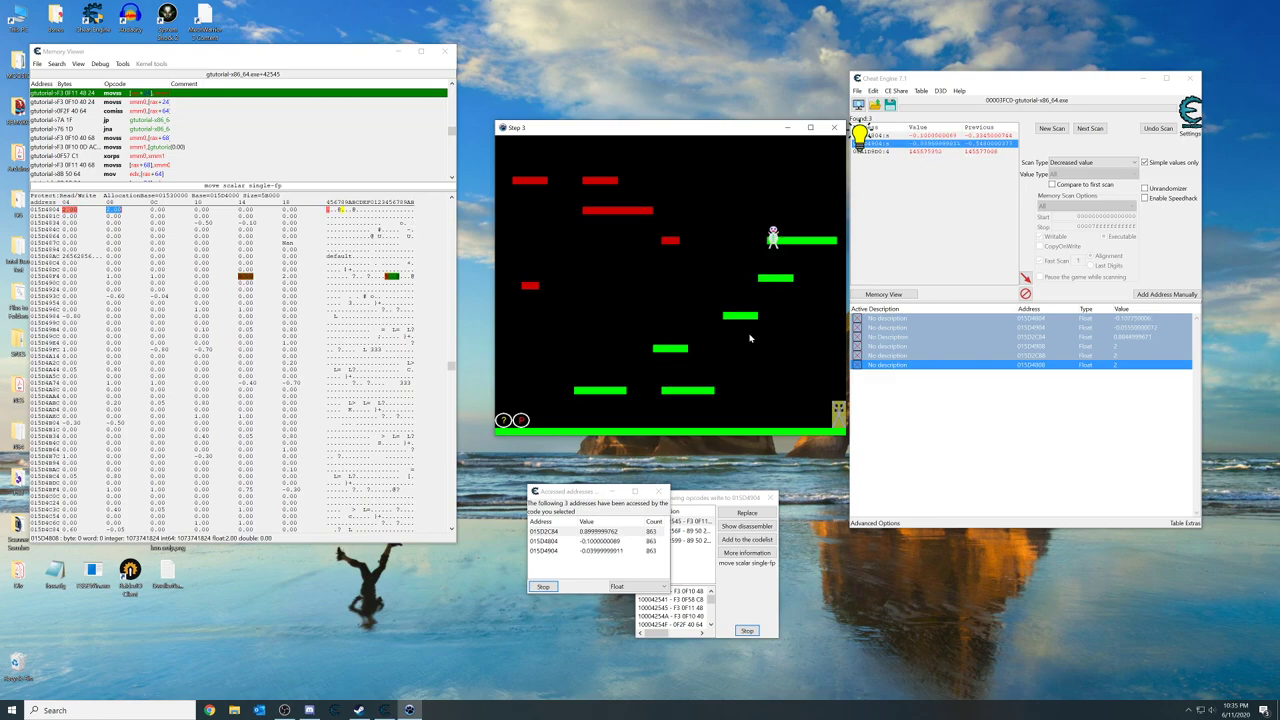
# Jump left off the wide upper-right platform, climbing back up as needed, until the small upper-middle platform is touched.
pyautogui.press('Right')
pyautogui.press('Left')
pyautogui.press('Left')
pyautogui.press('Up')
pyautogui.press('Right')
pyautogui.press('Left')
pyautogui.press('Up')
pyautogui.press('Right')
pyautogui.press('Up')
pyautogui.press('Up')
pyautogui.press('Right')
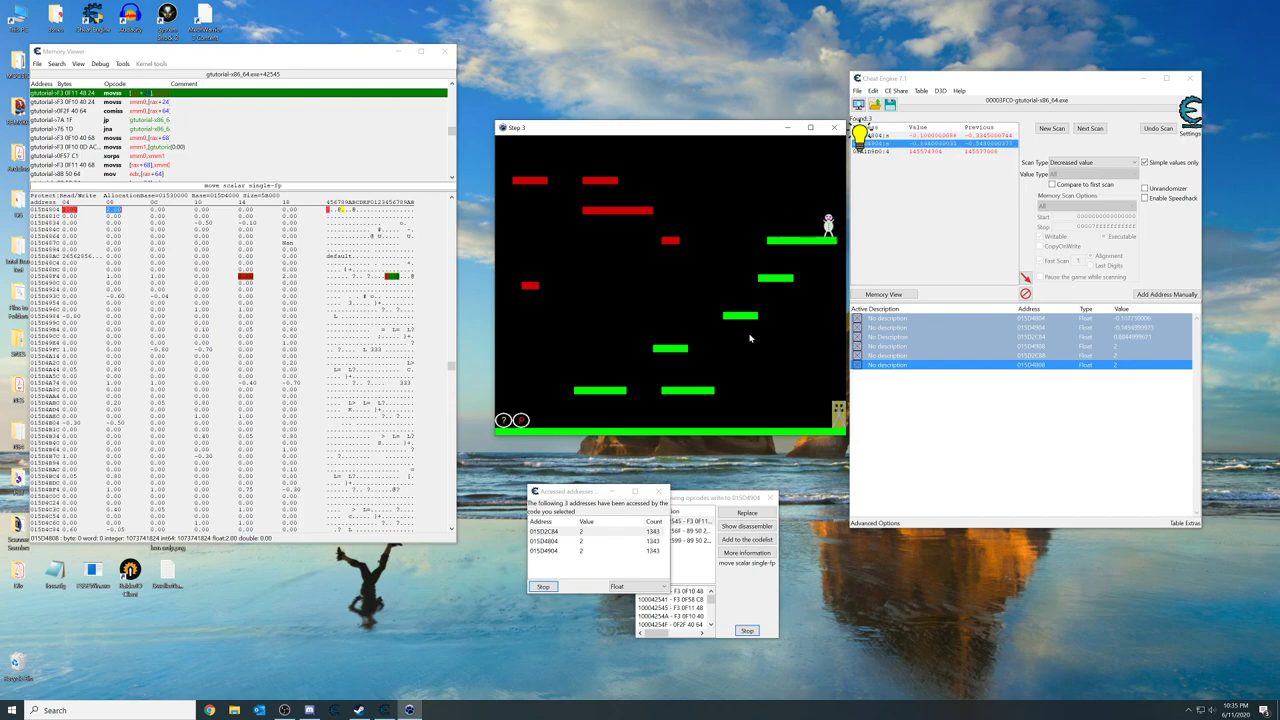
pyautogui.press('Left')
pyautogui.press('Up')
pyautogui.press('Right')
pyautogui.press('Up')
pyautogui.press('Right')
pyautogui.press('Up')
pyautogui.press('Right')
pyautogui.press('Left')
pyautogui.press('Up')
pyautogui.press('Up')
pyautogui.press('Left')
pyautogui.press('Right')
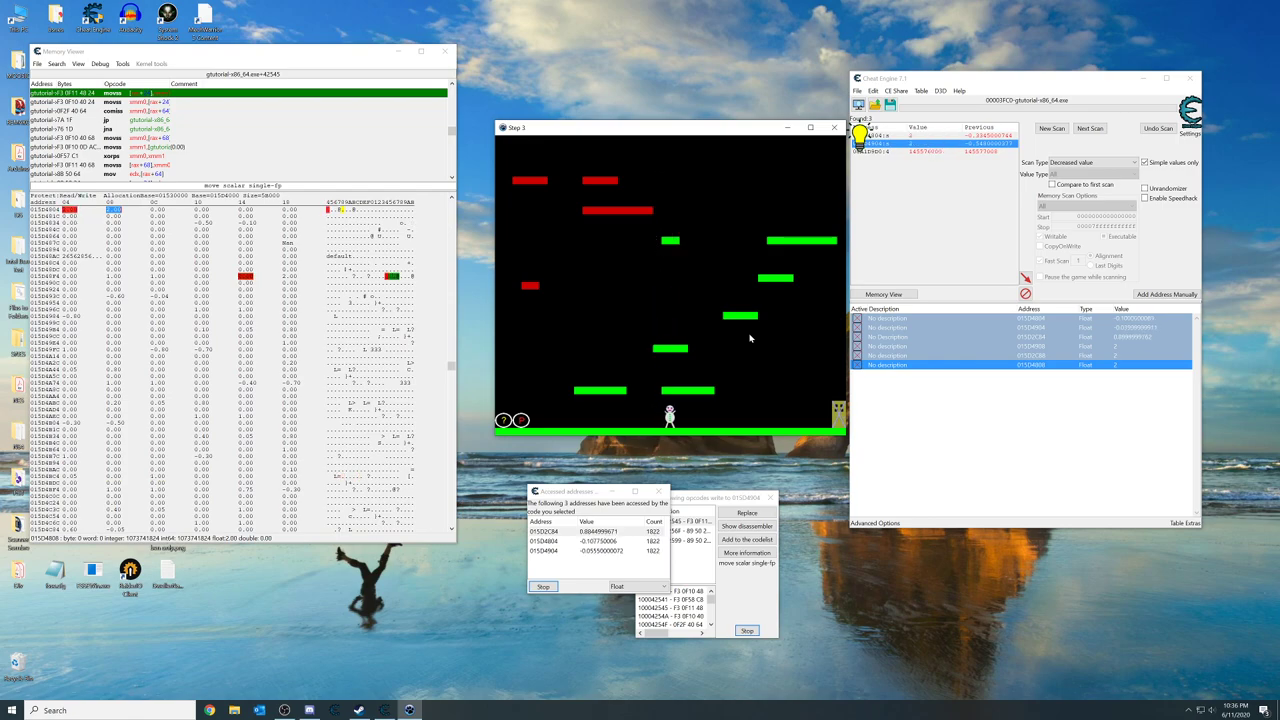
# Climb the right-hand platforms from the ground again and try to jump across from the wide upper-right platform.
pyautogui.press('Up')
pyautogui.press('Right')
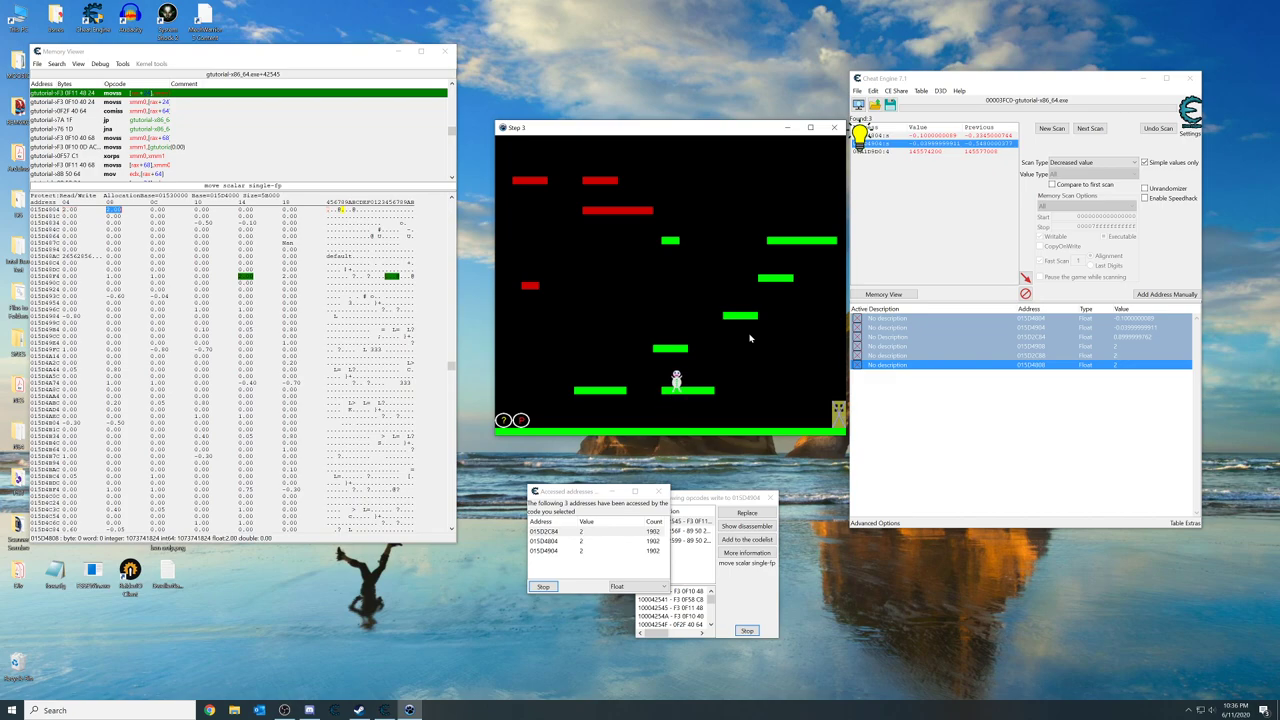
pyautogui.press('Up')
pyautogui.press('Left')
pyautogui.press('Right')
pyautogui.press('Up')
pyautogui.press('Right')
pyautogui.press('Up')
pyautogui.press('Right')
pyautogui.press('Left')
pyautogui.press('Up')
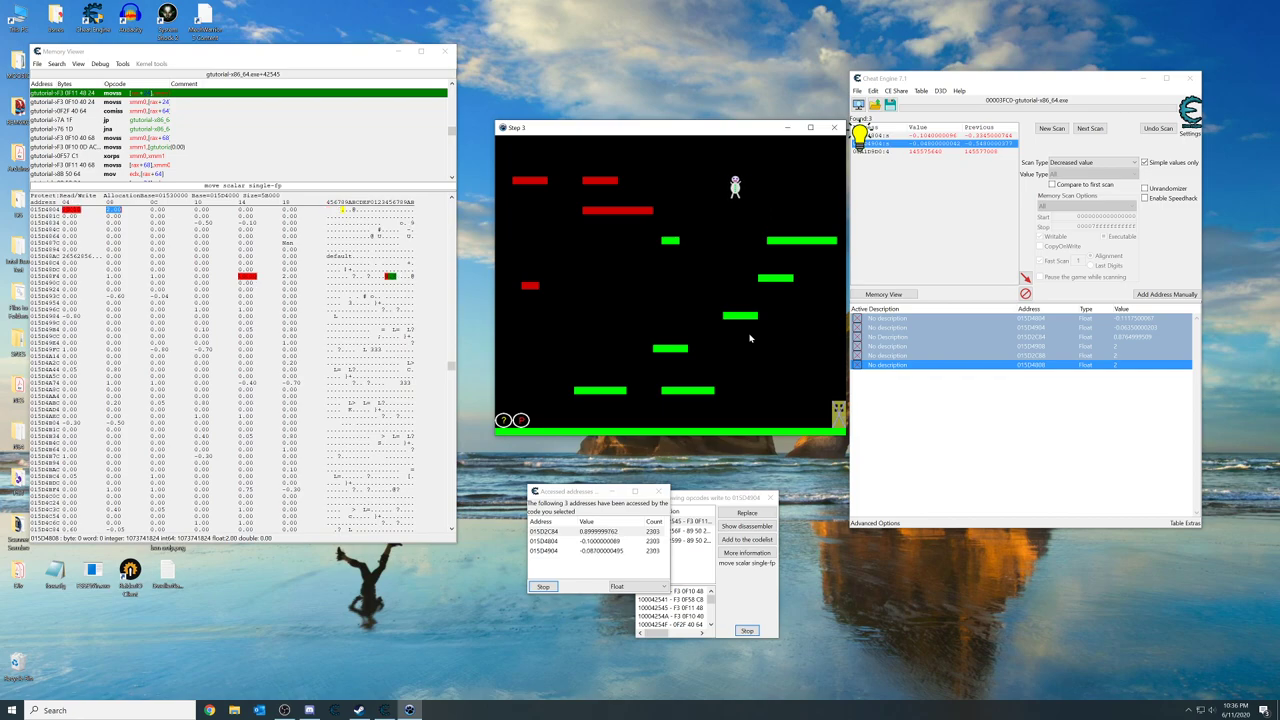
pyautogui.press('Right')
pyautogui.press('Up')
pyautogui.press('Up')
pyautogui.press('Up')
pyautogui.press('Right')
pyautogui.press('Left')
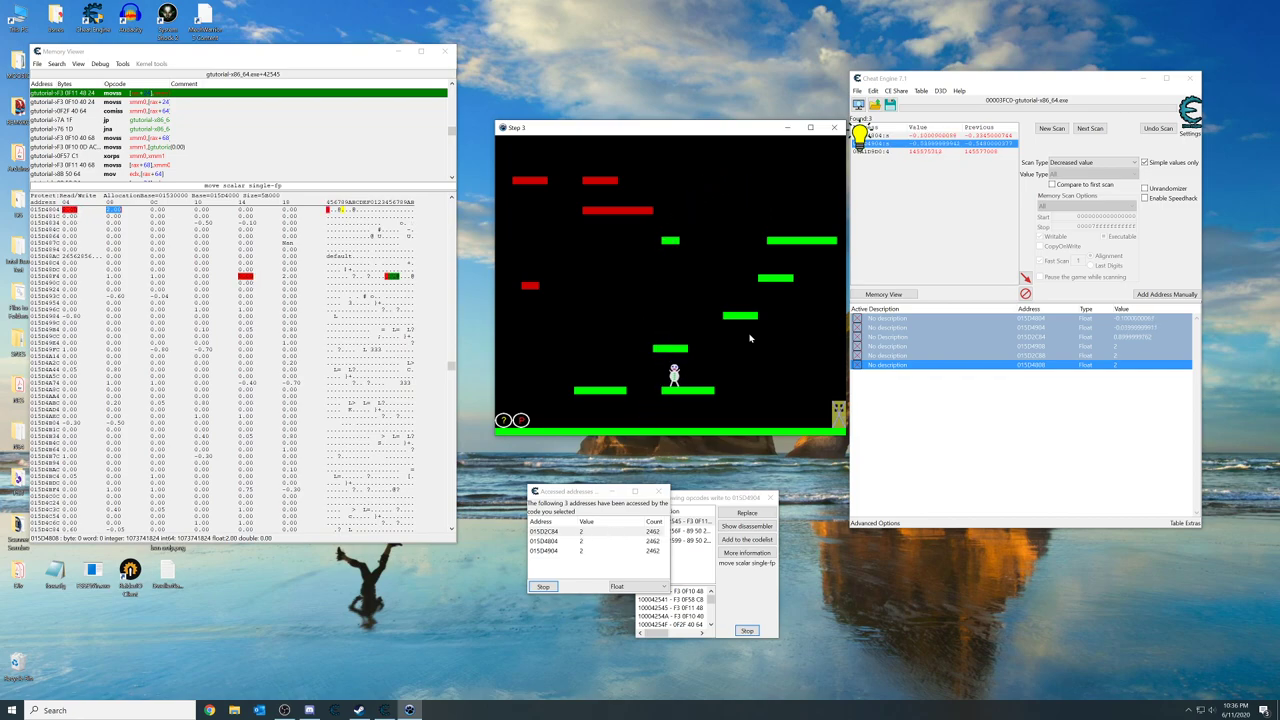
pyautogui.press('Up')
pyautogui.press('Right')
pyautogui.press('Up')
pyautogui.press('Right')
pyautogui.press('Up')
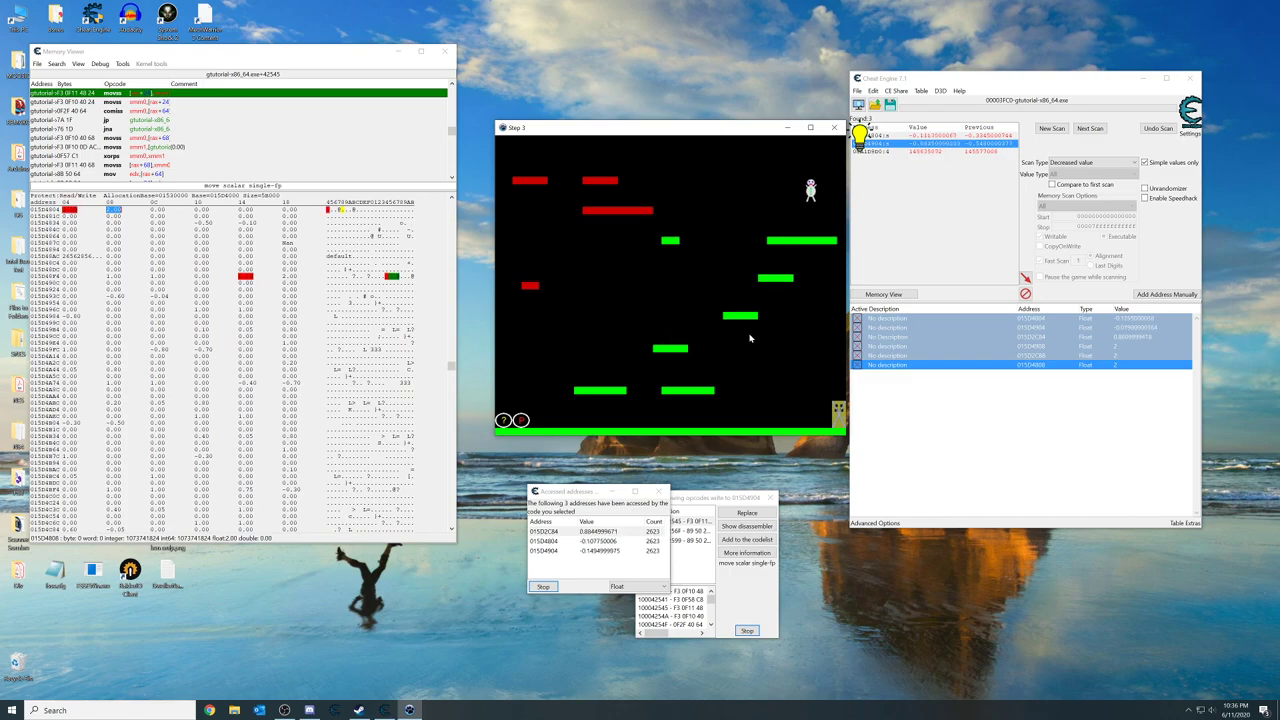
# Cross to the game's upper-left platforms and drop onto the small left one, touching all remaining red platforms.
pyautogui.press('Left')
pyautogui.press('Left')
pyautogui.press('Up')
pyautogui.press('Right')
pyautogui.press('Up')
pyautogui.press('Right')
pyautogui.press('Up')
pyautogui.press('Left')
pyautogui.press('Up')
pyautogui.press('Left')
pyautogui.press('Left')
pyautogui.press('Up')
pyautogui.press('Up')
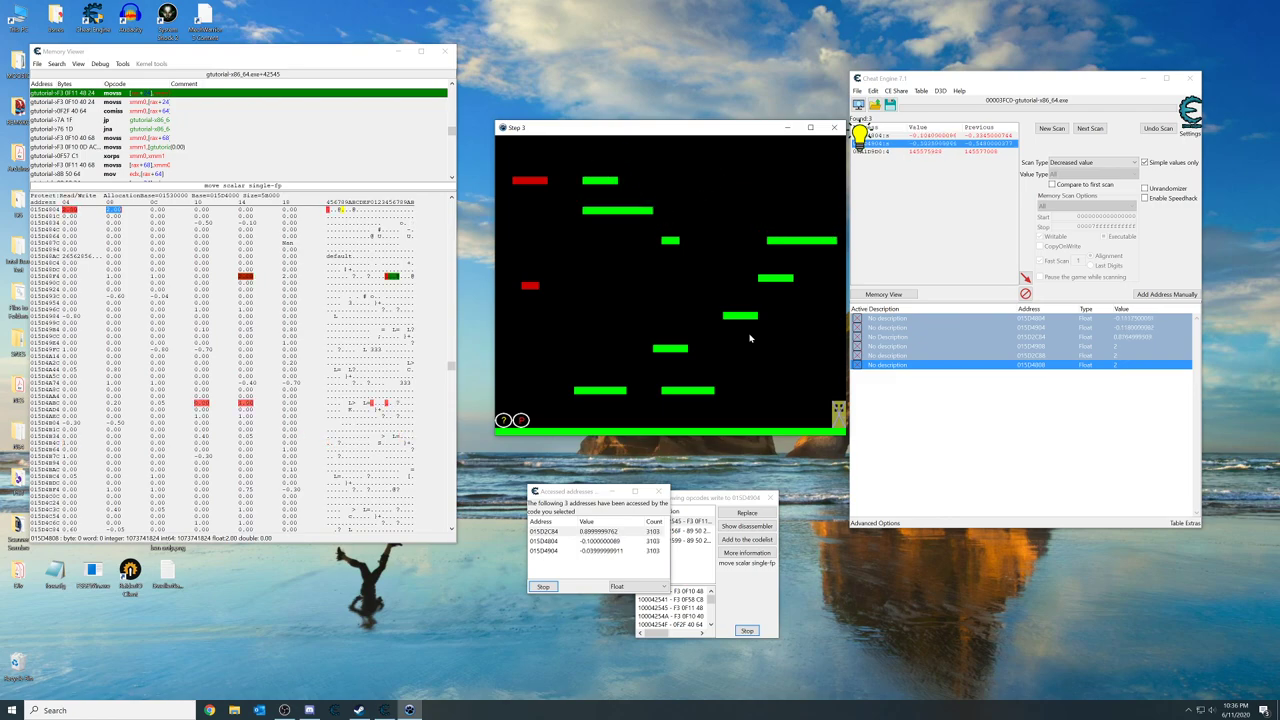
pyautogui.press('Right')
pyautogui.press('Up')
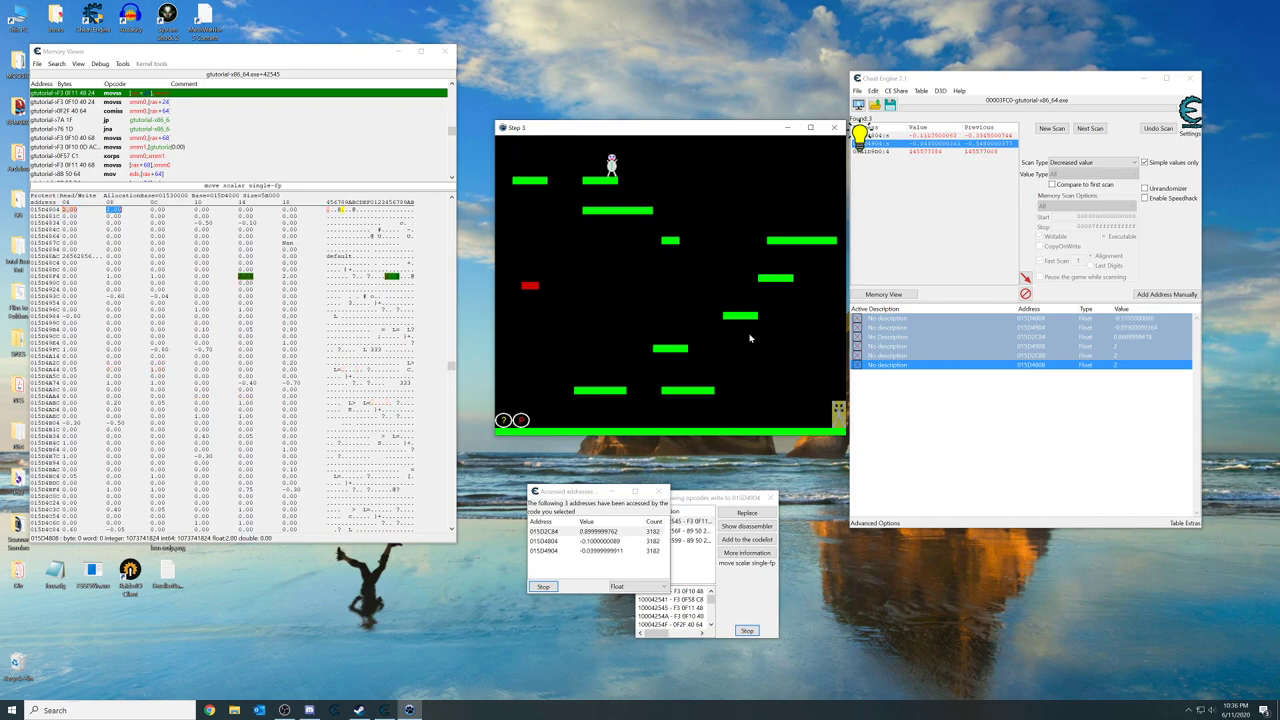
pyautogui.press('Left')
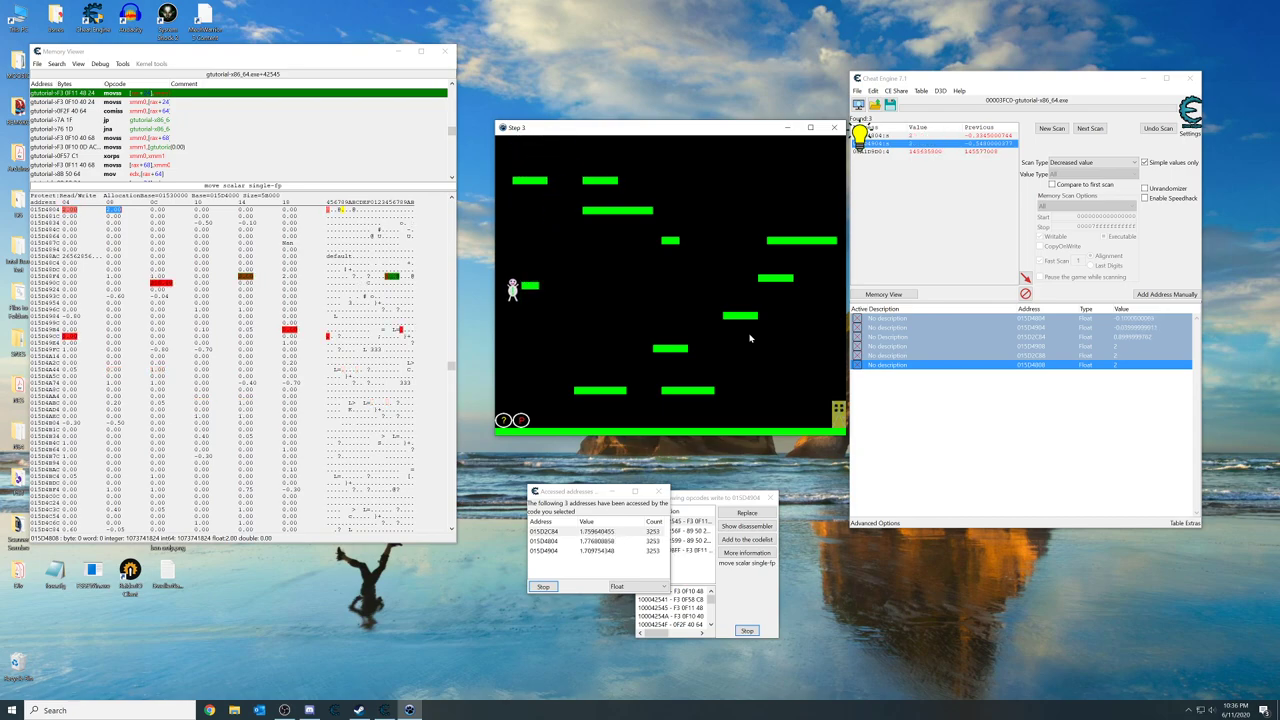
# Run the character along the ground into the exit door and acknowledge both completion messages.
pyautogui.press('Right')
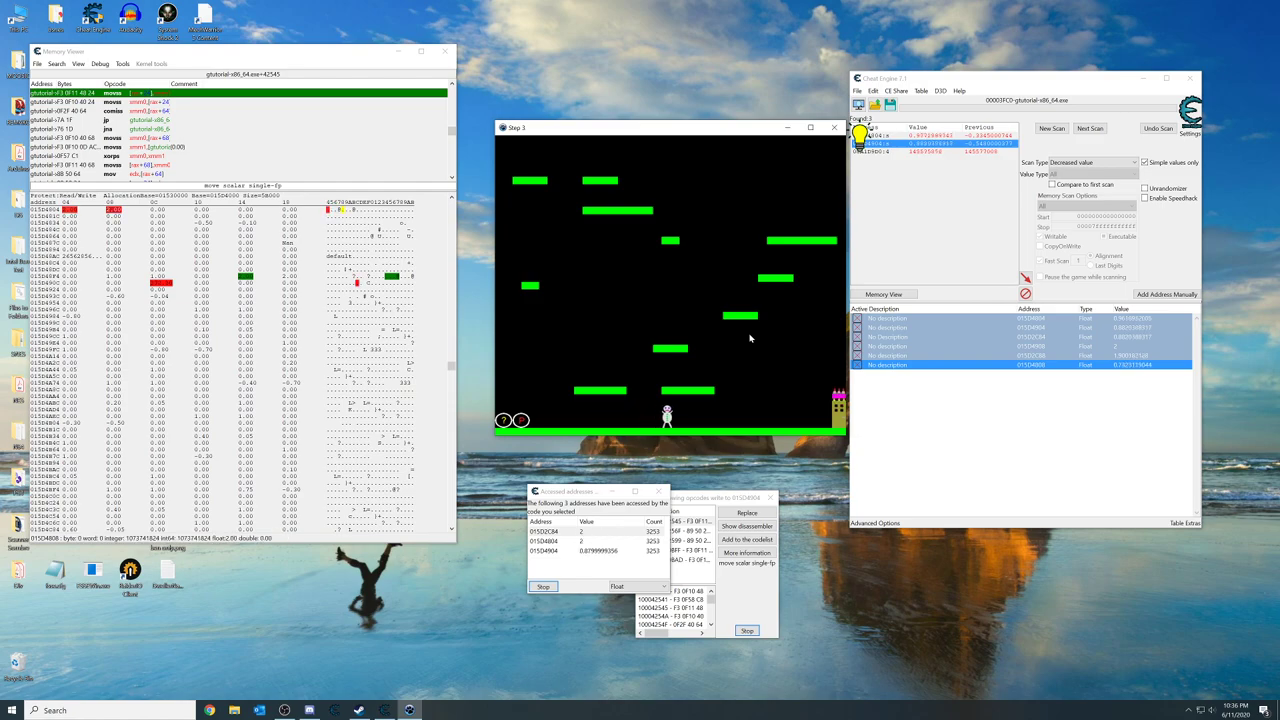
pyautogui.press('Right')
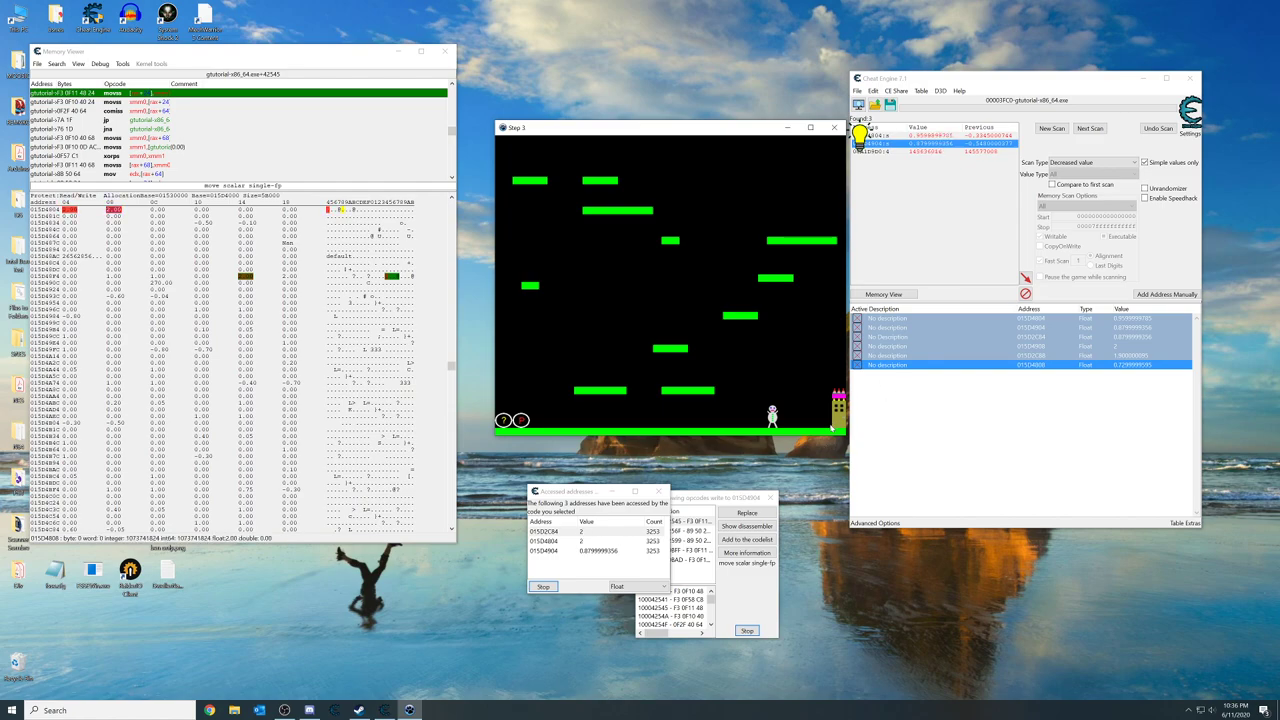
pyautogui.press('Right')
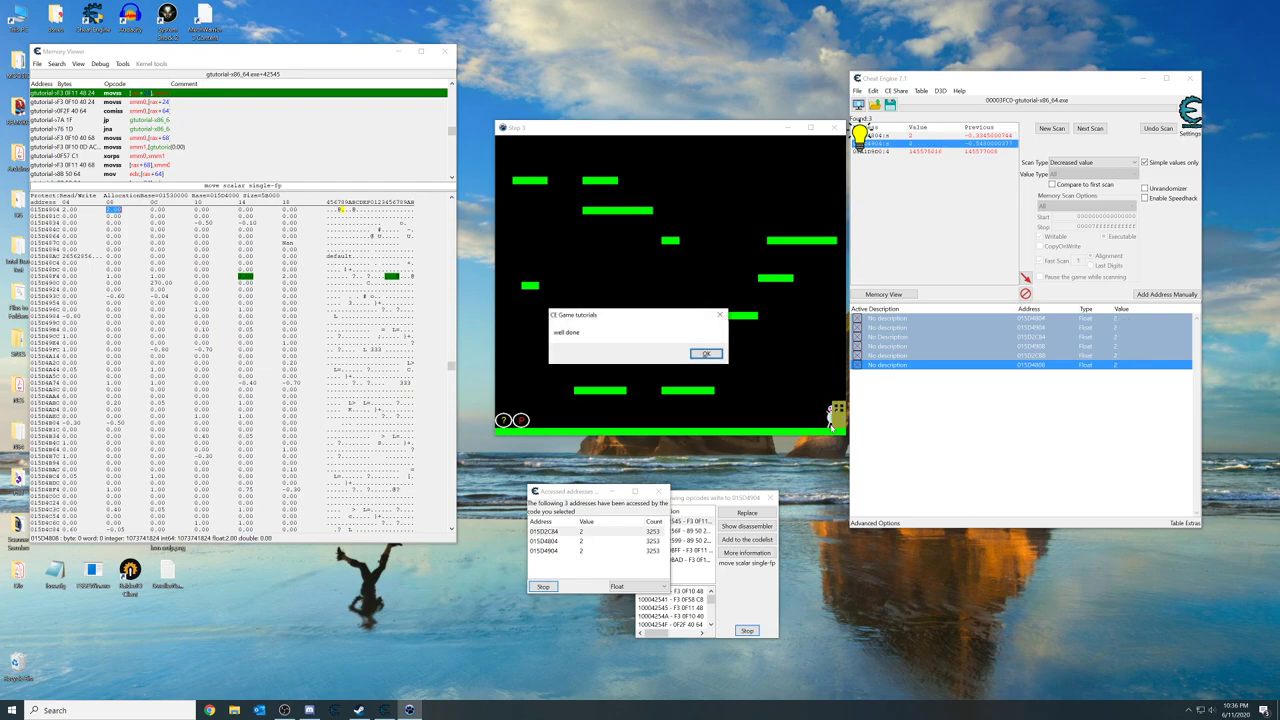
pyautogui.click(706, 354)
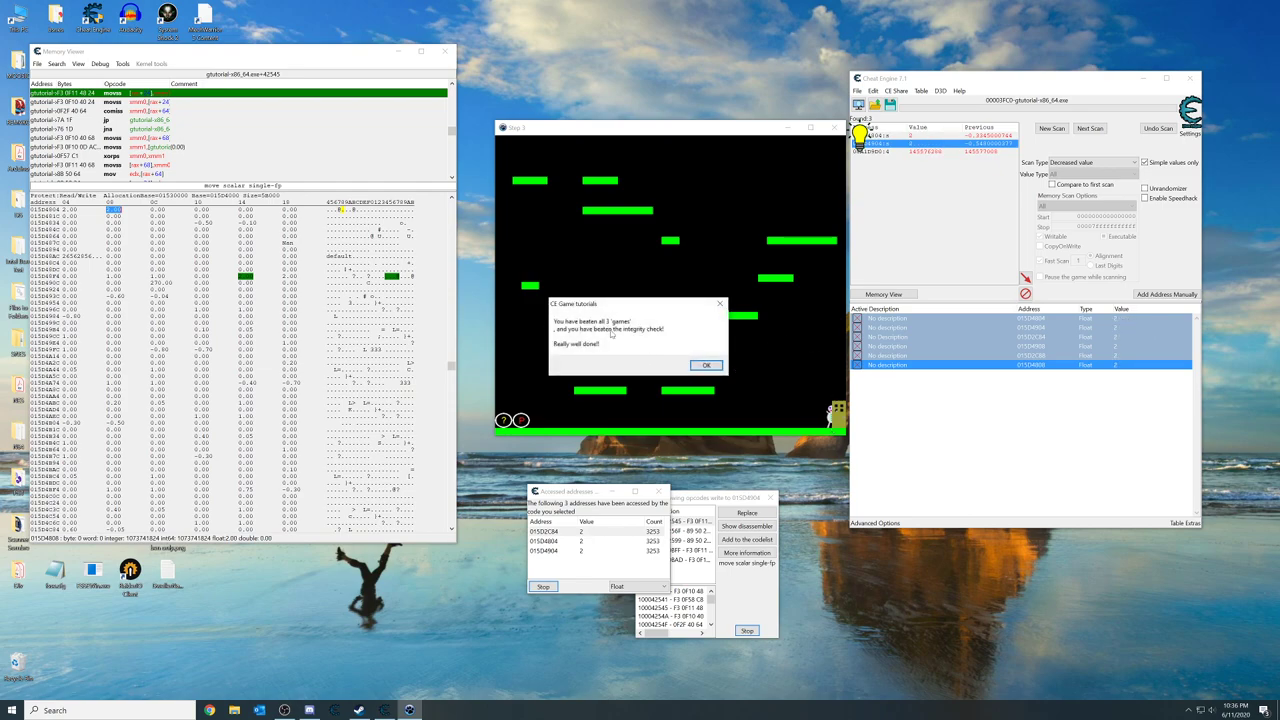
pyautogui.click(706, 366)
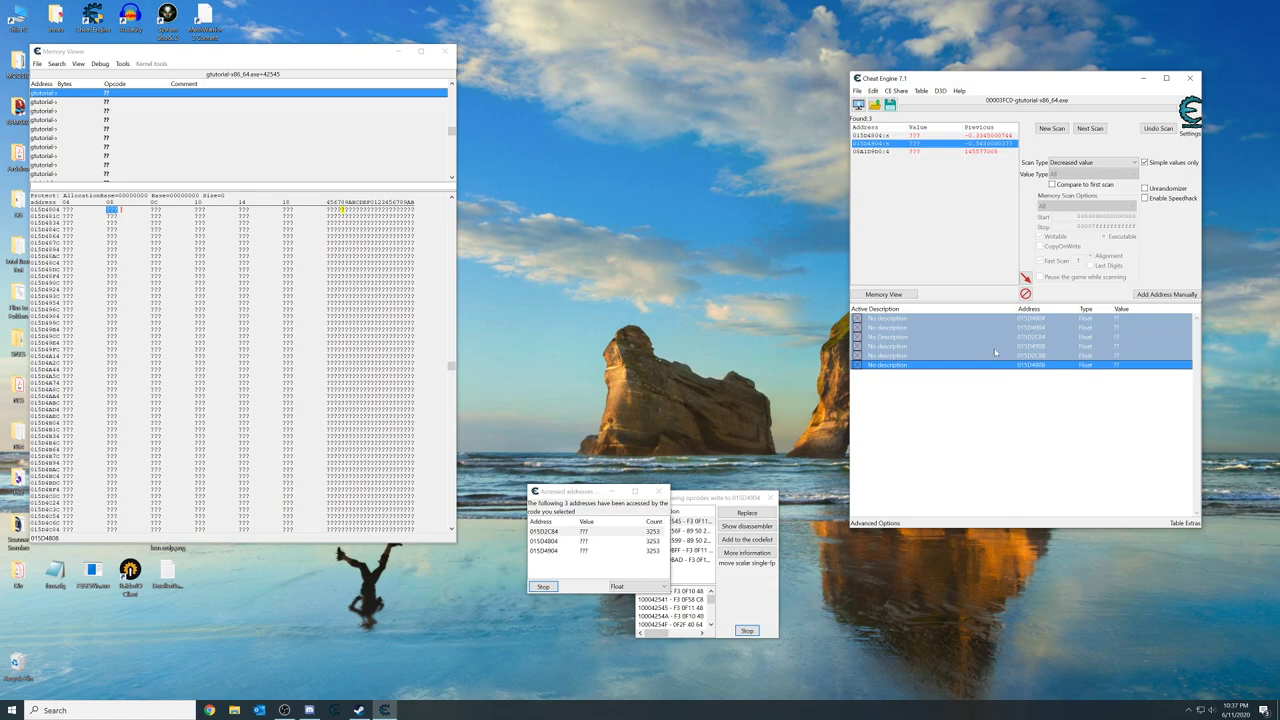
# Unfreeze all six addresses in the address list.
pyautogui.click(857, 364)
pyautogui.click(857, 355)
pyautogui.click(857, 346)
pyautogui.click(857, 337)
pyautogui.click(857, 328)
pyautogui.click(857, 318)
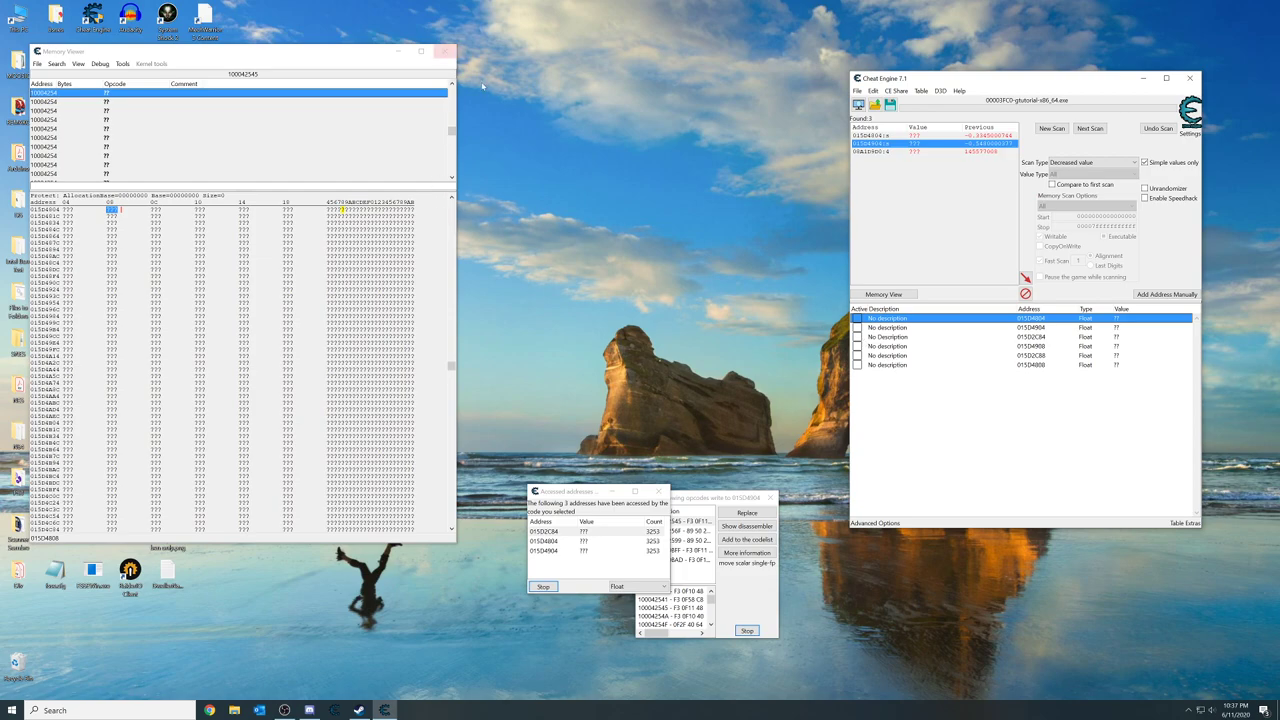
# Stop both debugger traces, then close their windows and the Memory Viewer.
pyautogui.click(746, 630)
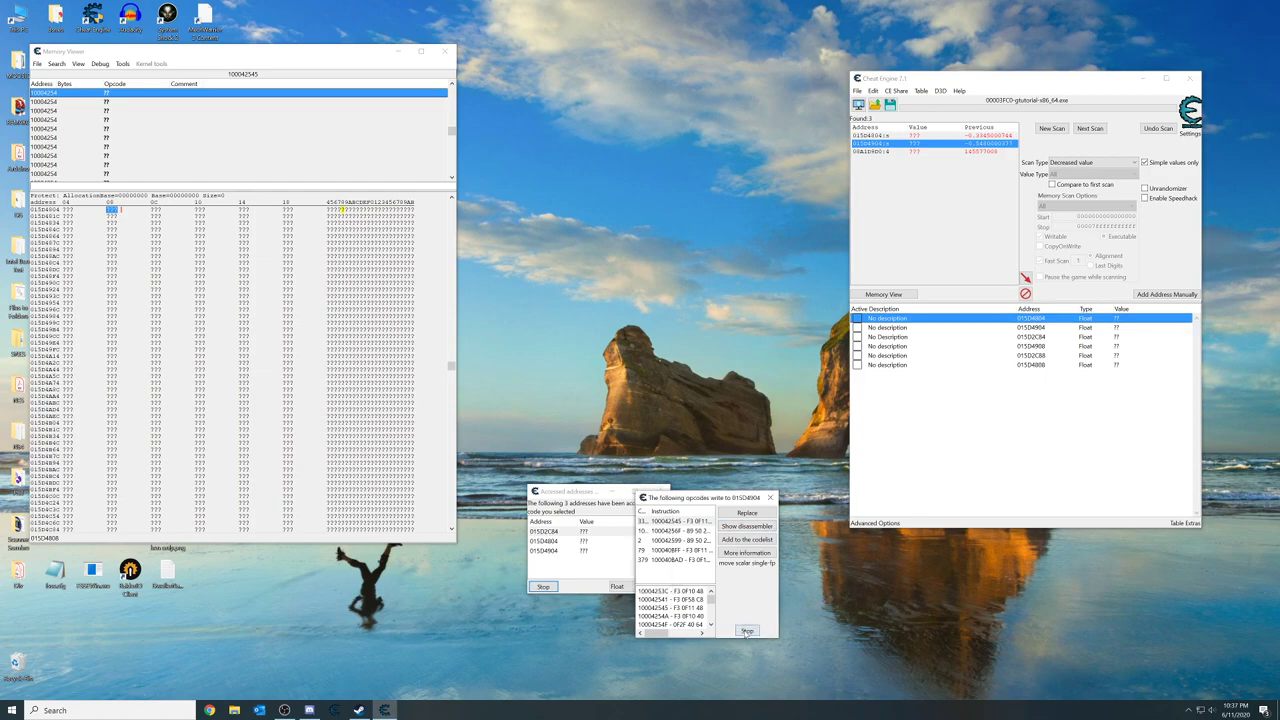
pyautogui.click(543, 586)
pyautogui.click(543, 586)
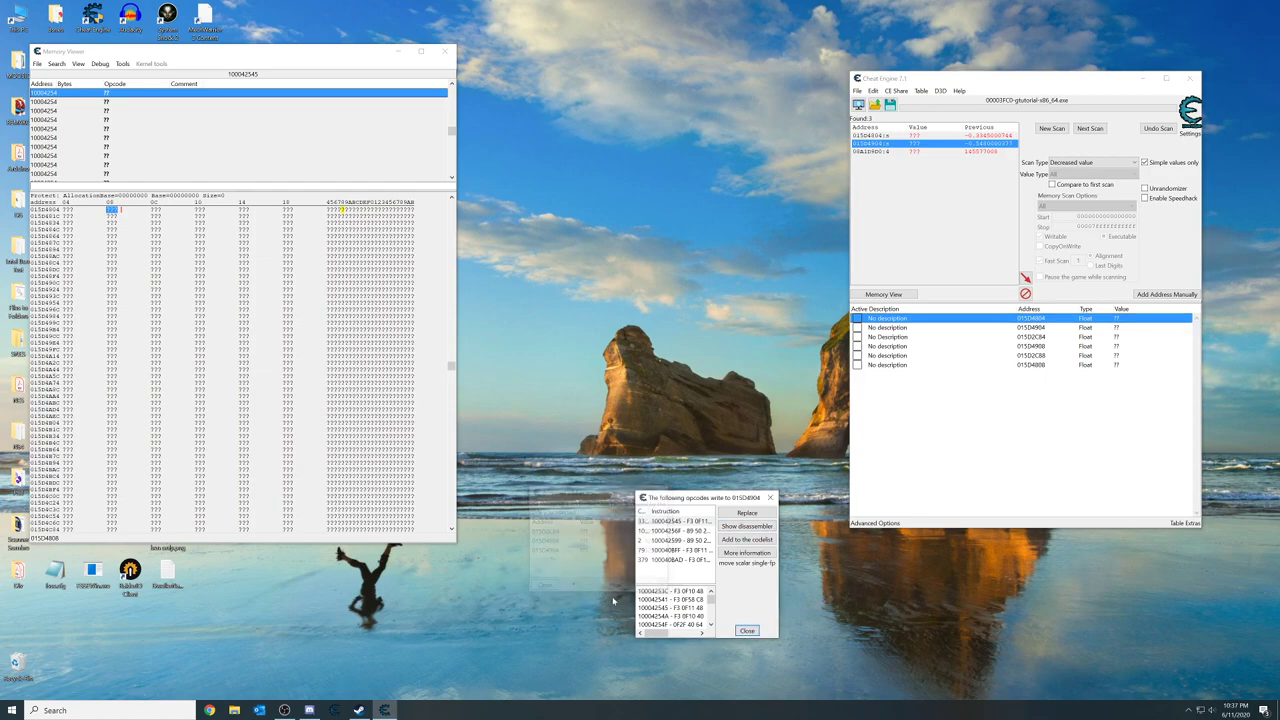
pyautogui.click(747, 630)
pyautogui.click(445, 51)
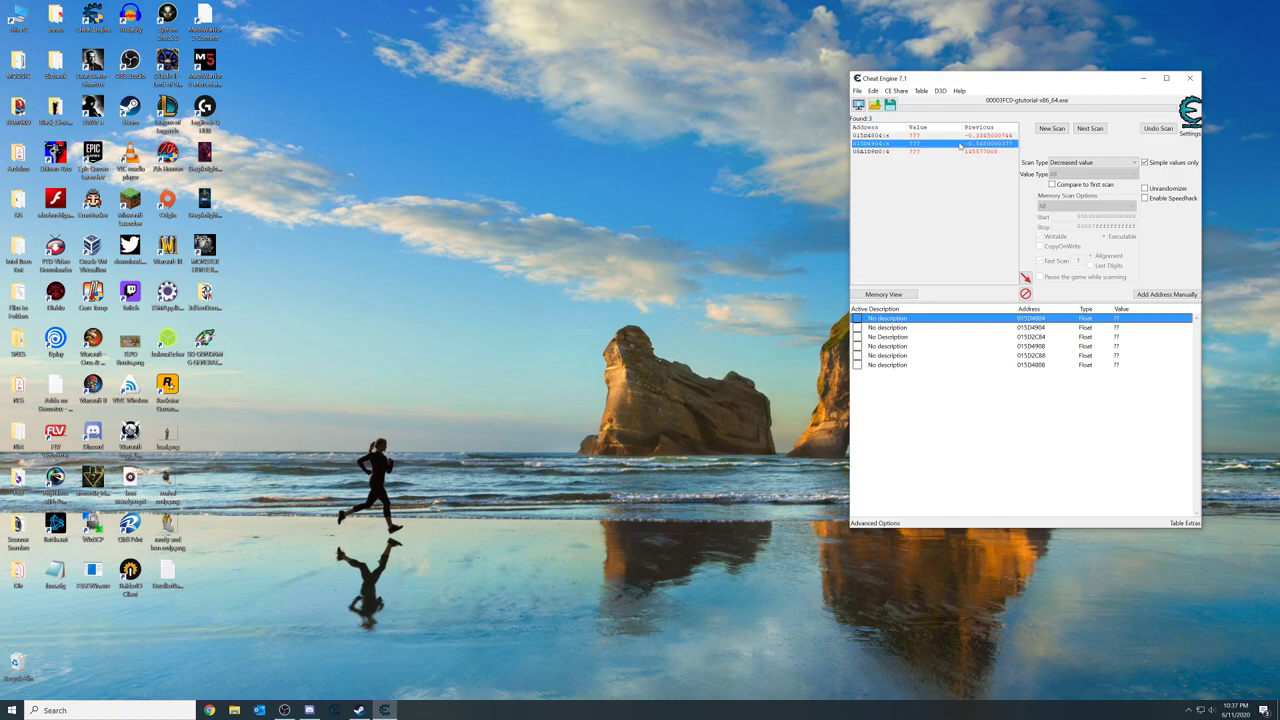
# Open the available actions for address 015D4804 in the address list.
pyautogui.rightClick(949, 323)
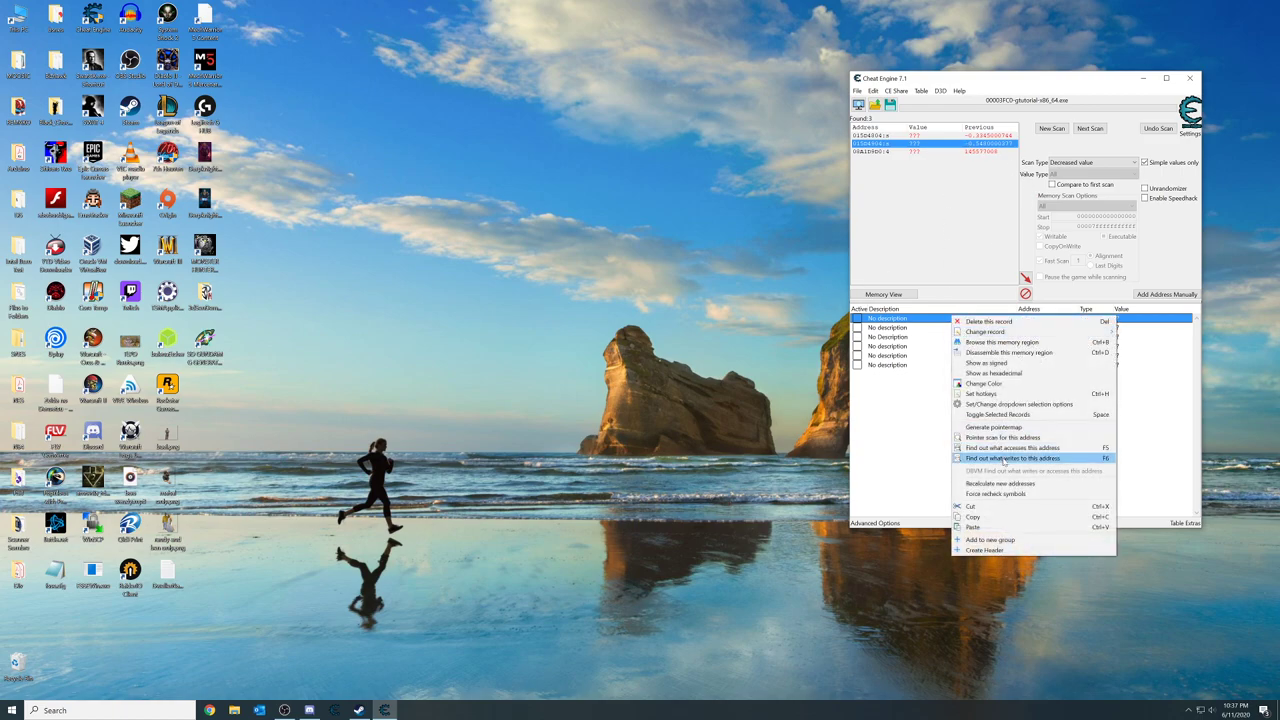